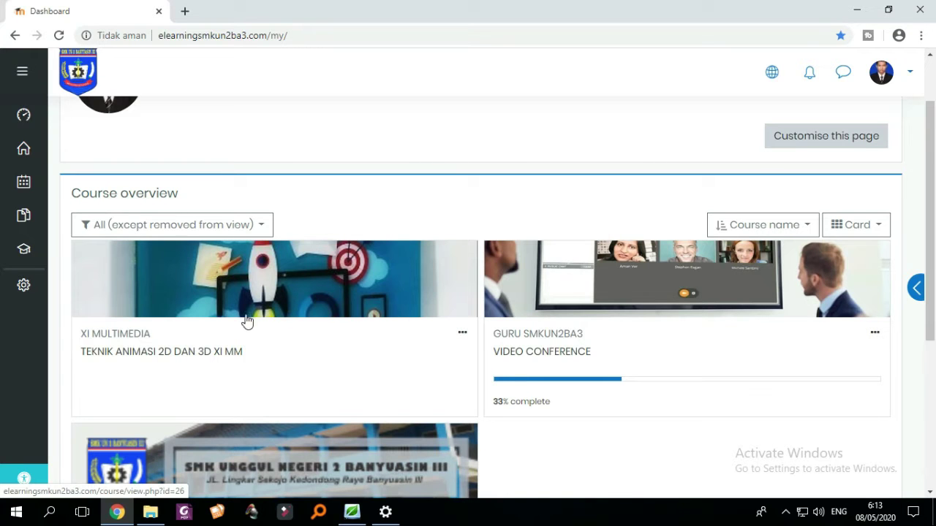
- Open the TEKNIK ANIMASI 2D DAN 3D XI MM course from the Dashboard
click(285, 313)
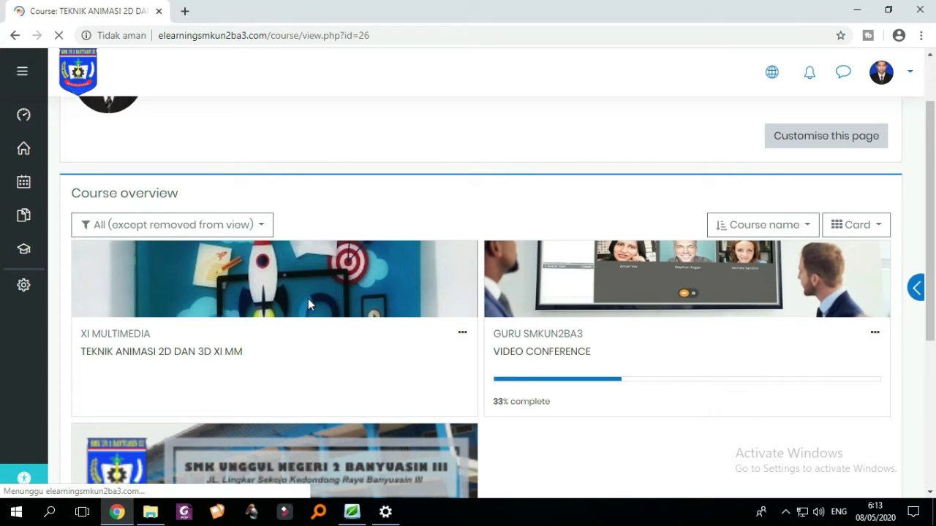
scroll(475, 274, down, 6)
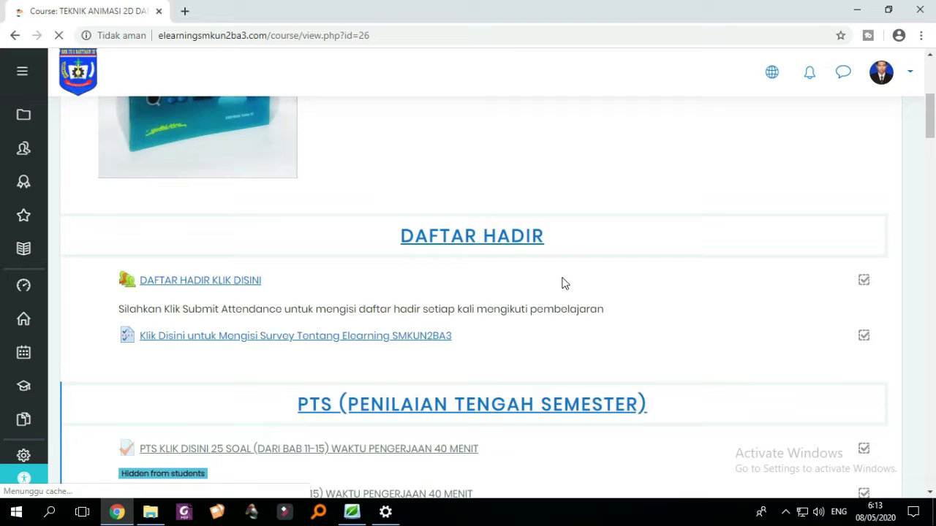
scroll(599, 289, down, 4)
scroll(665, 300, up, 6)
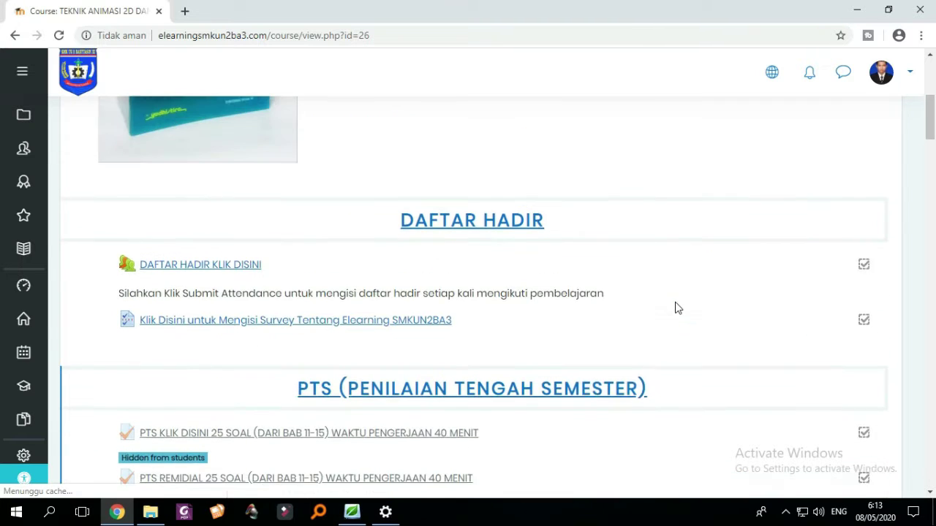
scroll(674, 307, up, 4)
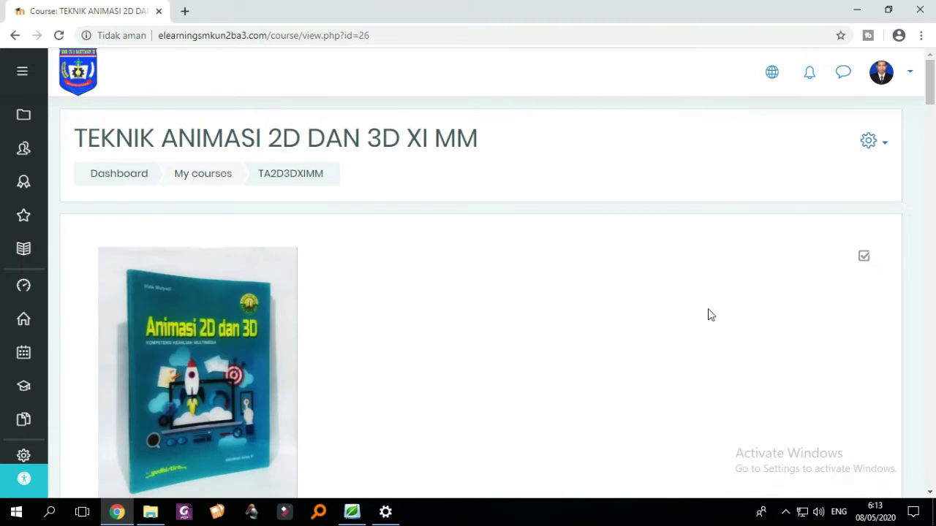
- Turn editing on for the course from the gear menu
click(881, 150)
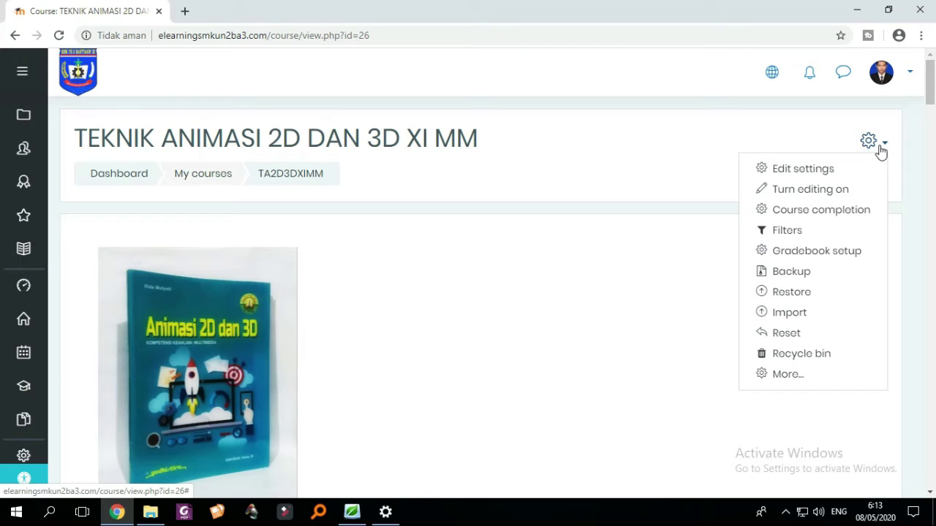
click(881, 150)
click(881, 150)
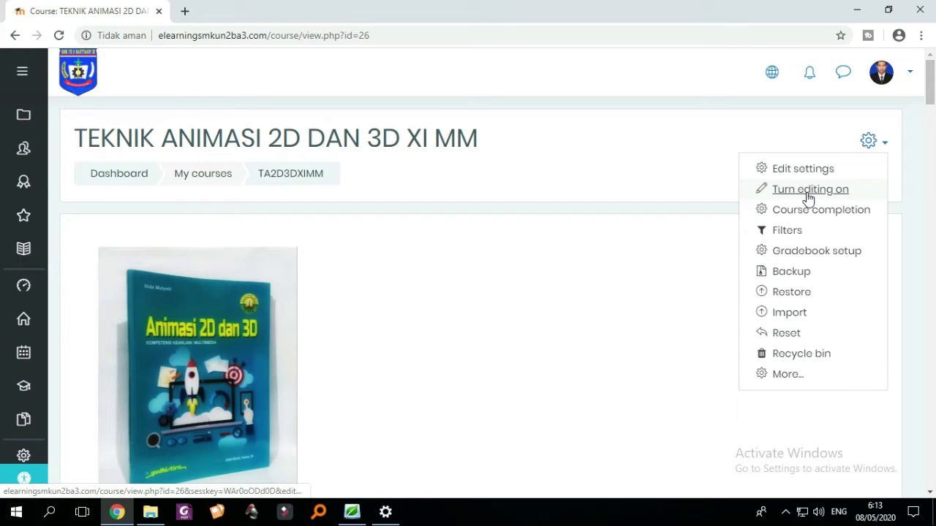
click(808, 191)
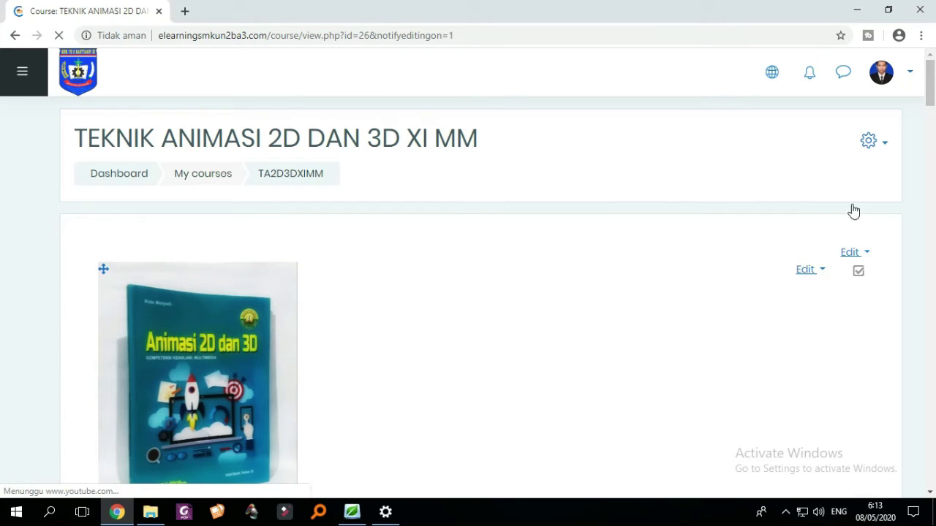
click(884, 148)
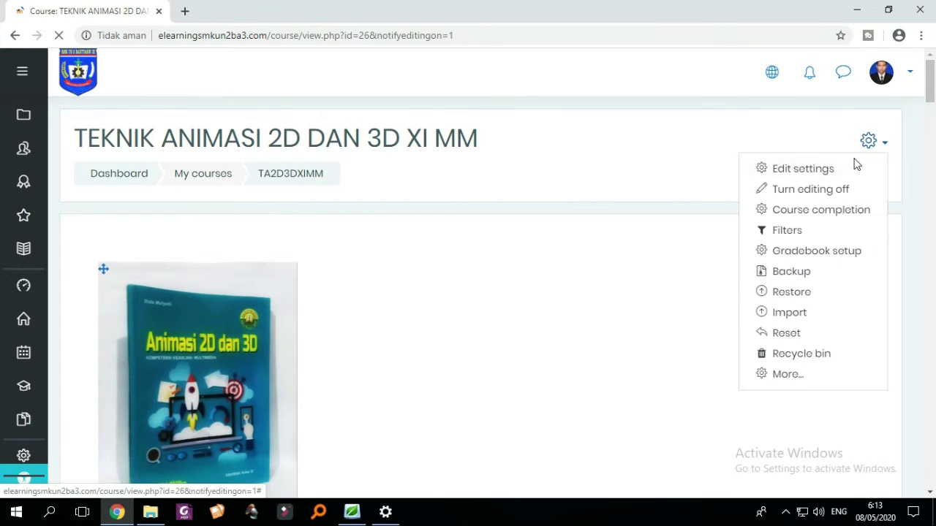
click(875, 144)
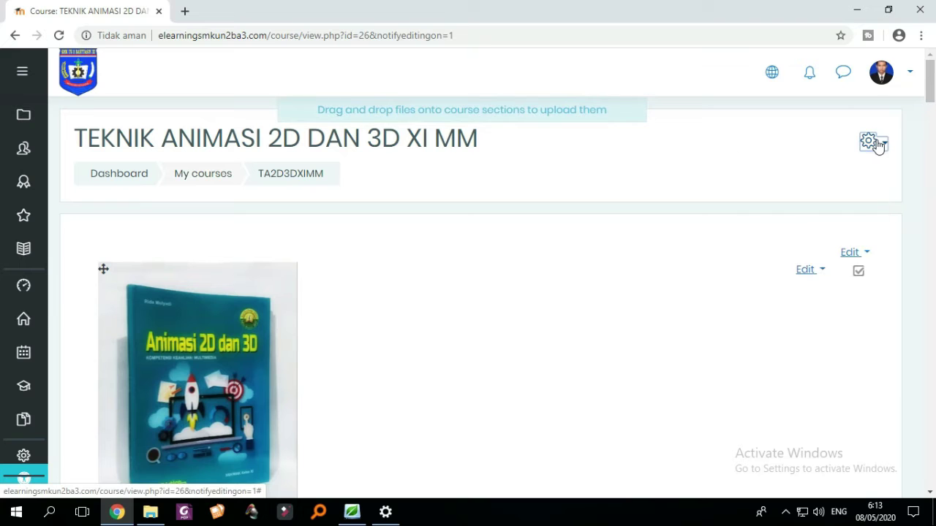
click(876, 145)
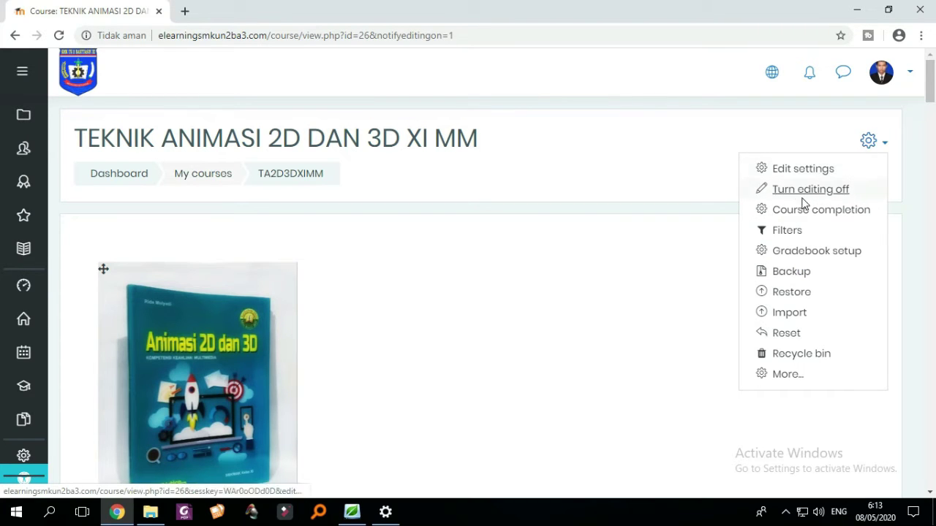
click(873, 145)
- Add one new topic section, TOPIC 12, at the end of the course
scroll(848, 168, down, 3)
scroll(856, 168, up, 3)
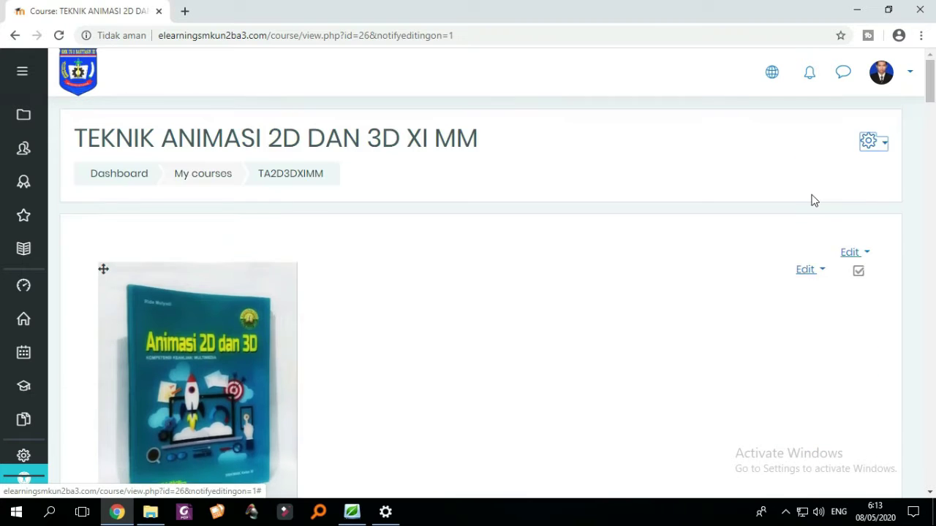
scroll(731, 263, down, 4)
scroll(640, 340, down, 3)
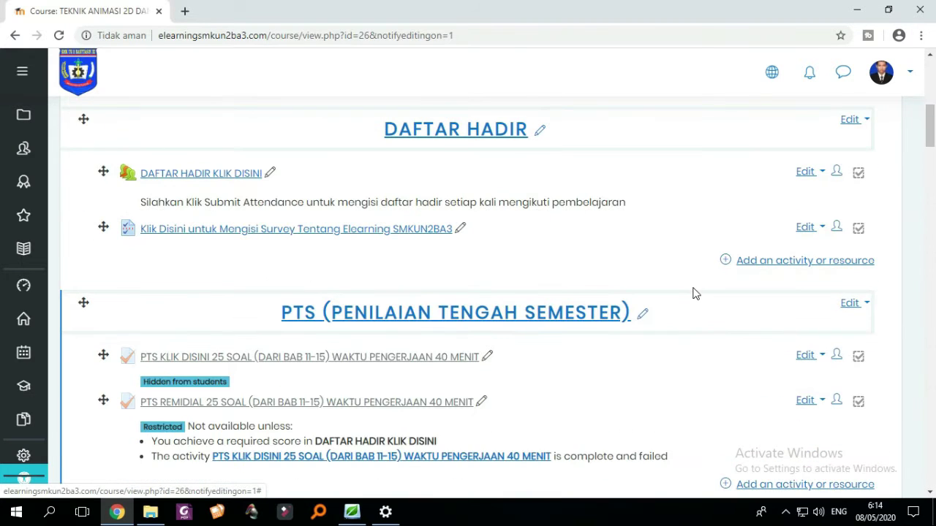
scroll(695, 292, down, 2)
scroll(694, 293, up, 2)
scroll(702, 297, down, 5)
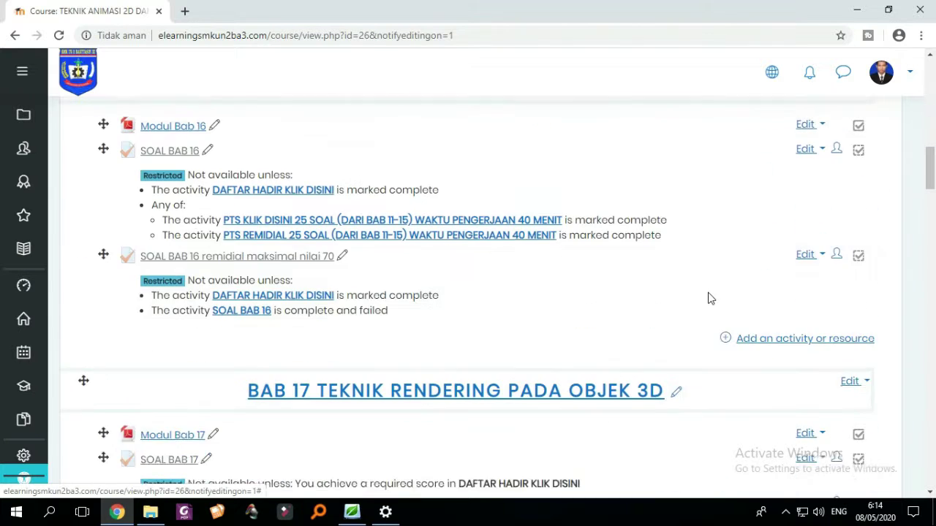
scroll(691, 298, up, 1)
scroll(687, 298, down, 5)
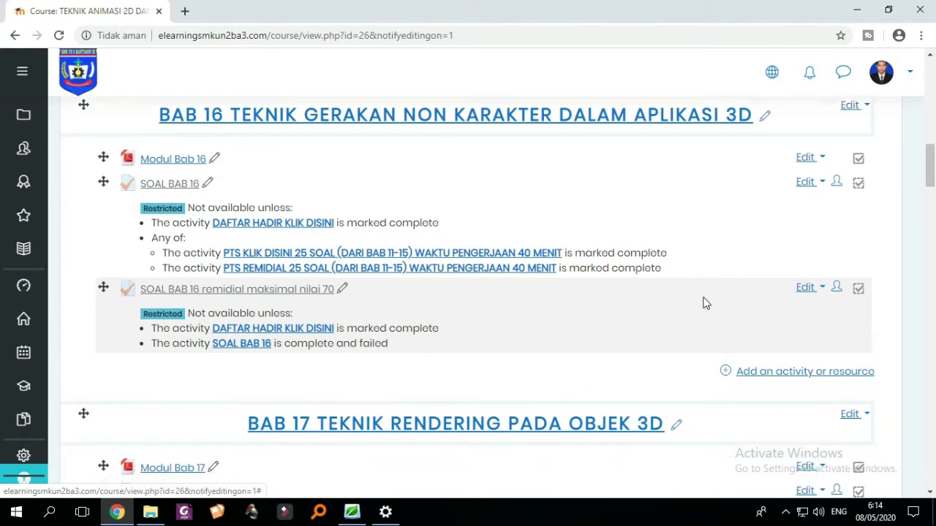
drag(929, 220, 929, 484)
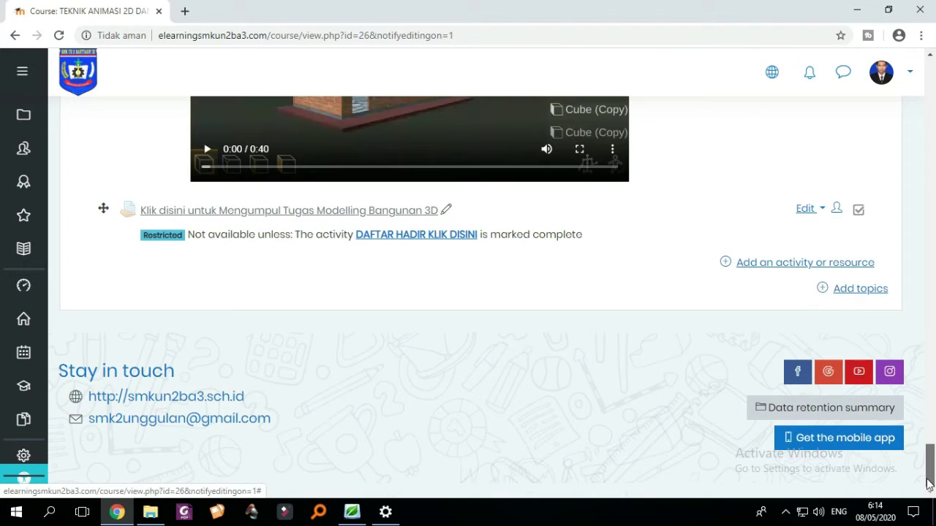
click(855, 295)
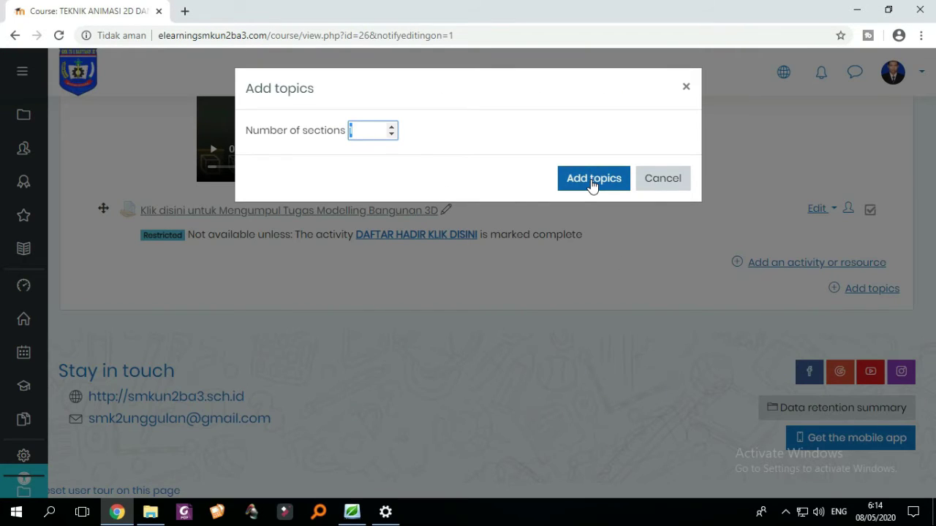
click(593, 183)
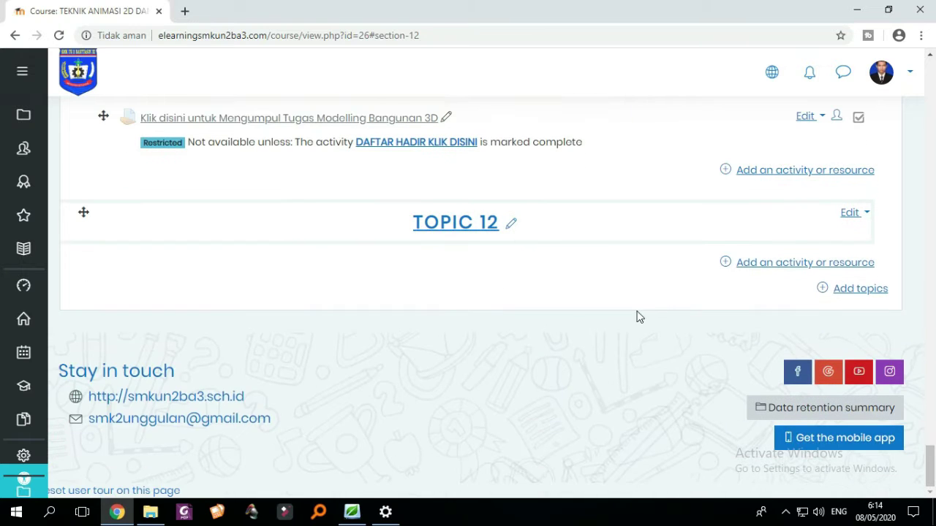
- Rename the TOPIC 12 section to 'Ulangan Harian 3'
click(511, 226)
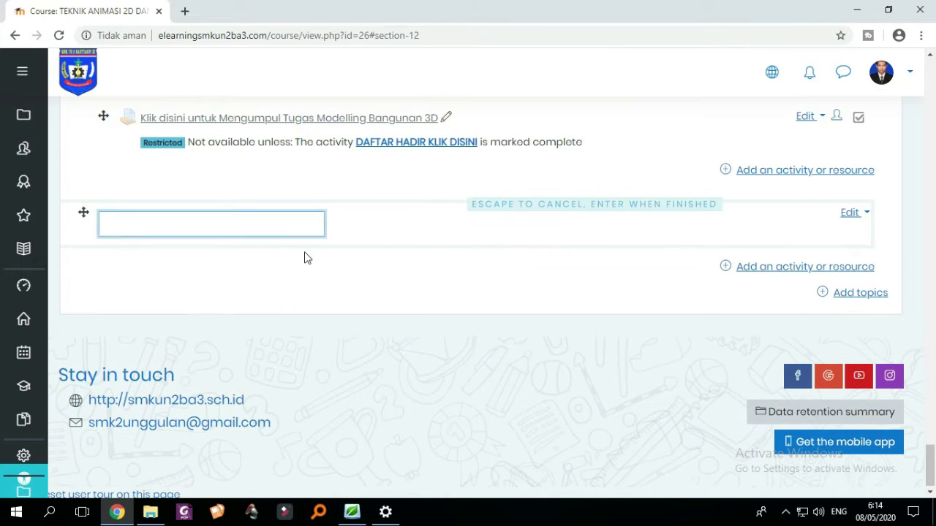
text(ul)
text(U)
text(langa)
text(n h)
text(arian )
text(3)
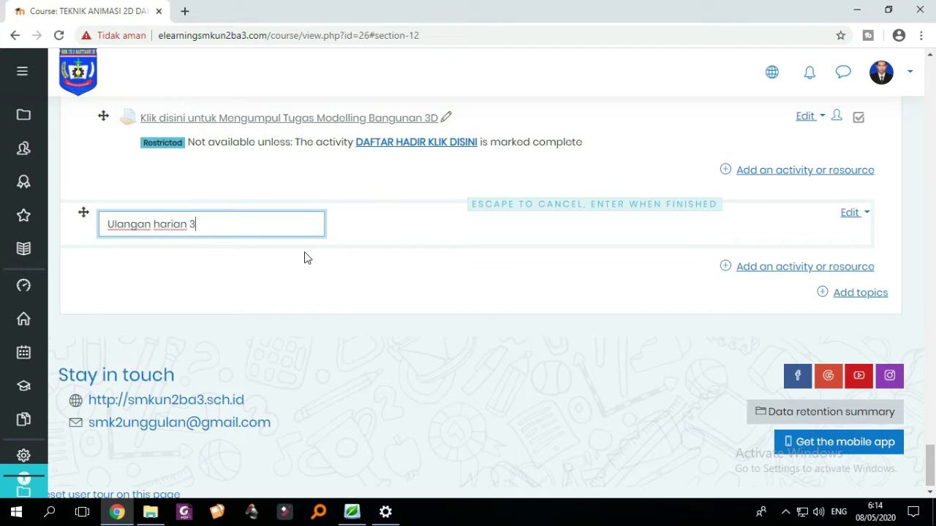
click(160, 225)
key(BackSpace)
text(H)
key(Return)
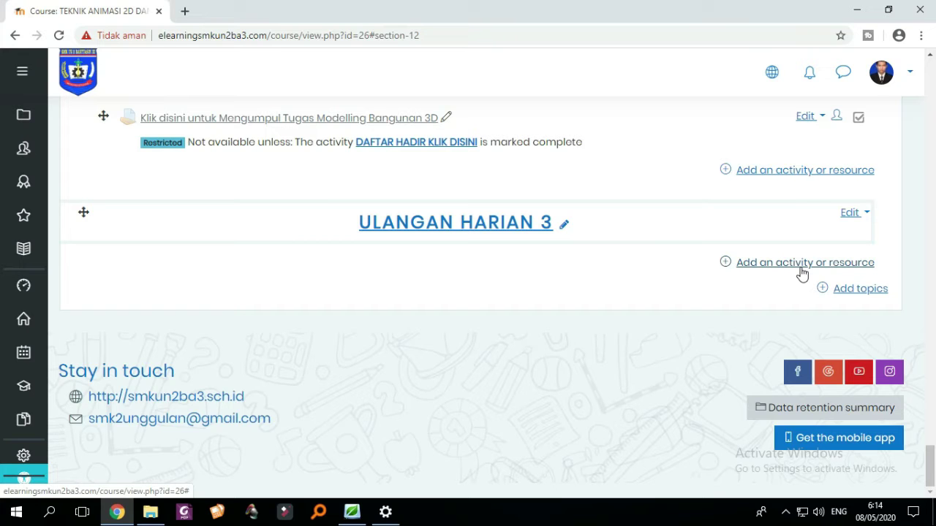
- Add a Quiz activity to the Ulangan Harian 3 section
click(802, 269)
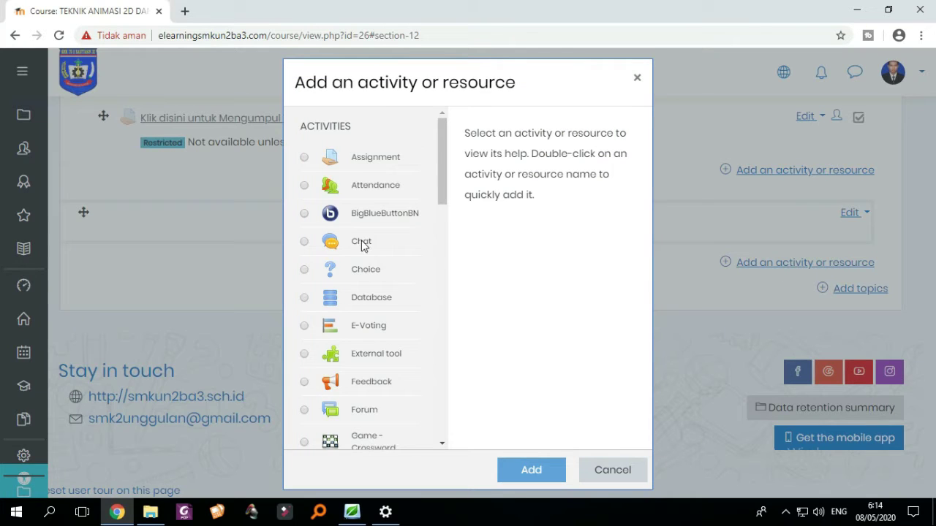
scroll(381, 252, down, 1)
scroll(382, 253, down, 4)
scroll(383, 253, up, 5)
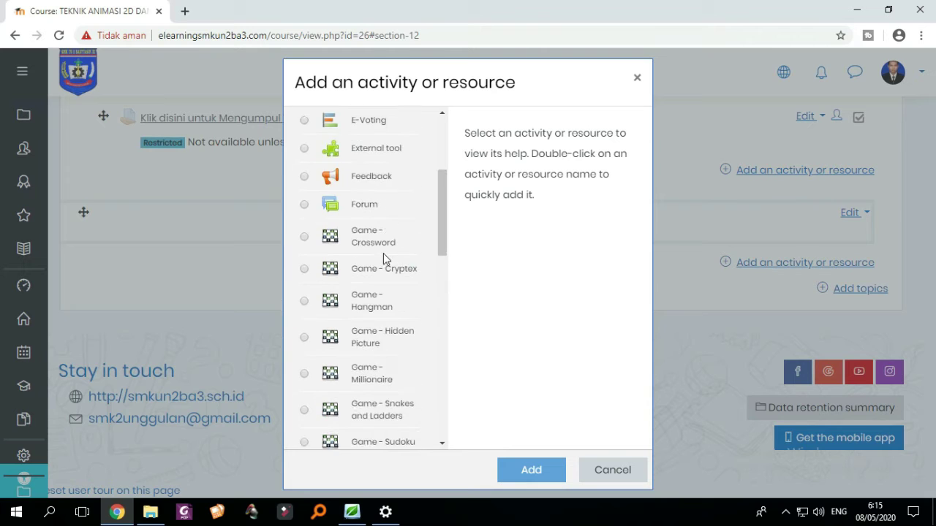
scroll(383, 253, down, 8)
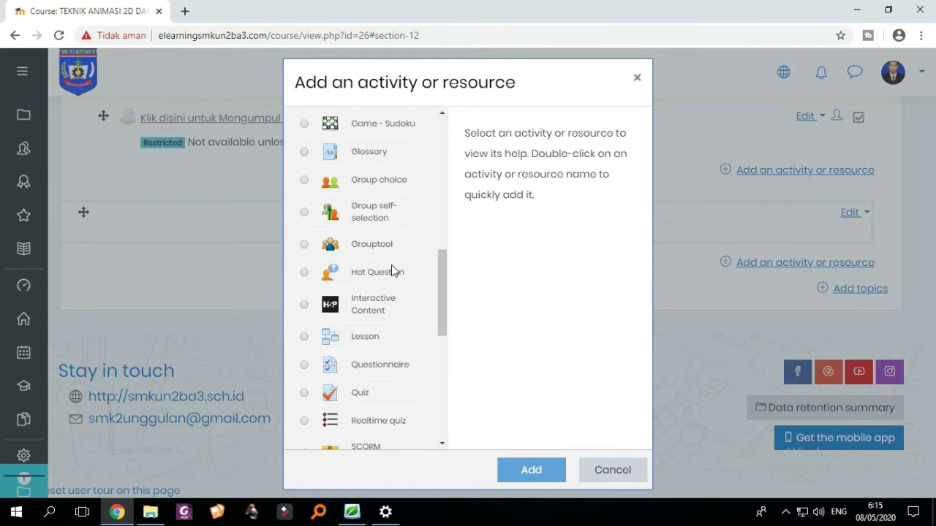
click(306, 301)
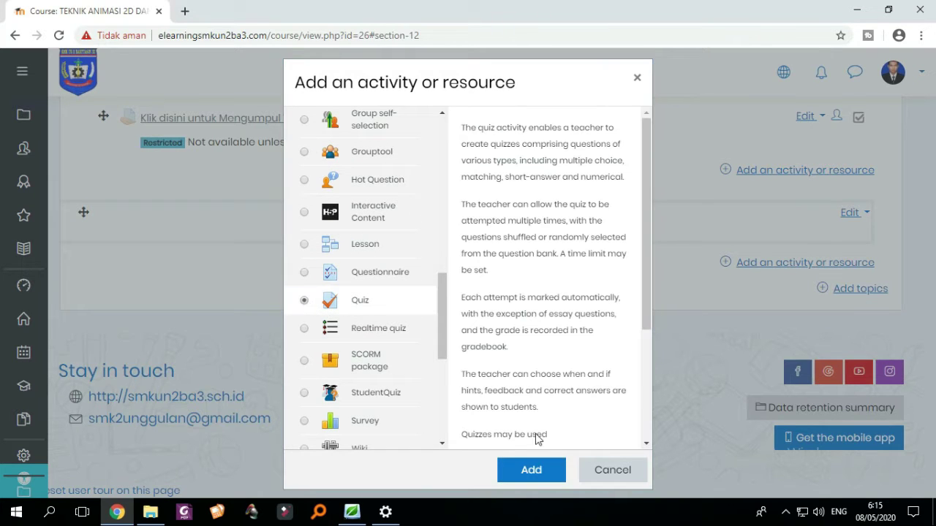
click(529, 474)
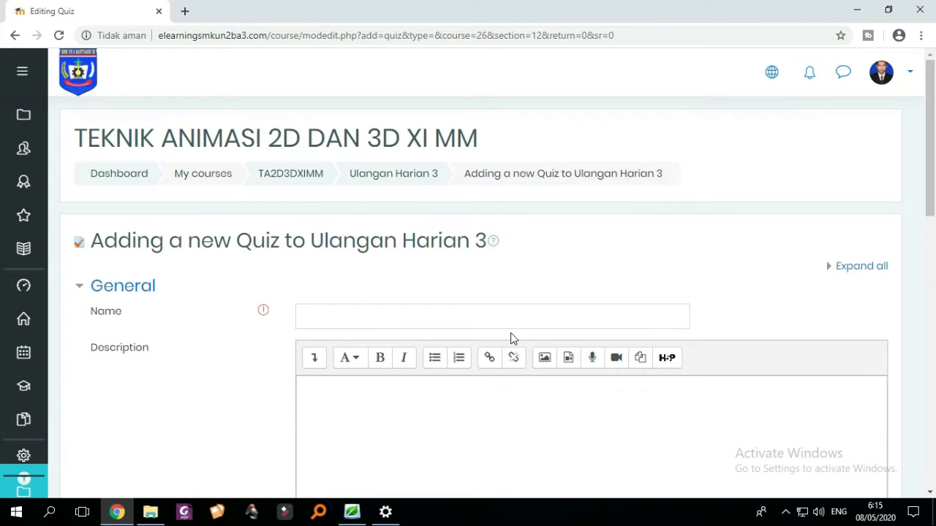
- Enter 'Ulangan Harian 3' as the quiz name
scroll(439, 326, down, 1)
click(349, 247)
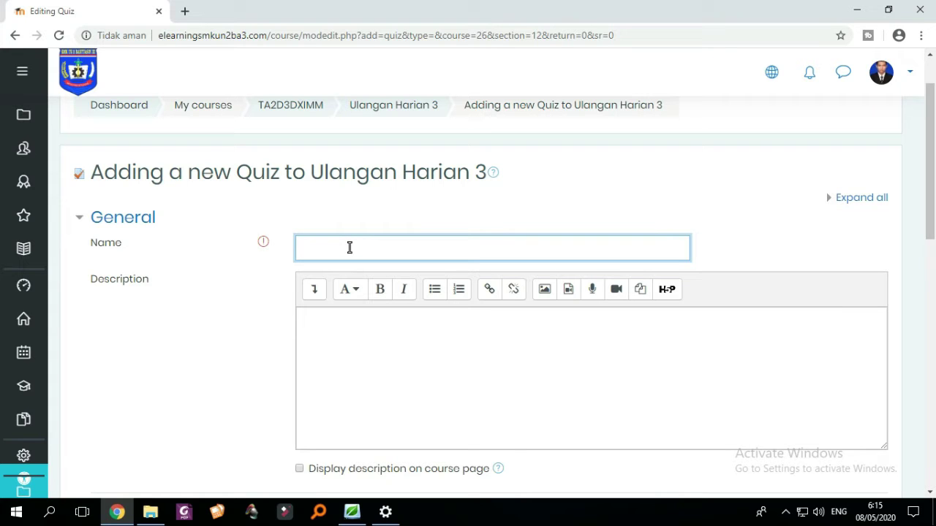
text(Ulangan Harian 3)
scroll(471, 307, down, 1)
scroll(456, 315, up, 1)
scroll(453, 315, down, 1)
click(397, 269)
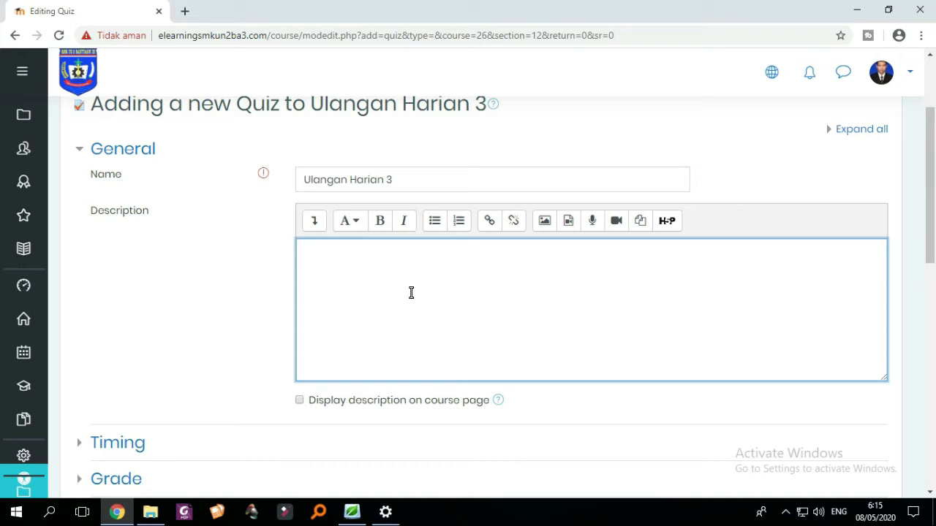
- Write the description as a numbered list: 'Ulangan Boleh membuka buku', 'waktu pengerjaan 40 menit'
text(angan )
text(B)
text(oleh memb)
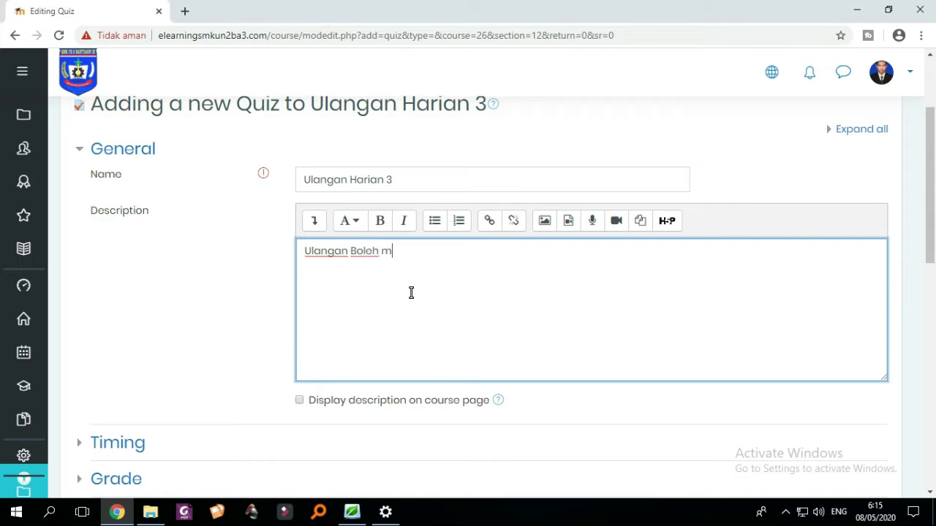
text(uka buku)
click(301, 253)
text(-)
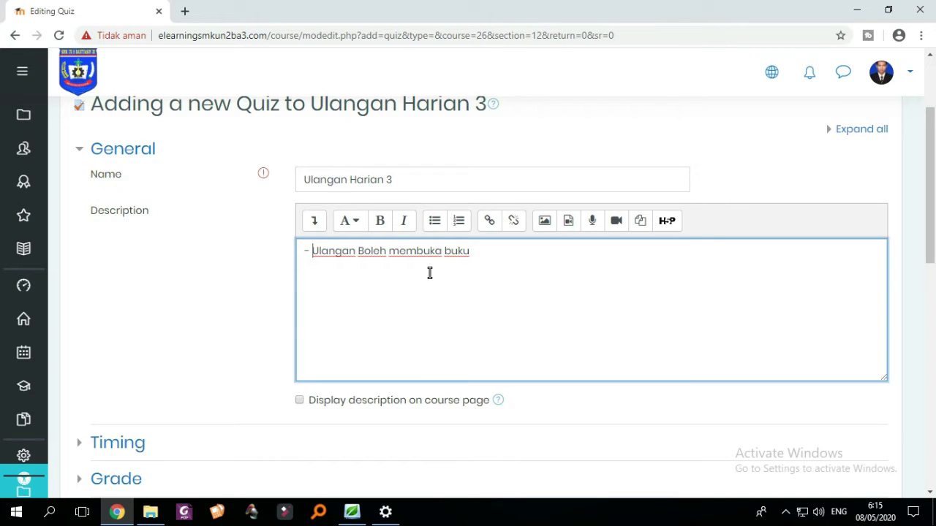
key(BackSpace)
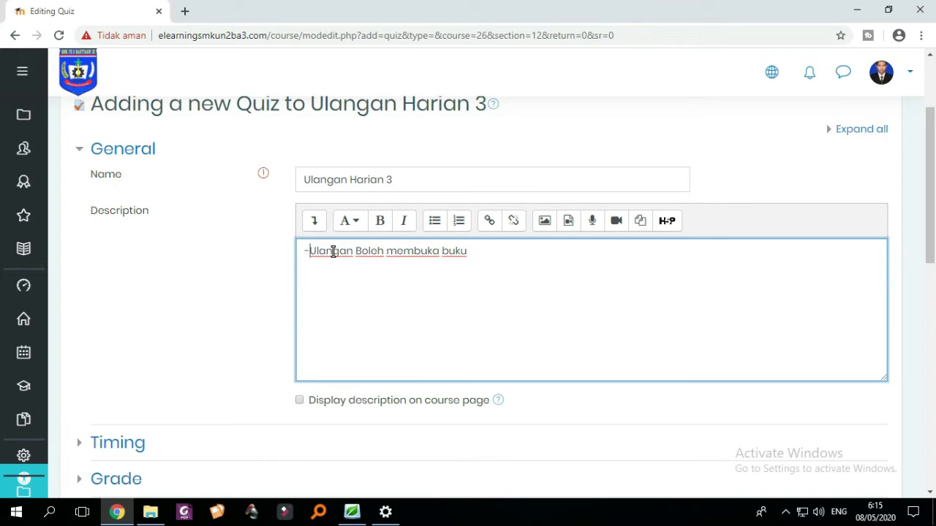
key(BackSpace)
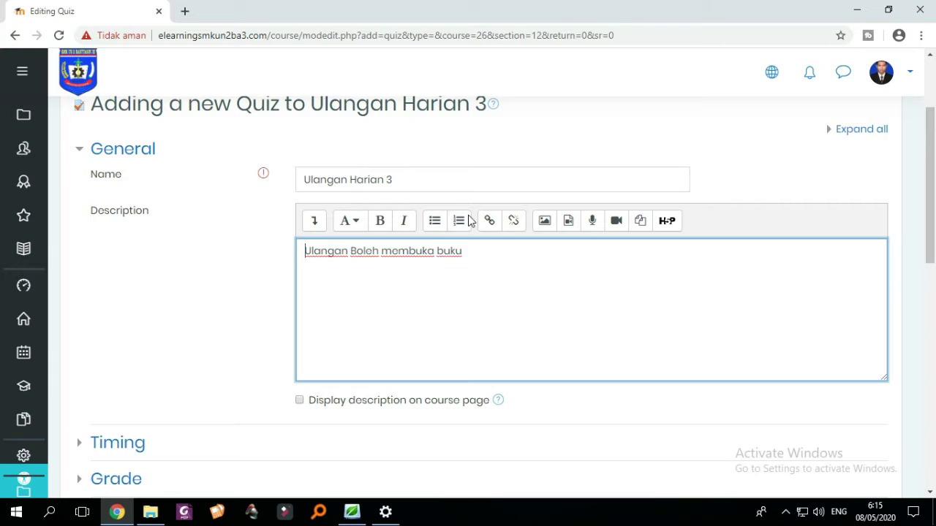
click(458, 220)
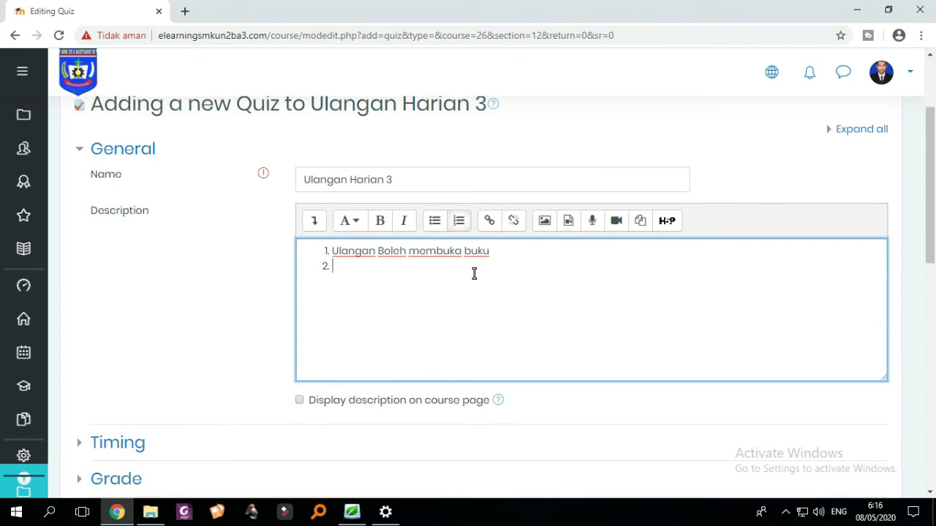
text(waktu peng)
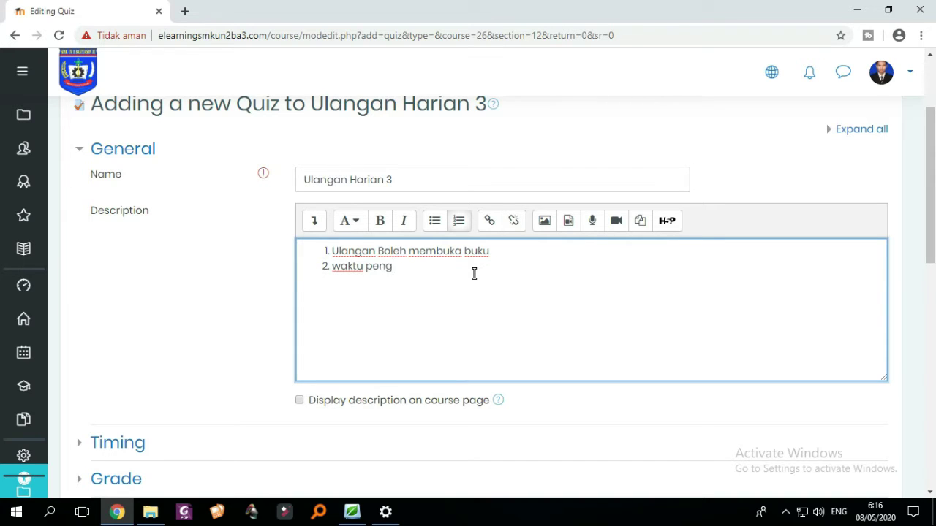
text(erjaan 40 m)
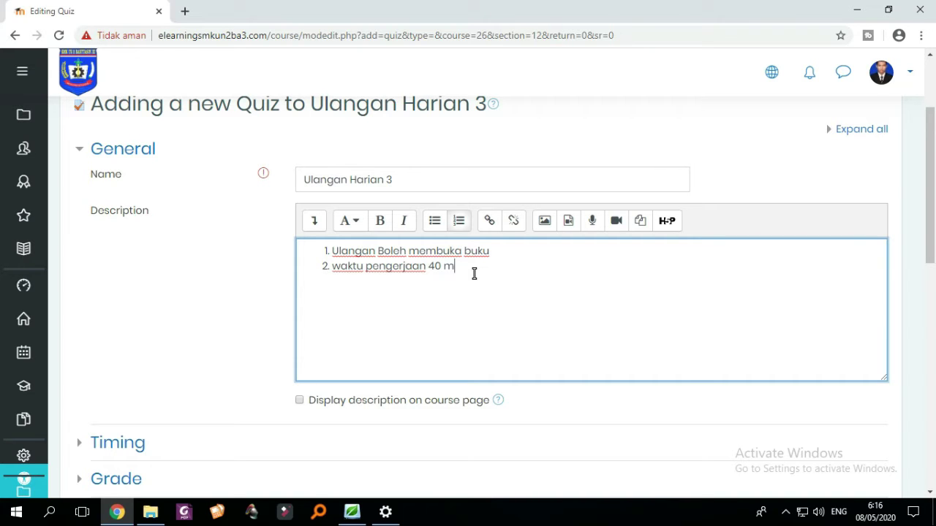
text(enit)
key(Return)
key(Return)
- Enable the quiz opening date of 8 May 2020 at 06:15 under Timing
scroll(467, 315, down, 2)
scroll(434, 328, up, 3)
scroll(504, 341, down, 3)
scroll(501, 322, up, 2)
scroll(482, 318, up, 1)
scroll(219, 337, down, 2)
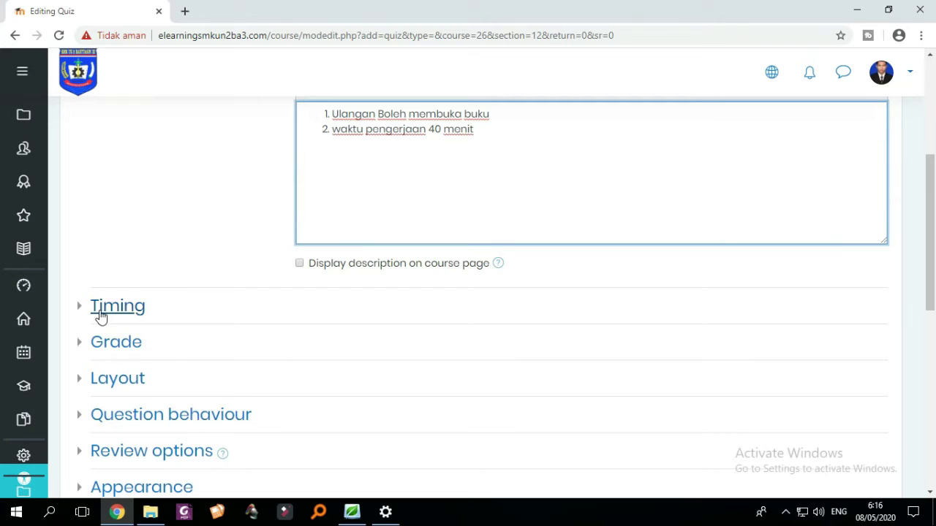
click(79, 307)
scroll(292, 336, down, 1)
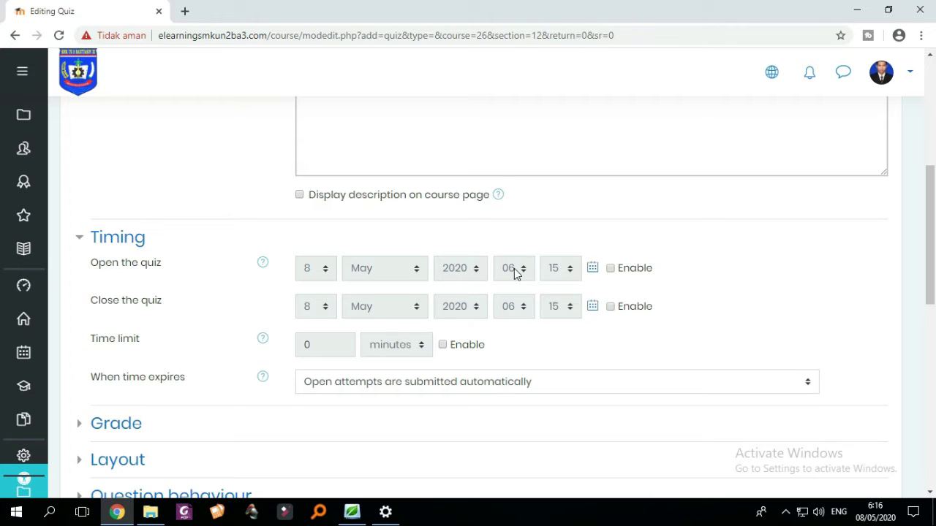
click(611, 269)
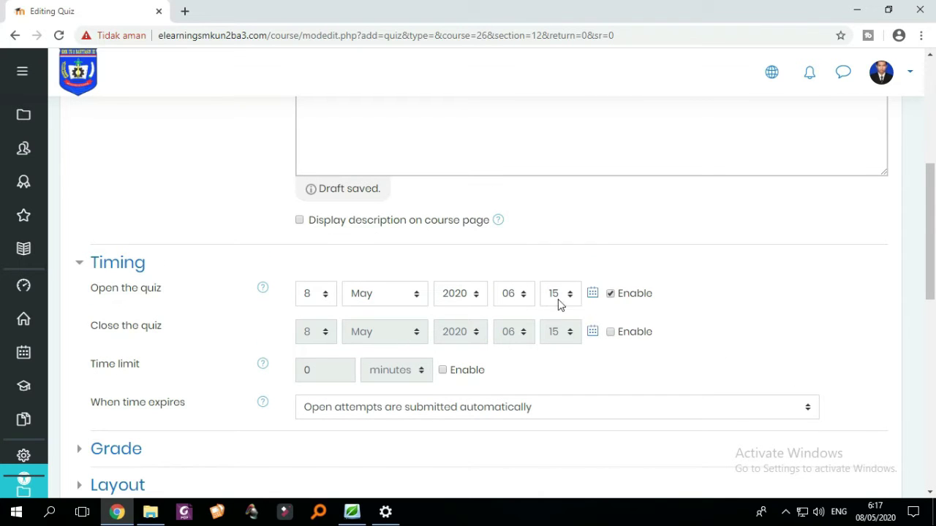
- Enable the closing date and set it to 23:55 on the same day
scroll(486, 340, down, 1)
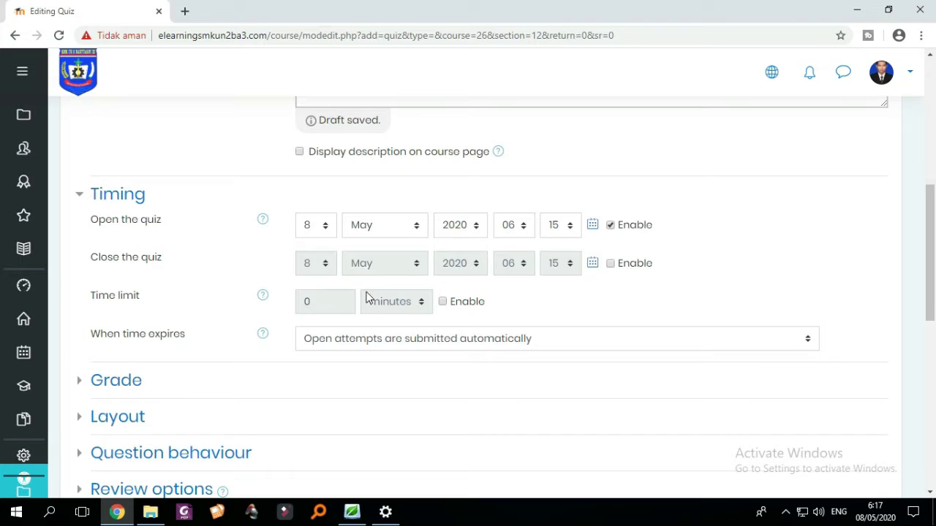
click(610, 240)
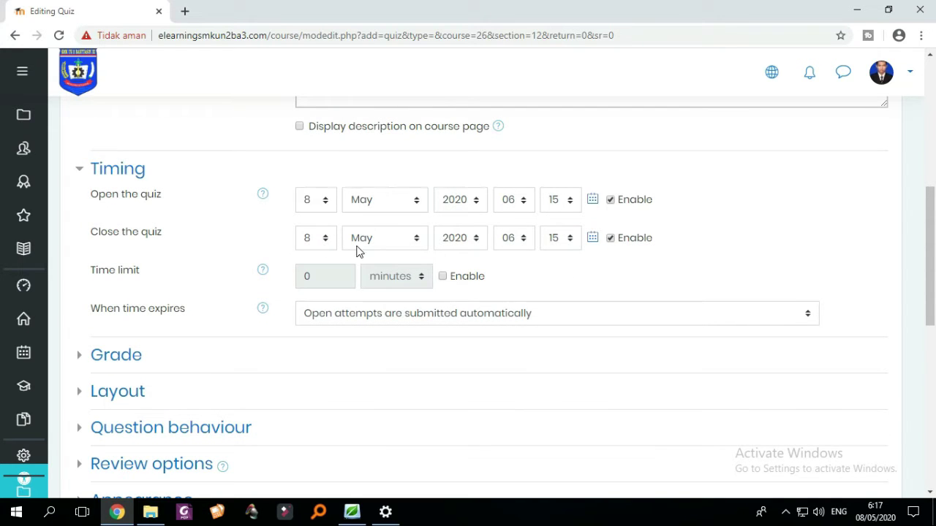
click(520, 242)
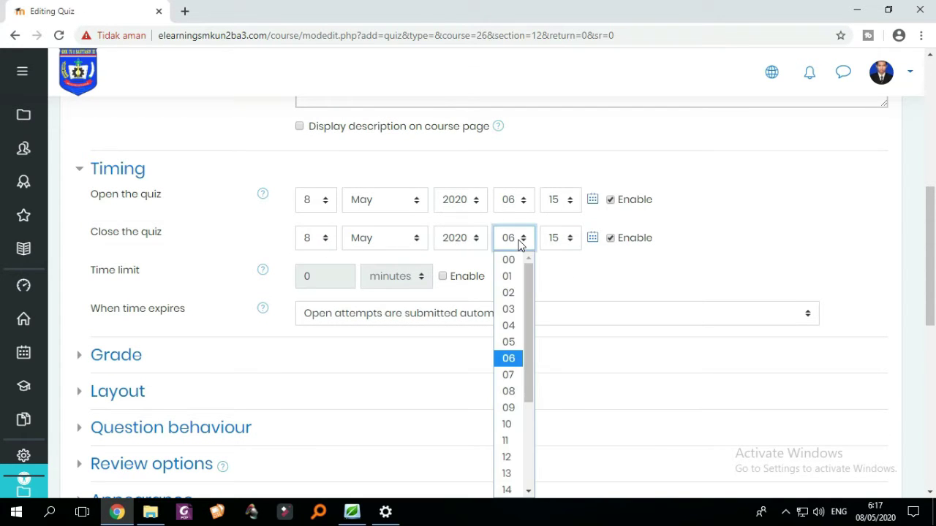
scroll(521, 308, down, 3)
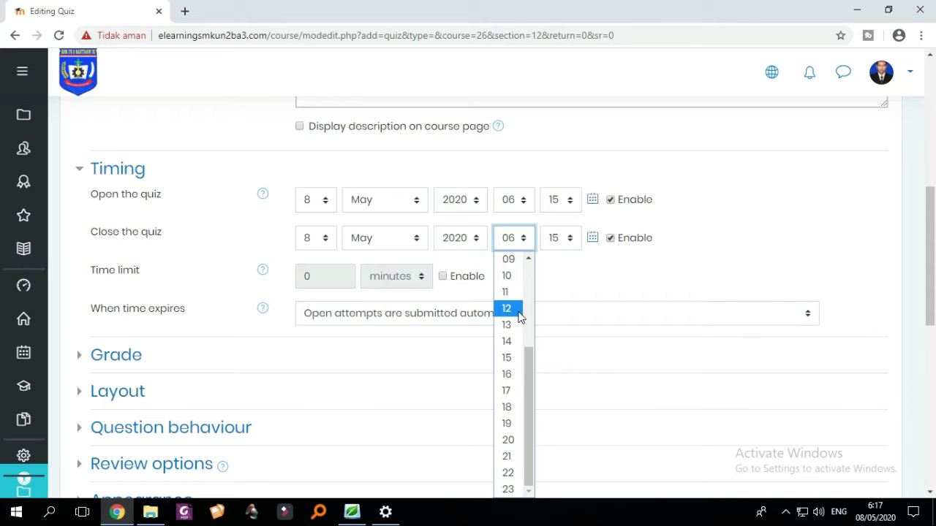
click(520, 315)
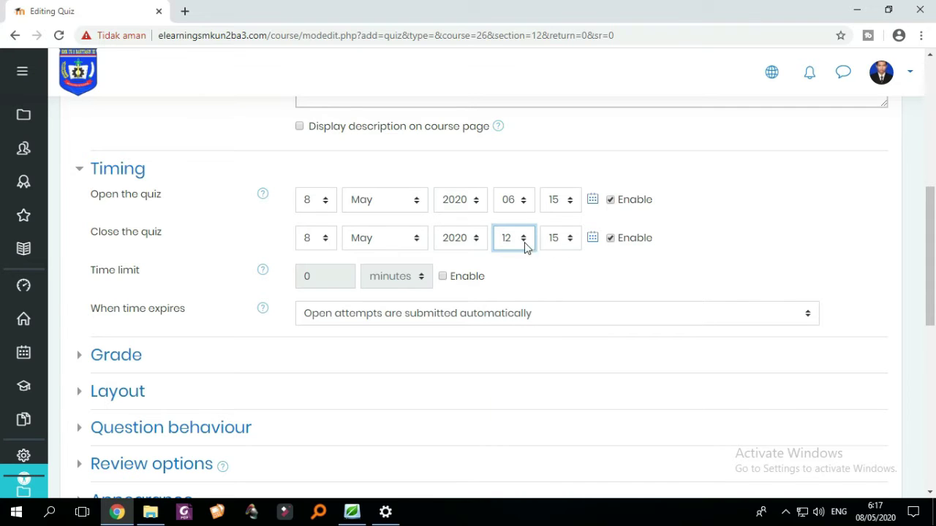
click(524, 246)
scroll(520, 351, down, 3)
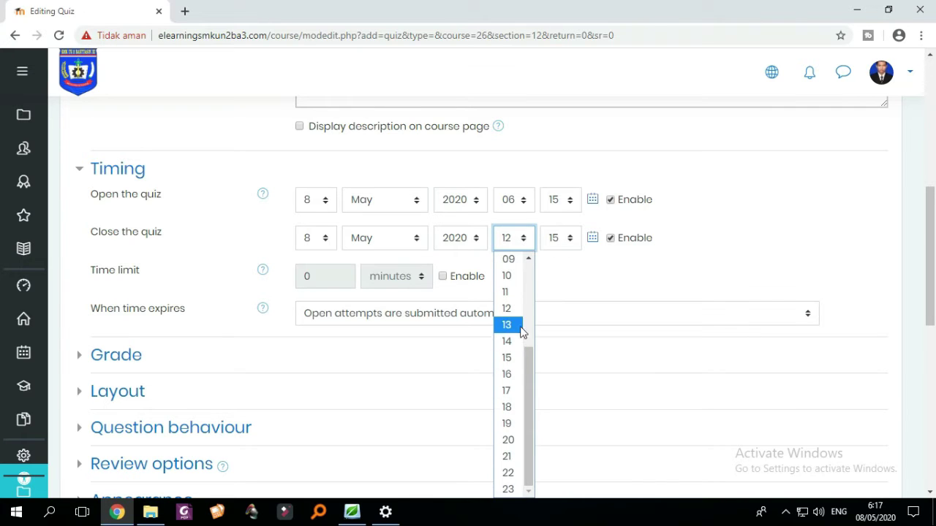
click(520, 294)
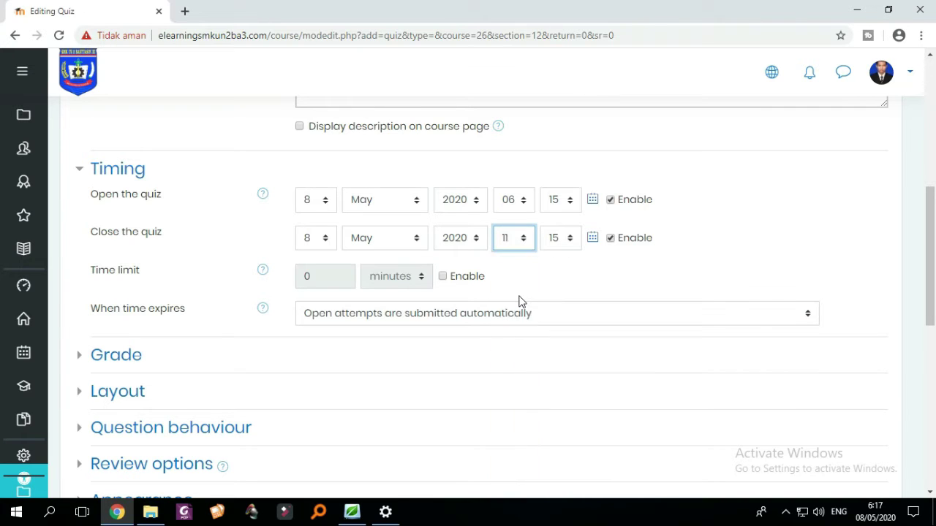
click(561, 244)
scroll(564, 307, up, 1)
scroll(560, 330, down, 10)
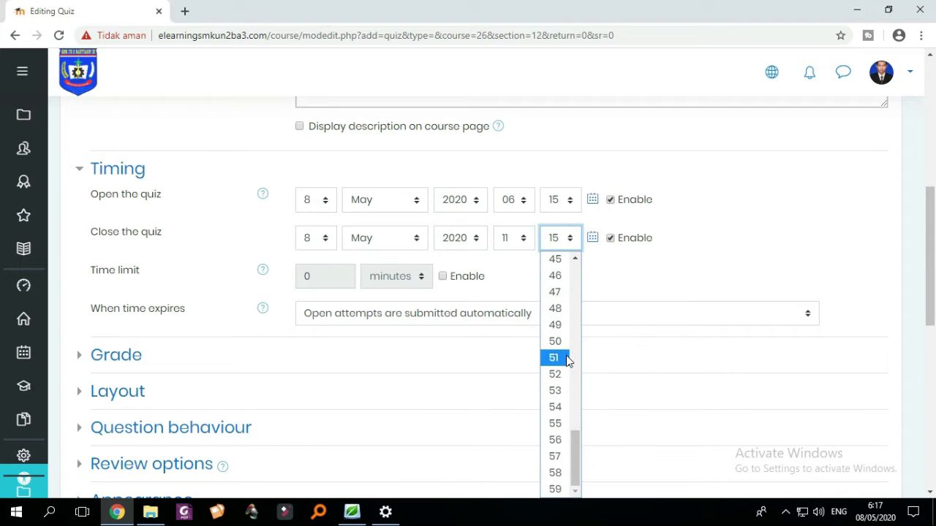
scroll(566, 409, up, 10)
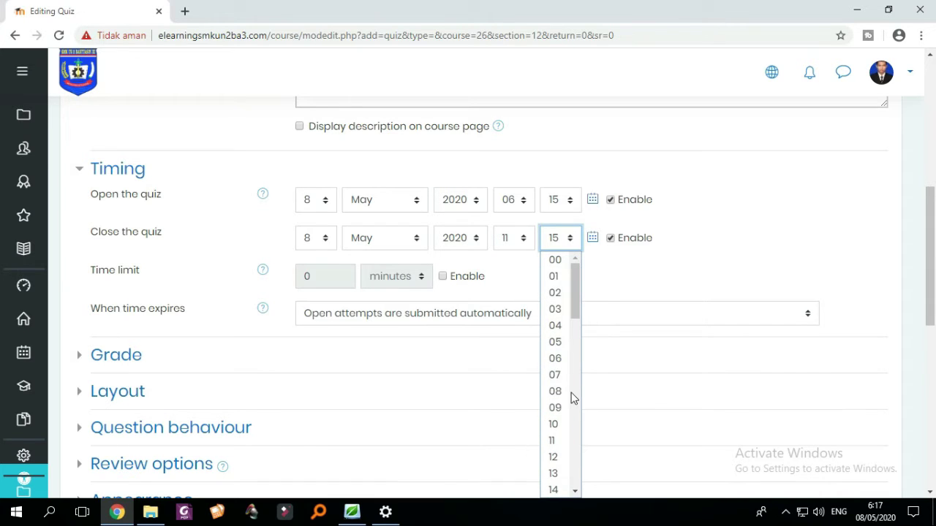
scroll(560, 394, down, 7)
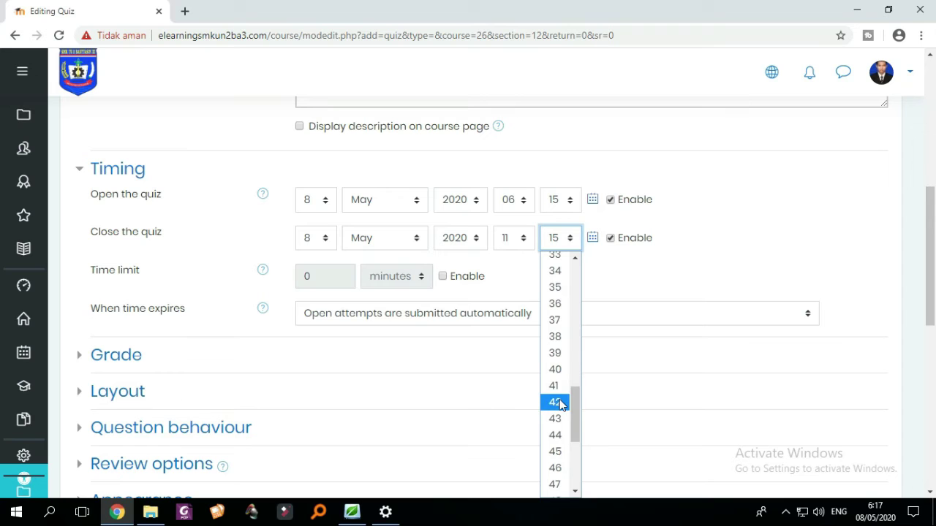
scroll(560, 420, down, 3)
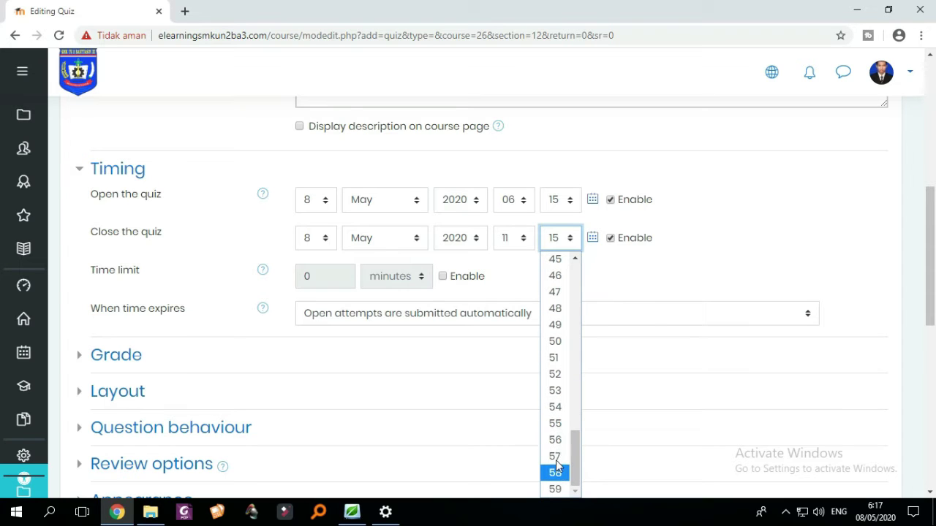
click(555, 424)
click(513, 238)
scroll(521, 371, down, 3)
click(508, 489)
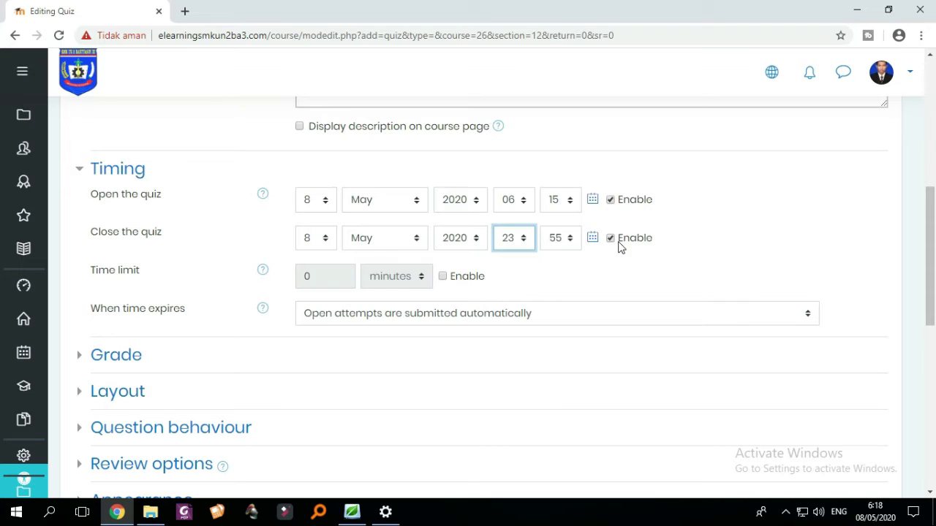
- Enable a 40-minute time limit for the quiz
click(443, 276)
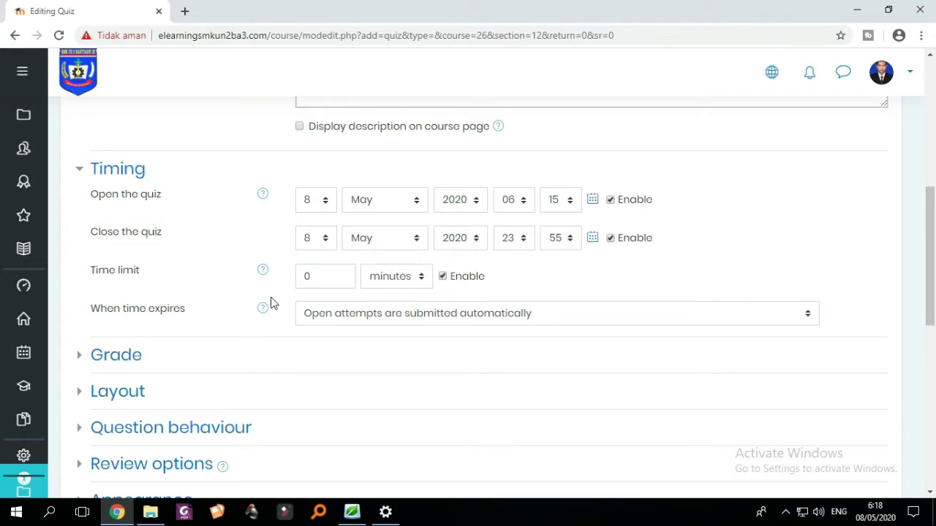
double_click(330, 276)
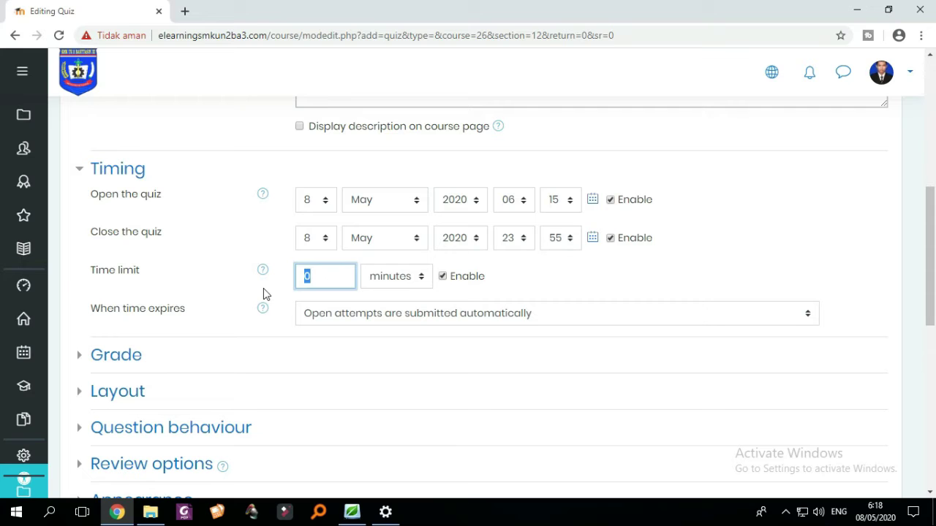
text(40)
click(522, 285)
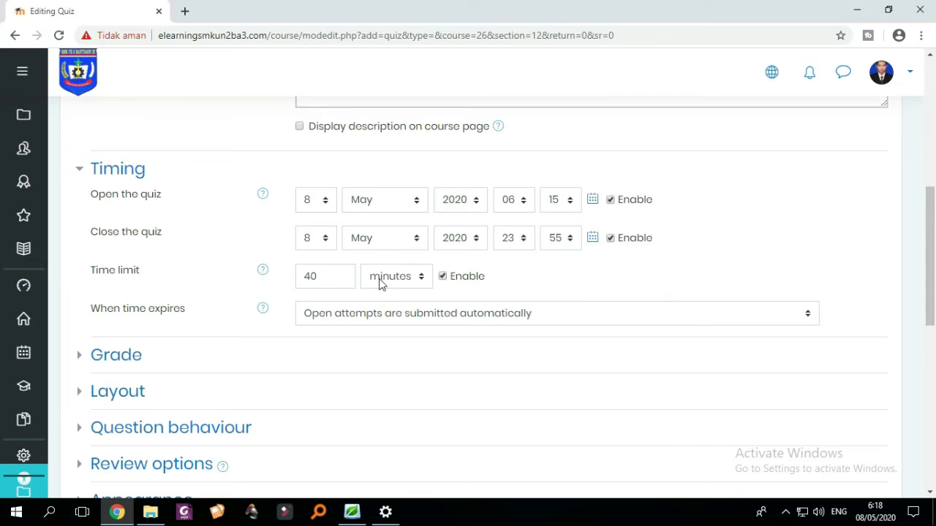
scroll(403, 283, down, 1)
scroll(411, 286, up, 1)
scroll(556, 242, down, 1)
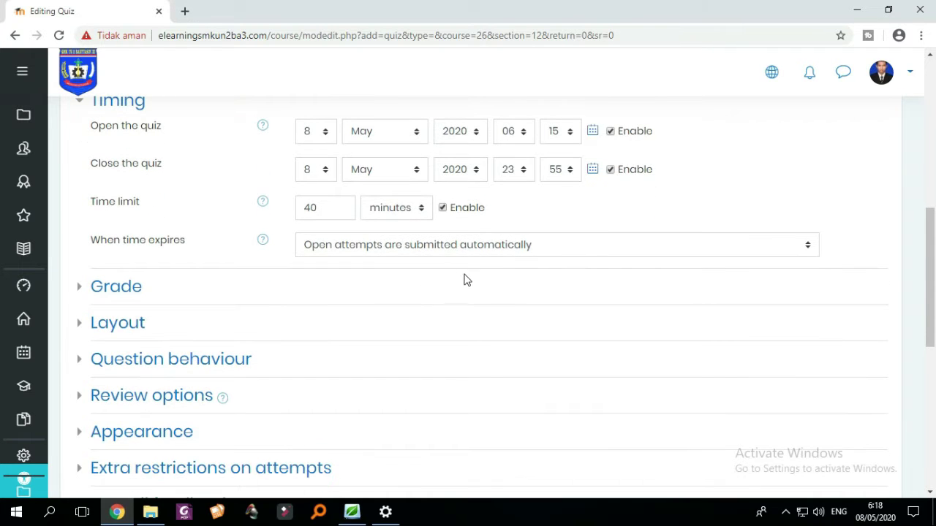
scroll(468, 280, up, 1)
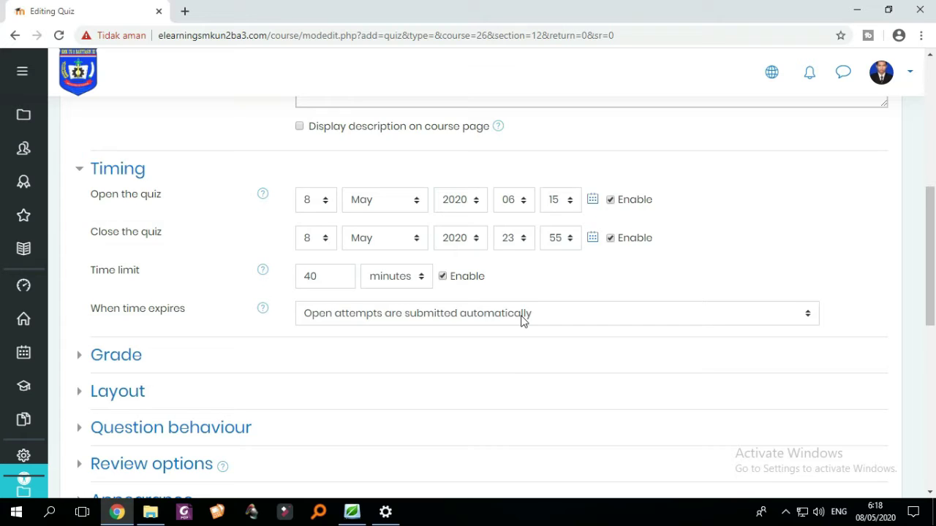
scroll(522, 321, down, 1)
click(603, 255)
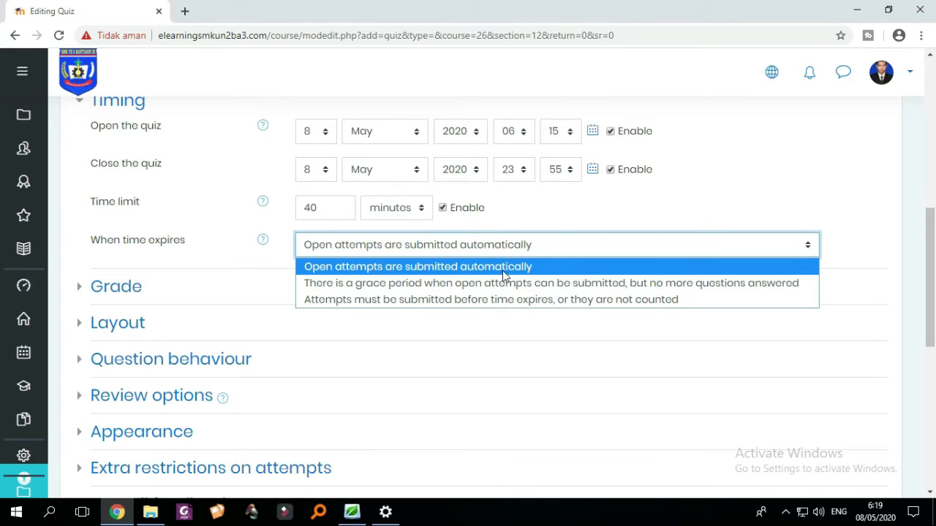
click(594, 249)
click(592, 253)
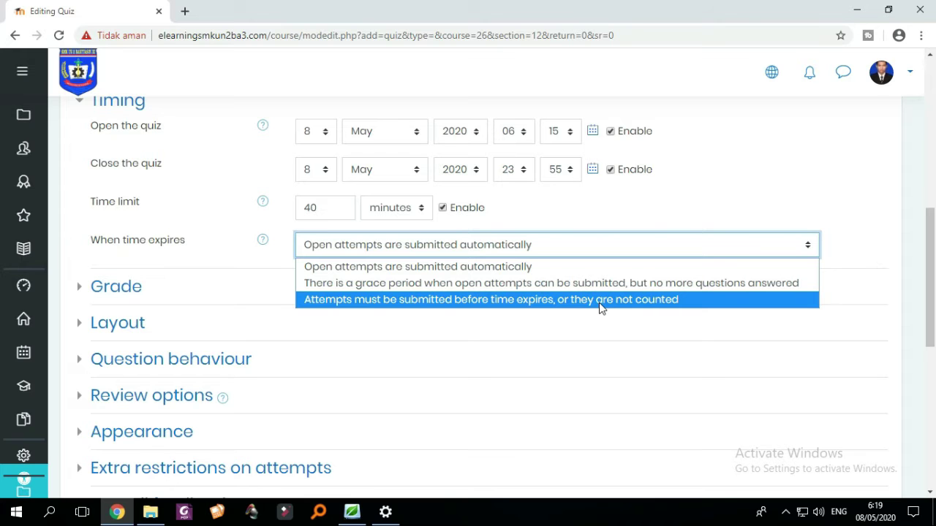
click(576, 245)
click(576, 245)
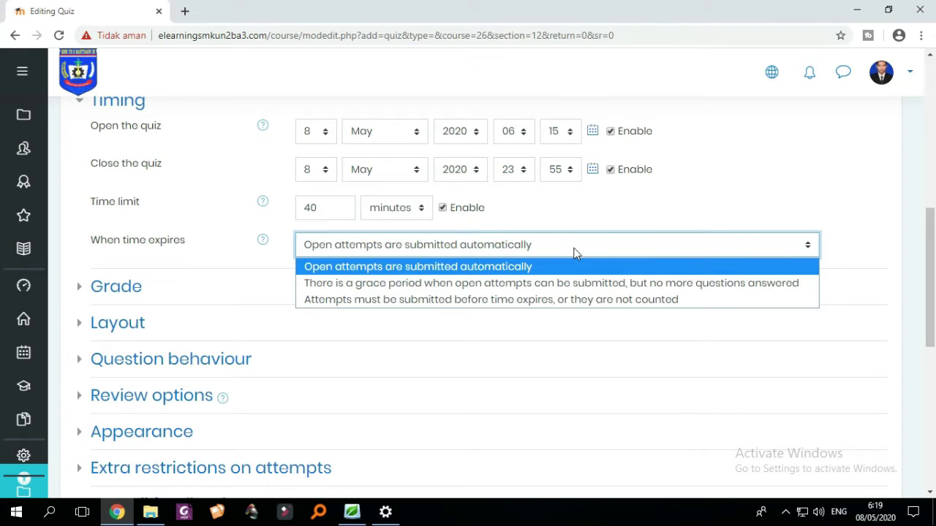
click(502, 267)
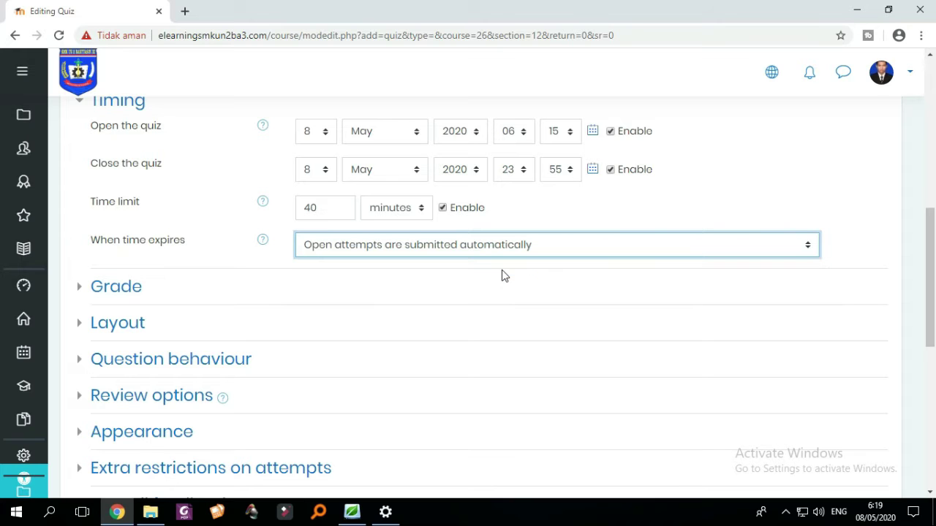
click(84, 292)
- Keep the grade category Uncategorised and set Attempts allowed to 1
scroll(325, 303, down, 1)
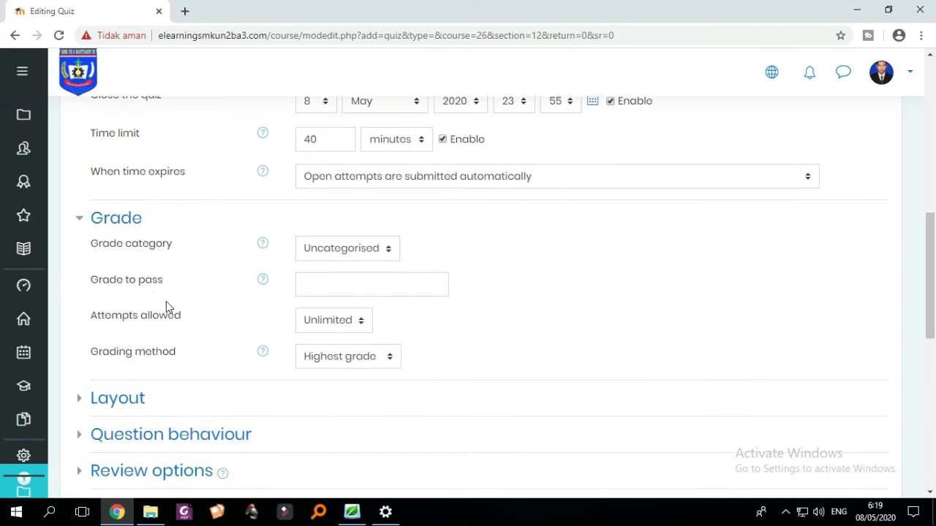
scroll(120, 253, up, 2)
scroll(110, 272, down, 1)
scroll(168, 296, down, 1)
click(381, 252)
click(380, 253)
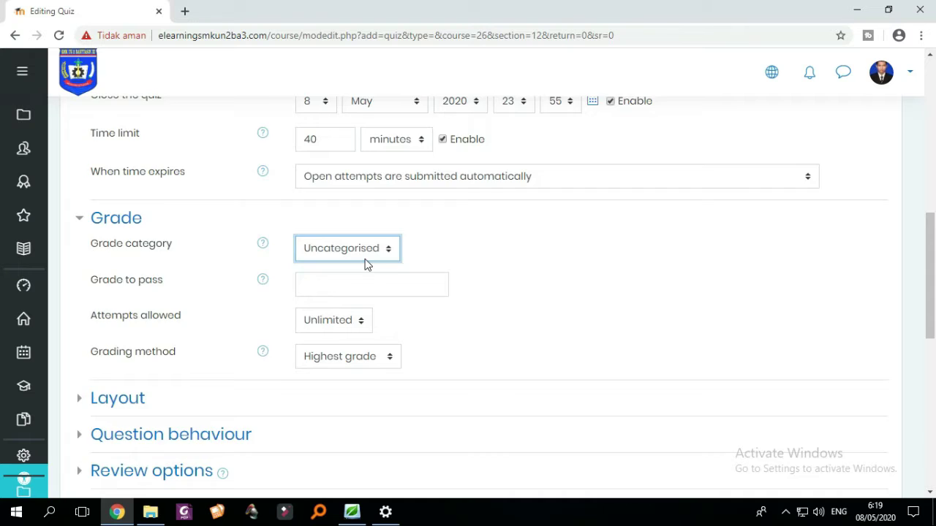
scroll(369, 264, down, 1)
click(359, 256)
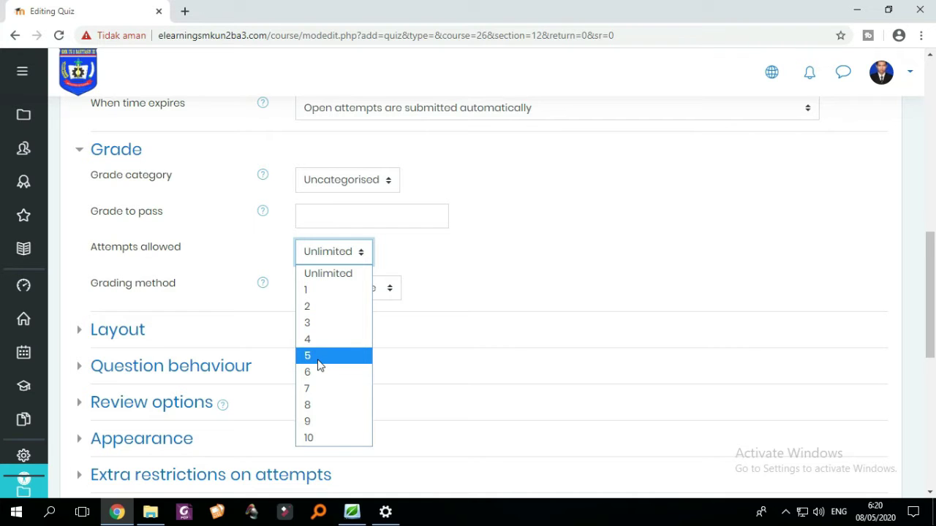
scroll(481, 279, up, 2)
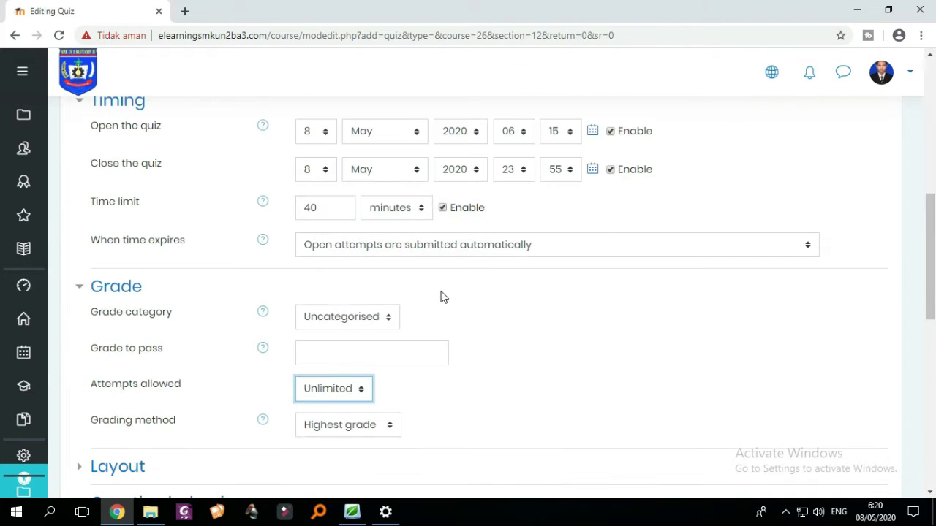
scroll(441, 297, down, 1)
click(368, 329)
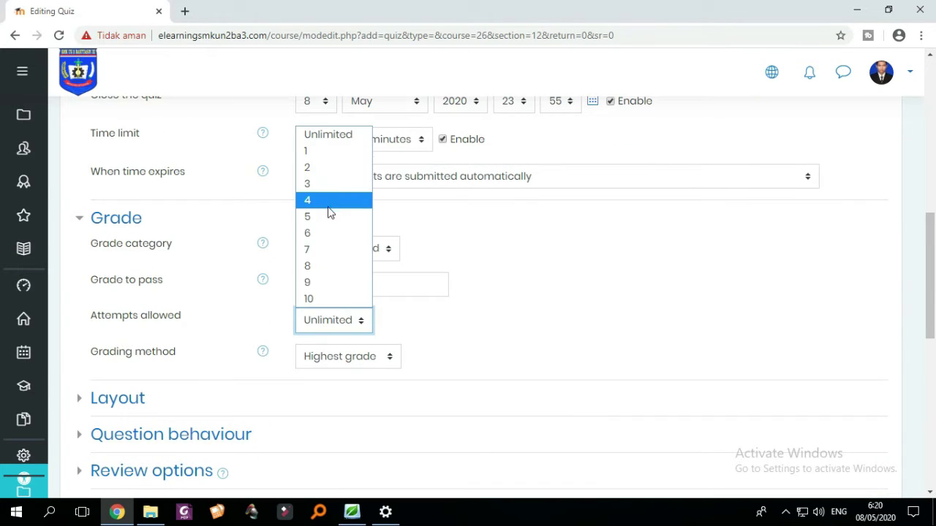
click(339, 154)
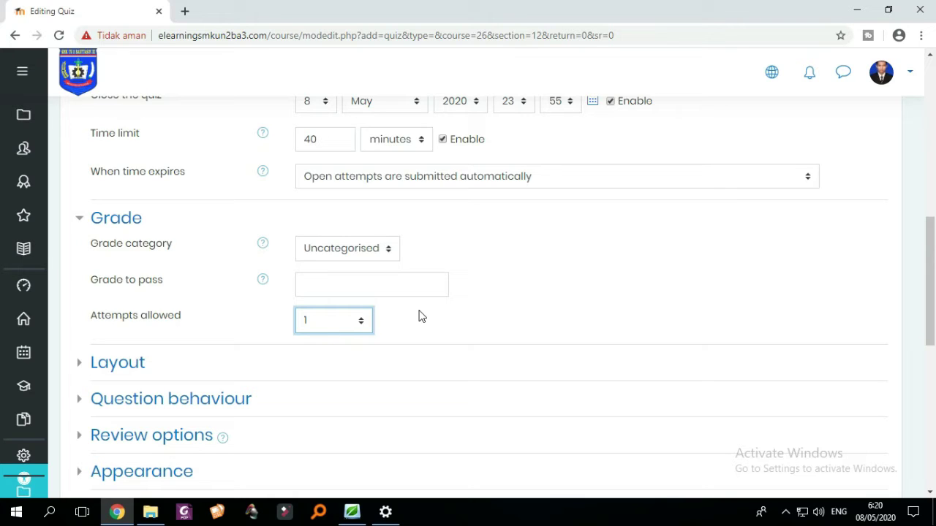
scroll(363, 307, down, 1)
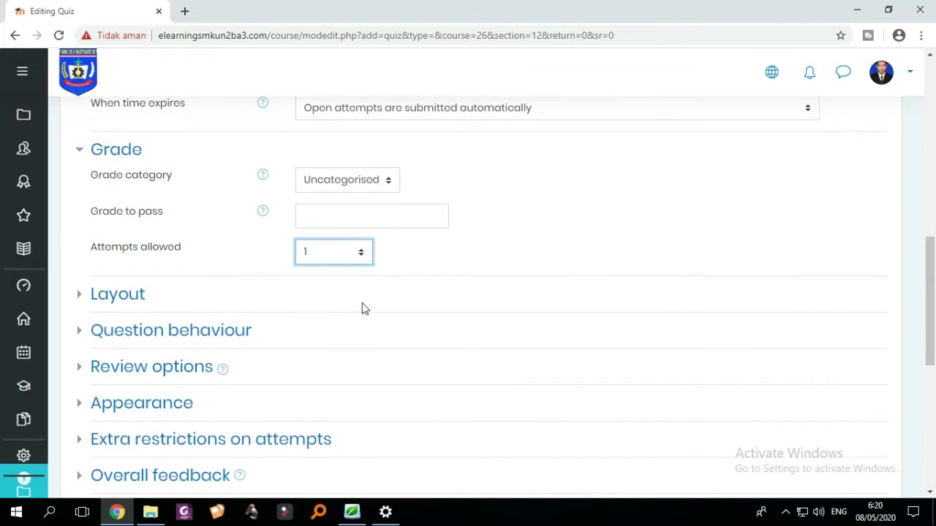
- Expand Layout and Question behaviour to check one question per page and deferred feedback
click(78, 299)
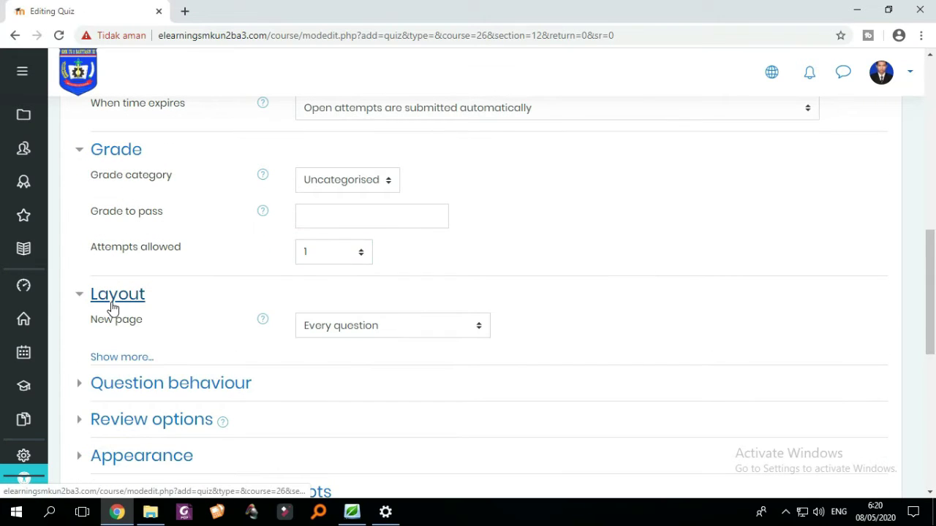
scroll(85, 311, down, 1)
scroll(83, 307, up, 1)
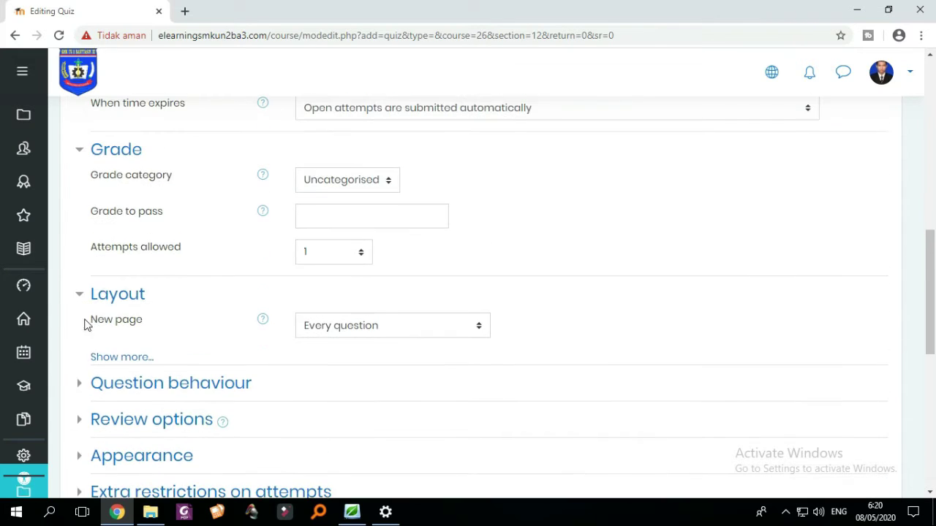
click(85, 385)
scroll(141, 372, down, 2)
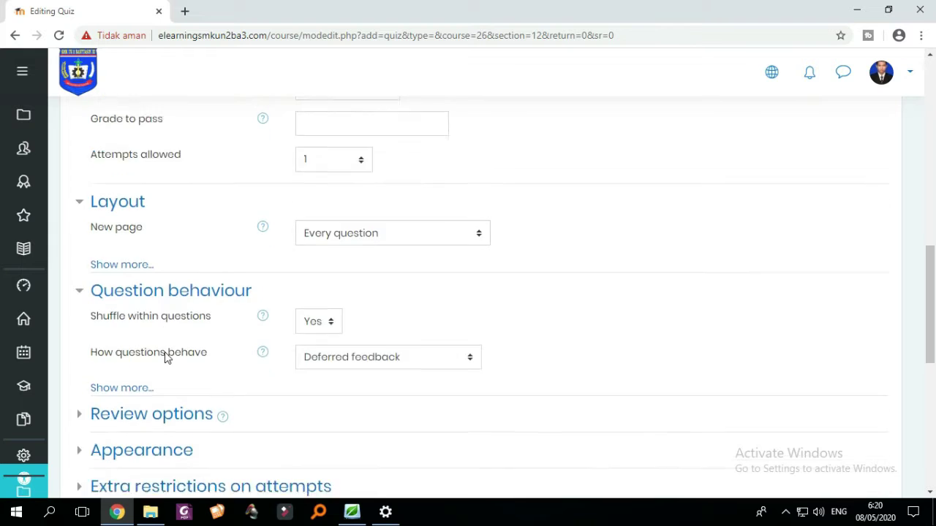
scroll(183, 322, down, 1)
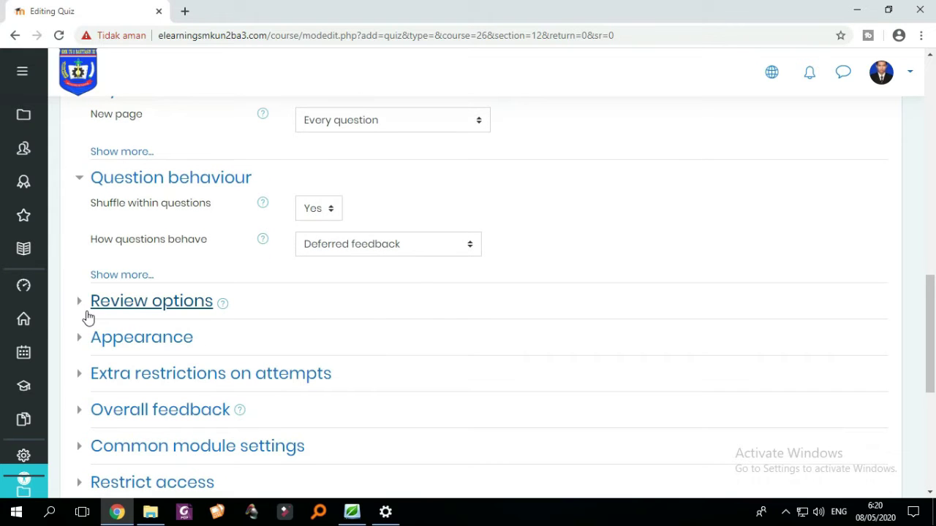
- Expand Review options and check that all review items stay ticked
click(86, 310)
scroll(209, 317, down, 2)
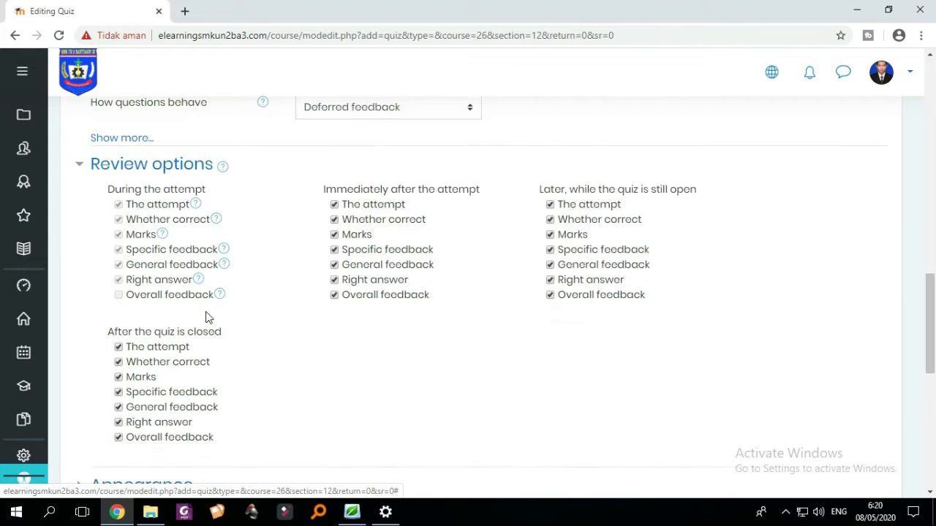
scroll(209, 319, up, 1)
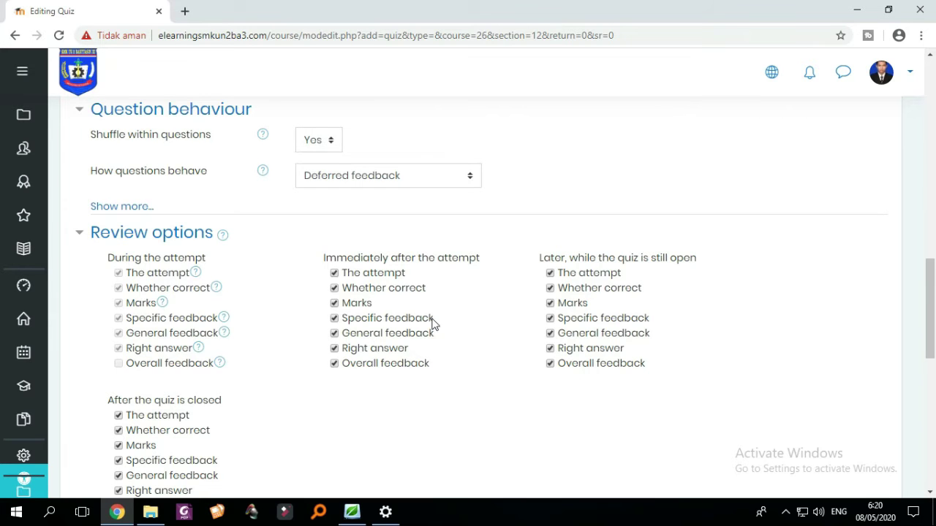
scroll(349, 318, down, 2)
scroll(344, 337, up, 2)
scroll(417, 348, up, 1)
scroll(453, 390, down, 1)
scroll(560, 349, down, 2)
scroll(468, 313, up, 1)
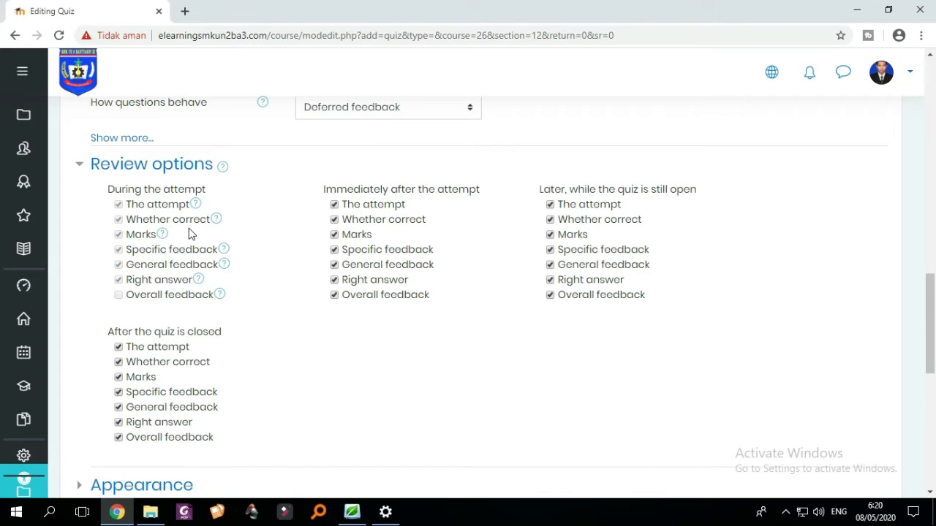
scroll(368, 263, up, 2)
scroll(342, 269, down, 2)
scroll(349, 270, down, 1)
scroll(178, 234, up, 1)
scroll(163, 236, down, 2)
scroll(155, 239, down, 1)
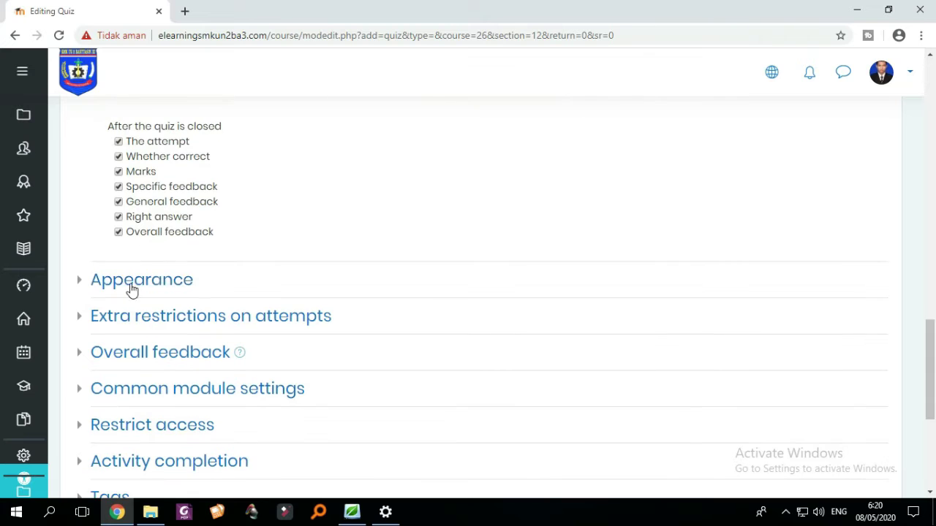
- Require a five-character password to attempt the quiz under Extra restrictions on attempts
click(83, 284)
scroll(190, 276, down, 3)
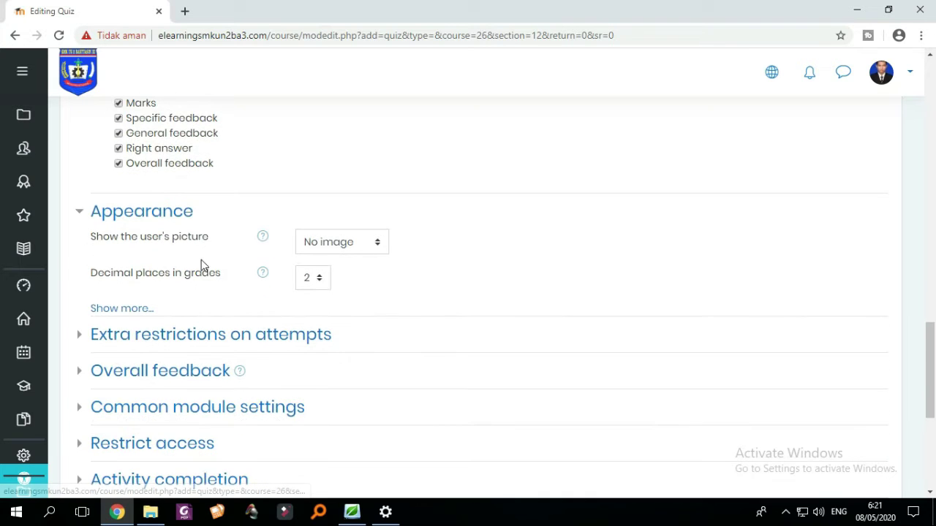
click(84, 209)
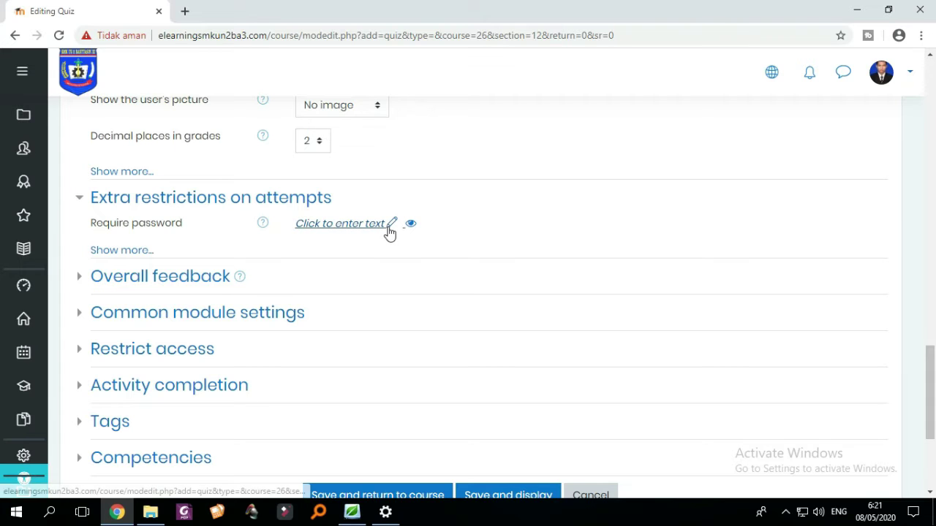
click(388, 232)
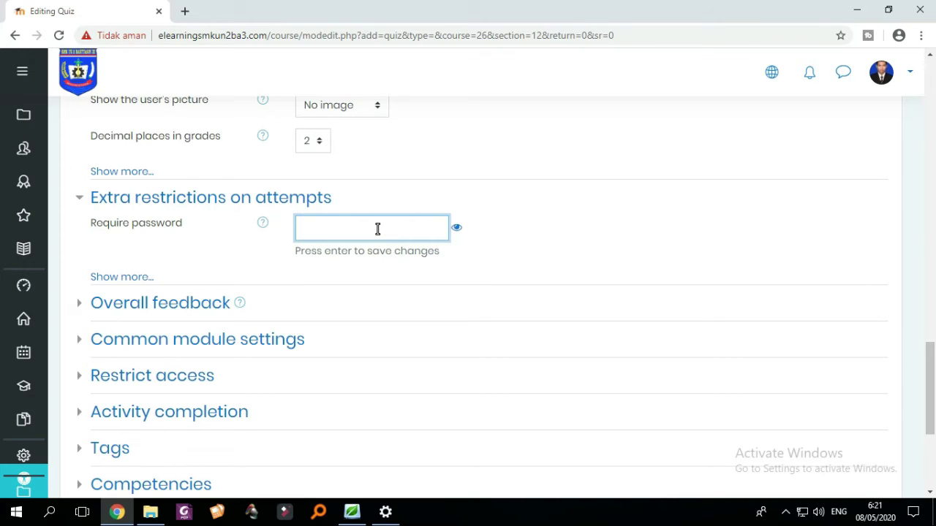
text(••345)
click(455, 229)
click(456, 230)
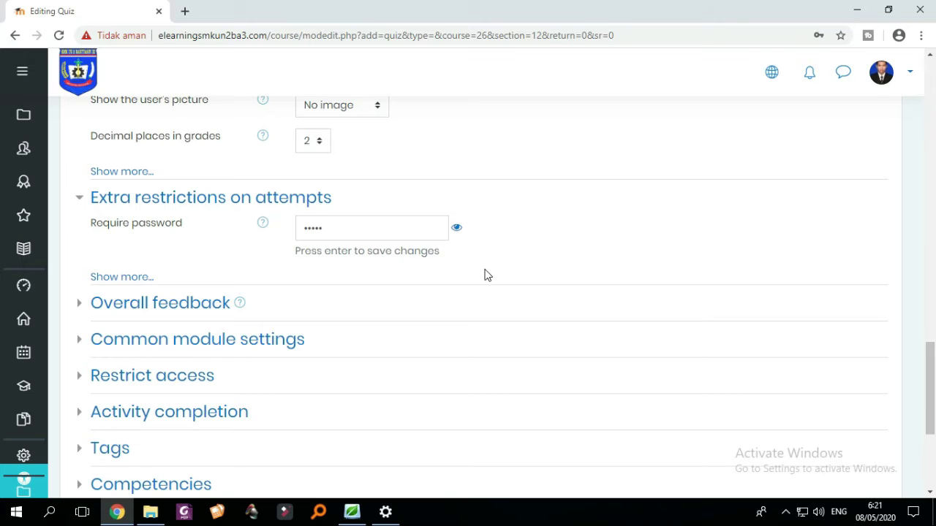
click(81, 314)
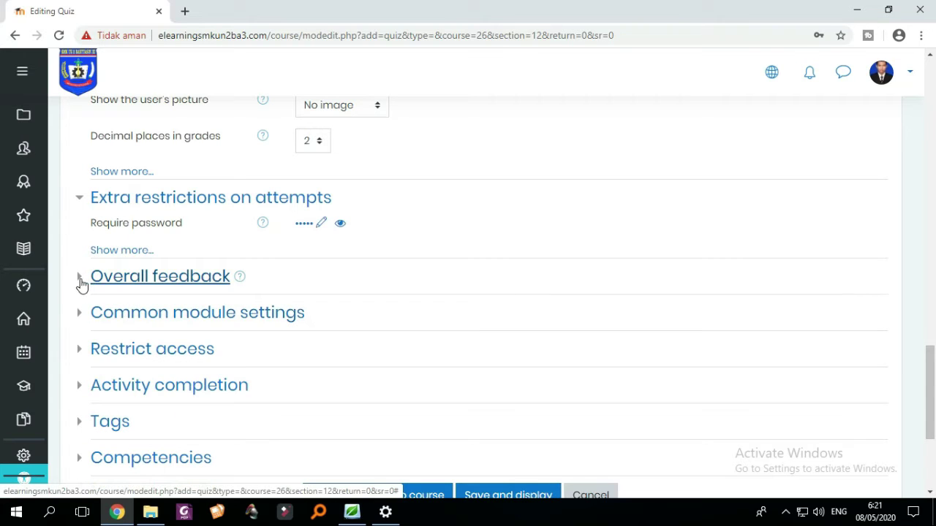
- Expand Overall feedback to reveal the grade boundaries, then place the cursor in Grade to pass
click(80, 284)
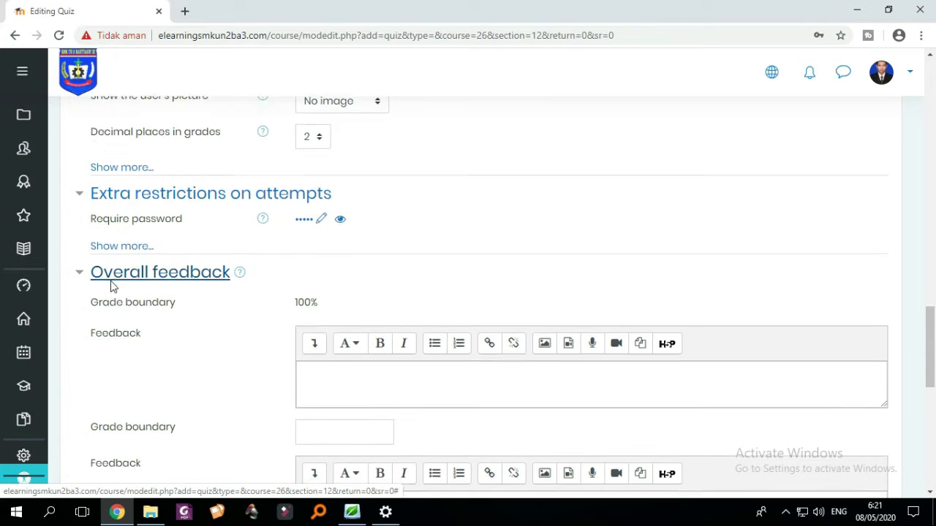
scroll(111, 286, down, 2)
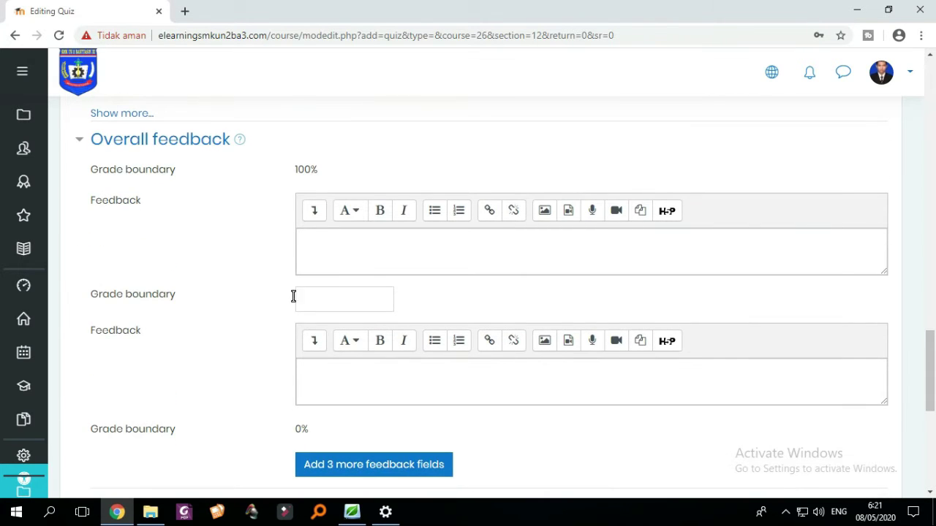
scroll(372, 319, up, 6)
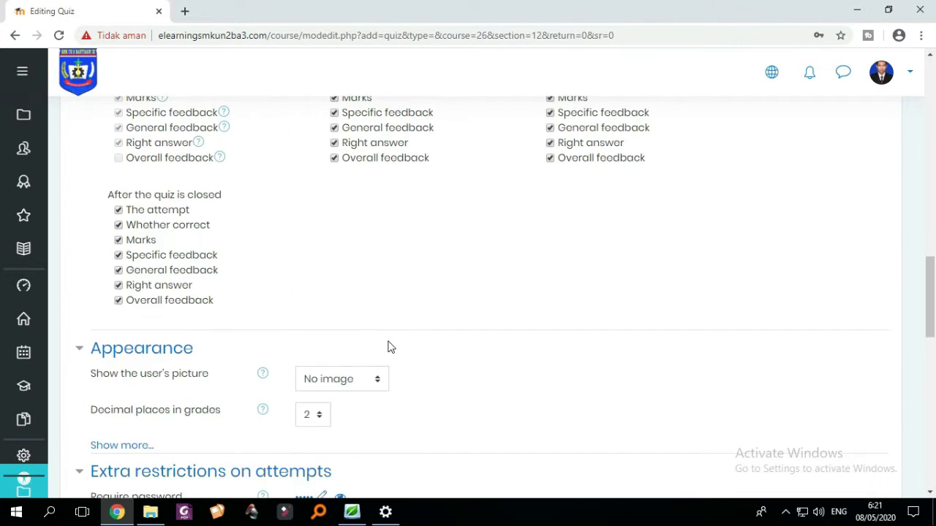
scroll(432, 346, down, 3)
scroll(432, 347, up, 8)
scroll(432, 348, up, 2)
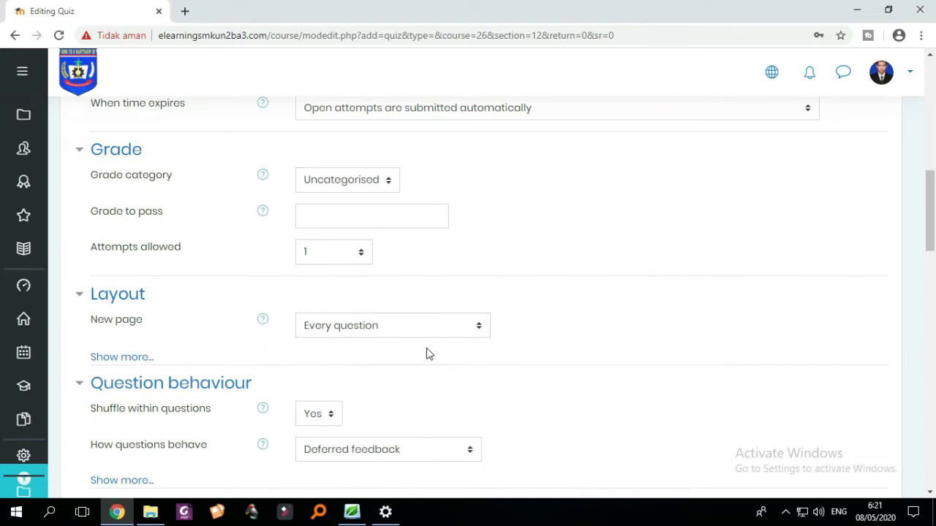
scroll(420, 353, up, 1)
scroll(348, 311, down, 1)
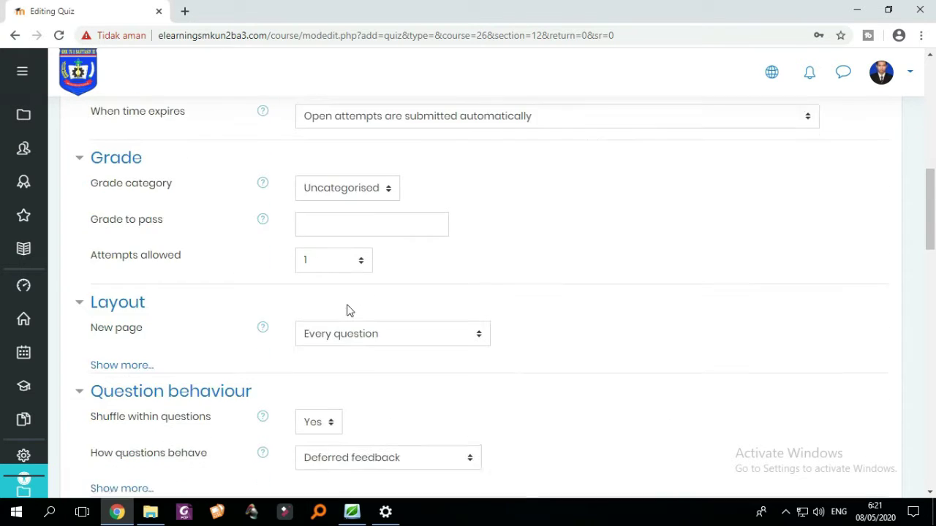
scroll(336, 318, up, 2)
click(328, 345)
scroll(343, 322, down, 1)
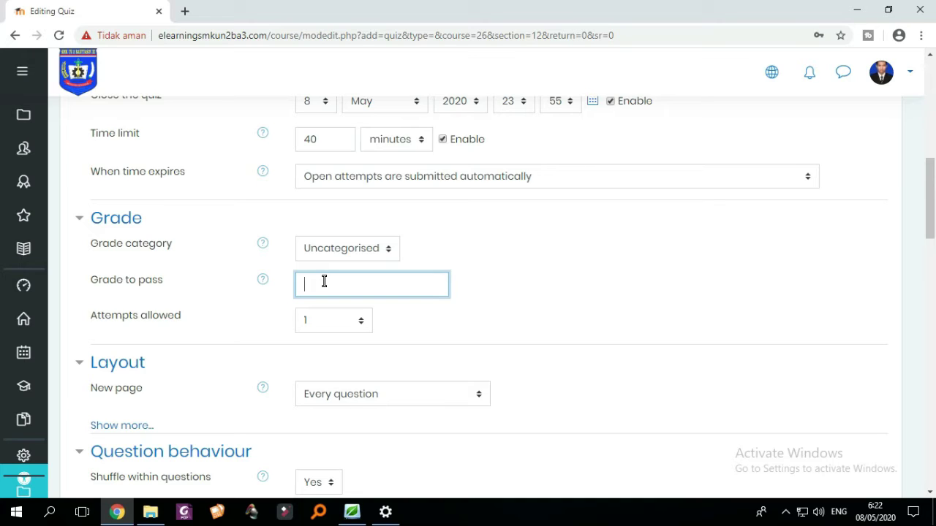
- Enter 70 as the quiz's grade to pass
text(70)
click(448, 258)
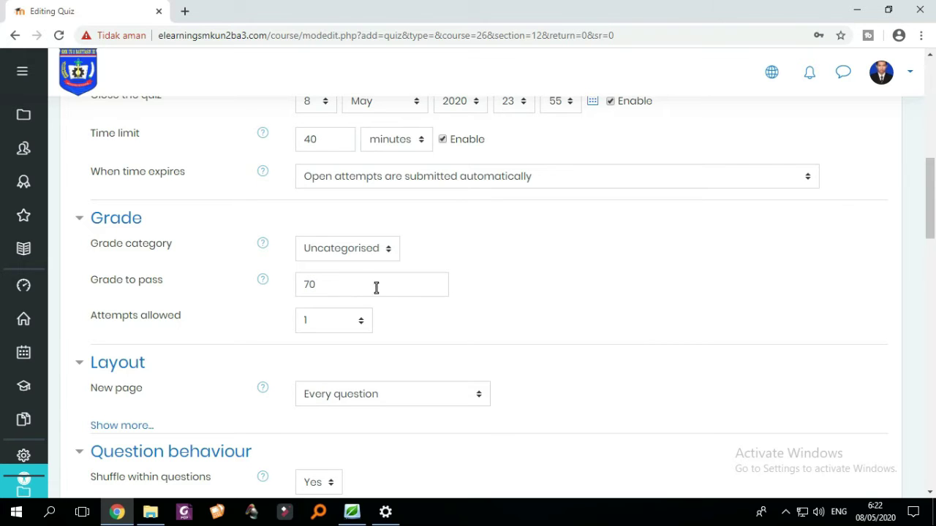
scroll(365, 286, down, 2)
scroll(366, 285, up, 1)
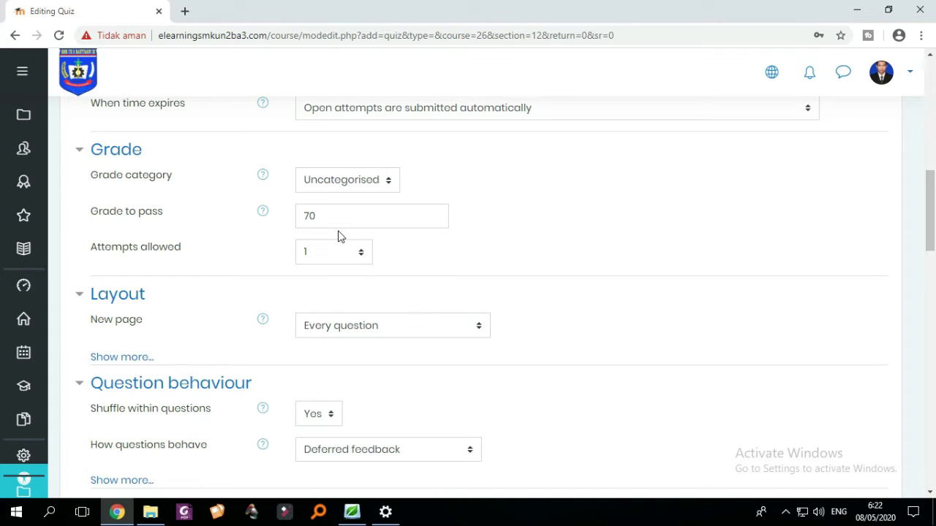
- Write 'Selamat anda telah melampaui KKM' as feedback for the 100% grade band
scroll(338, 236, down, 3)
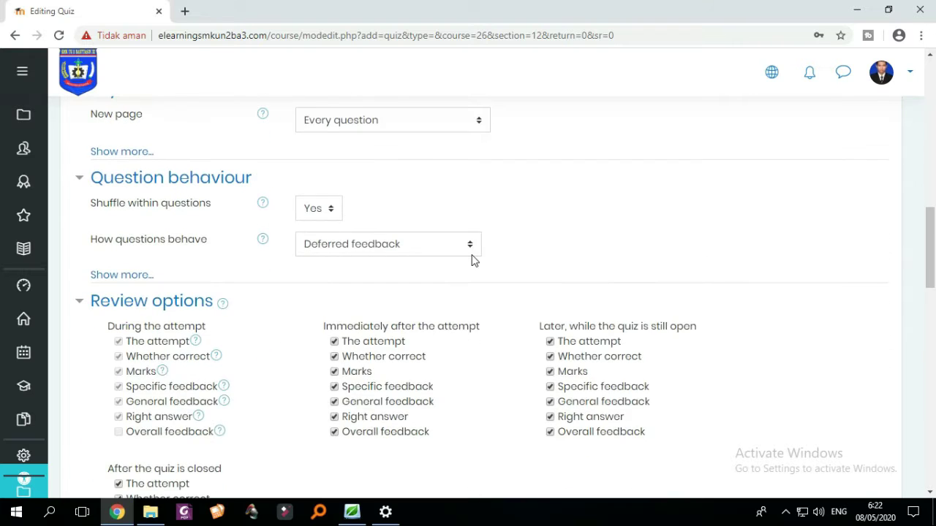
scroll(464, 239, down, 3)
scroll(460, 236, down, 6)
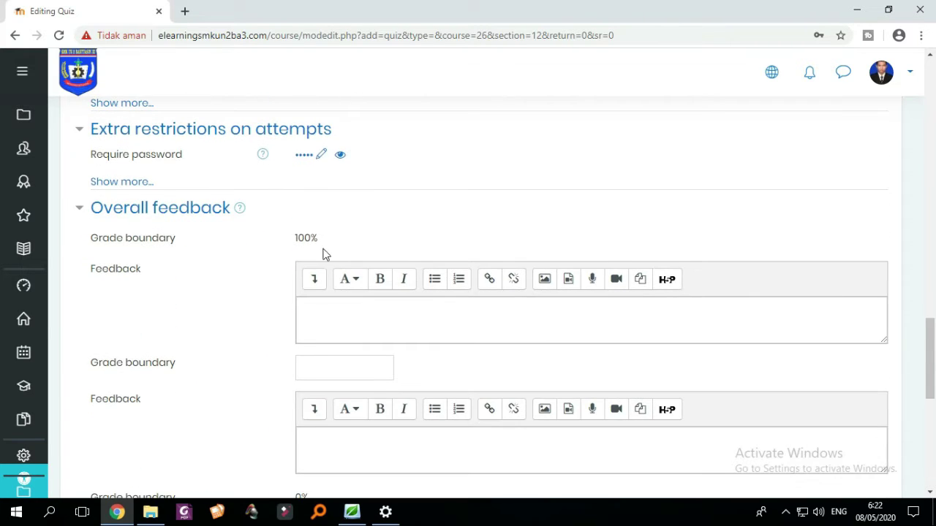
scroll(373, 263, down, 1)
click(367, 241)
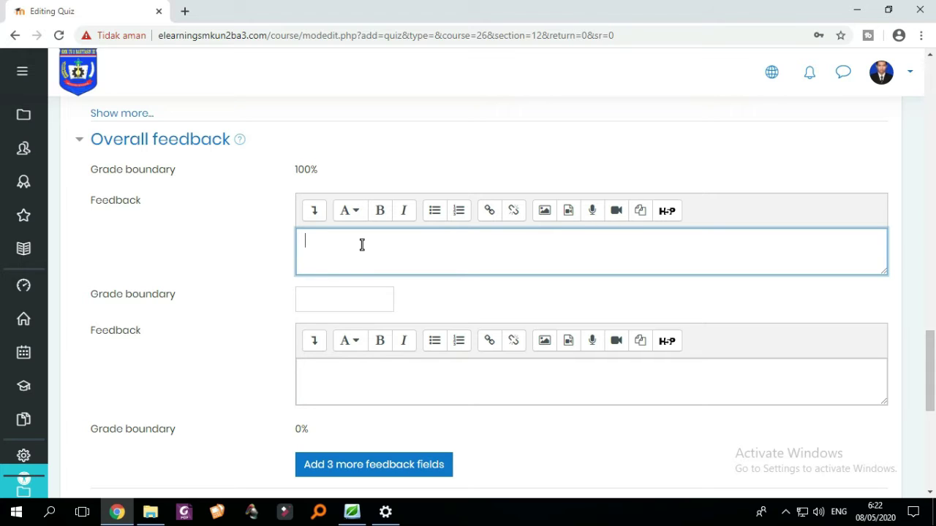
text(Sow)
text(qamat)
key(BackSpace)
key(BackSpace)
key(BackSpace)
key(BackSpace)
text(amat anda)
text( telah )
text(ma)
text(elamp)
text(aui )
text(KKM)
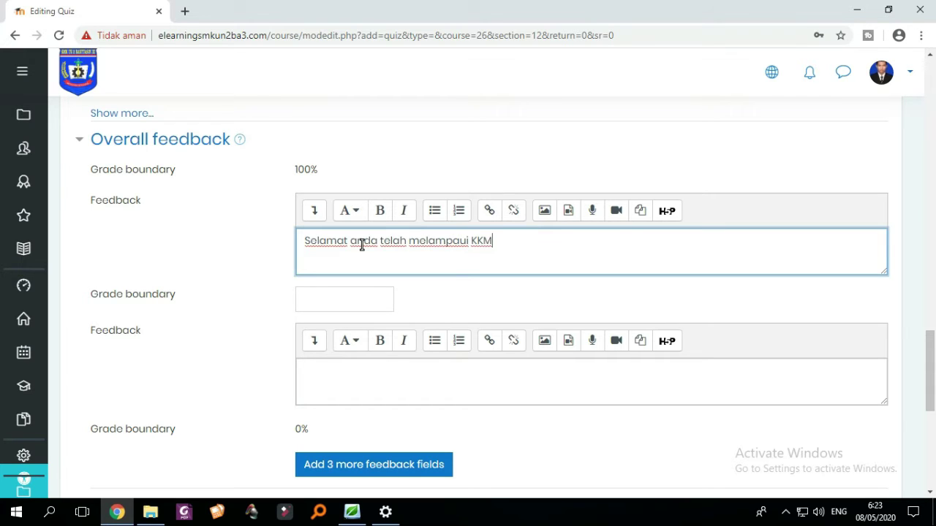
scroll(359, 270, down, 1)
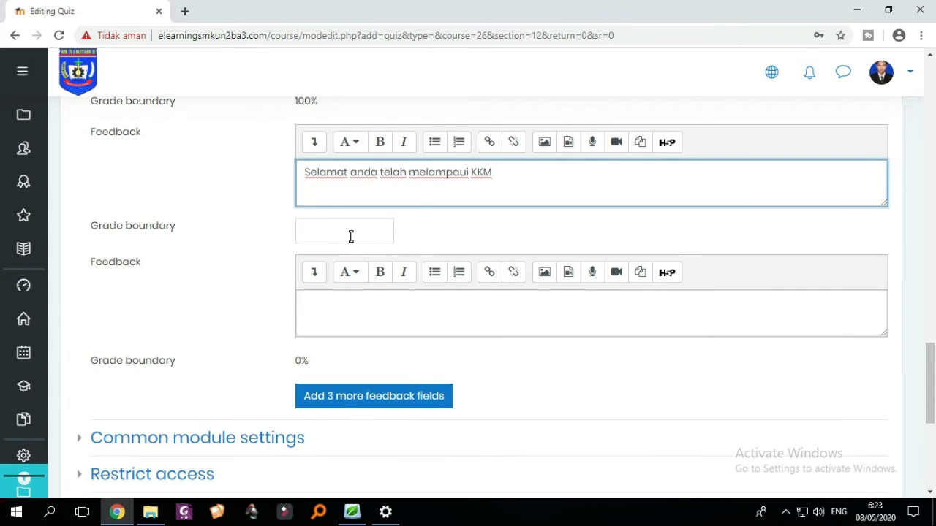
- Set the next overall feedback grade boundary to 70
click(351, 236)
scroll(358, 263, up, 2)
scroll(353, 353, down, 1)
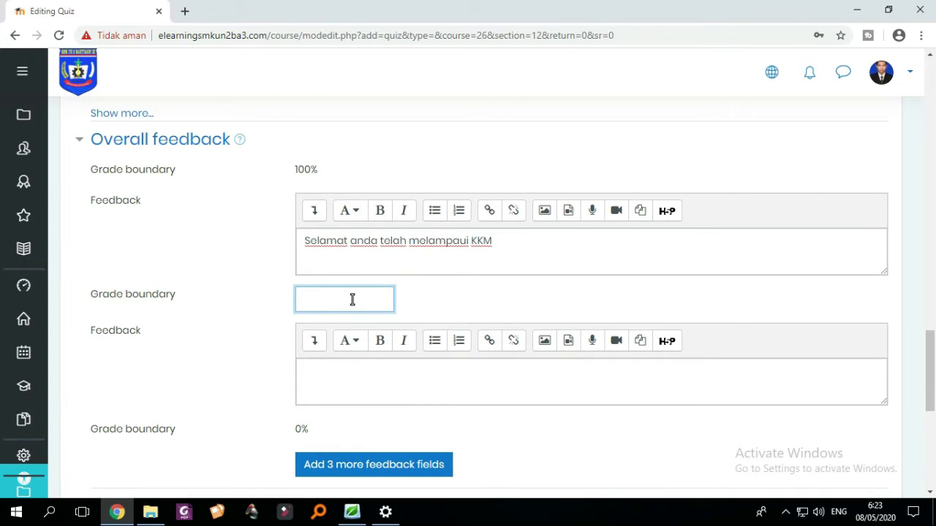
text(70)
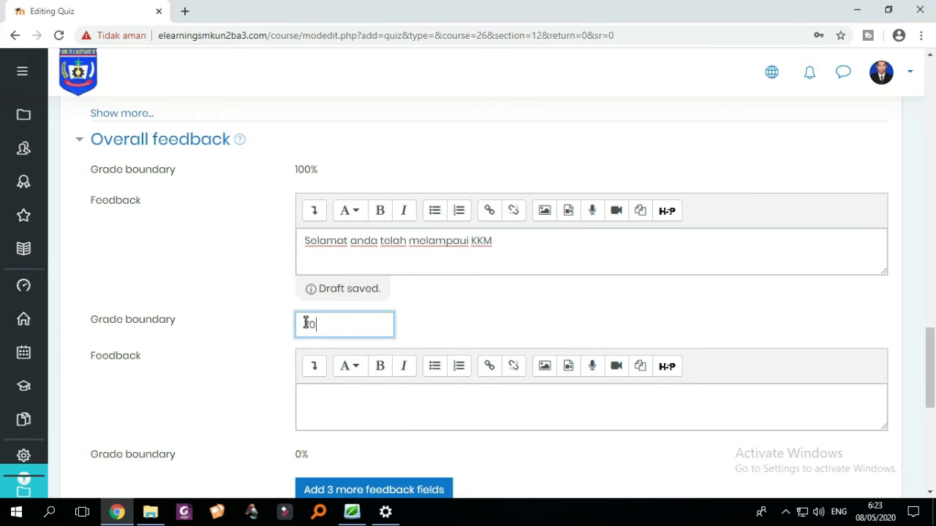
scroll(340, 324, down, 1)
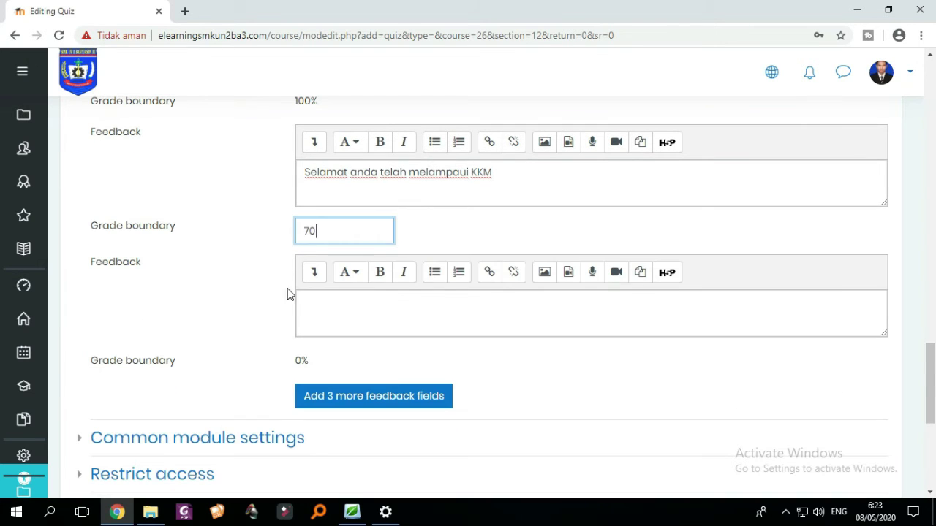
- Write 'Maaf Anda belum melampaui KKM, Anda harus Mengikuti Ujian remidial' as the lower-band feedback
click(344, 320)
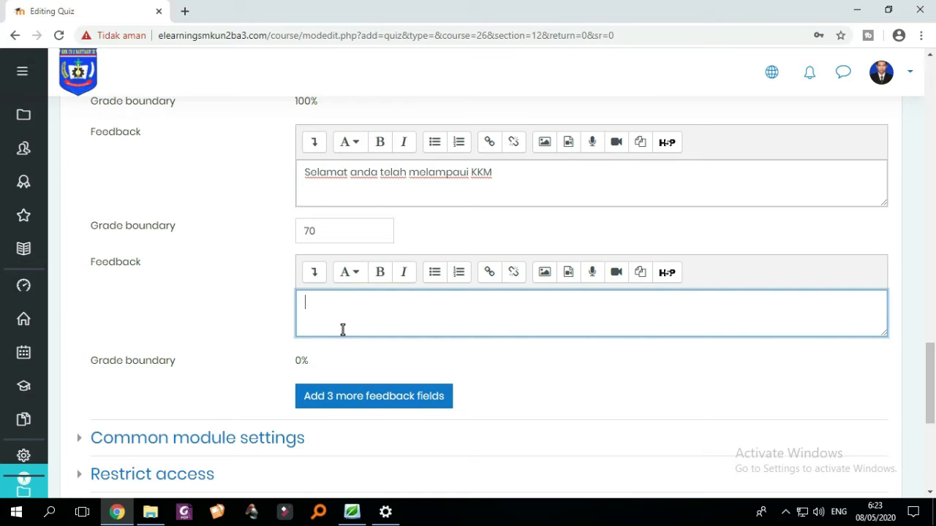
scroll(345, 330, down, 1)
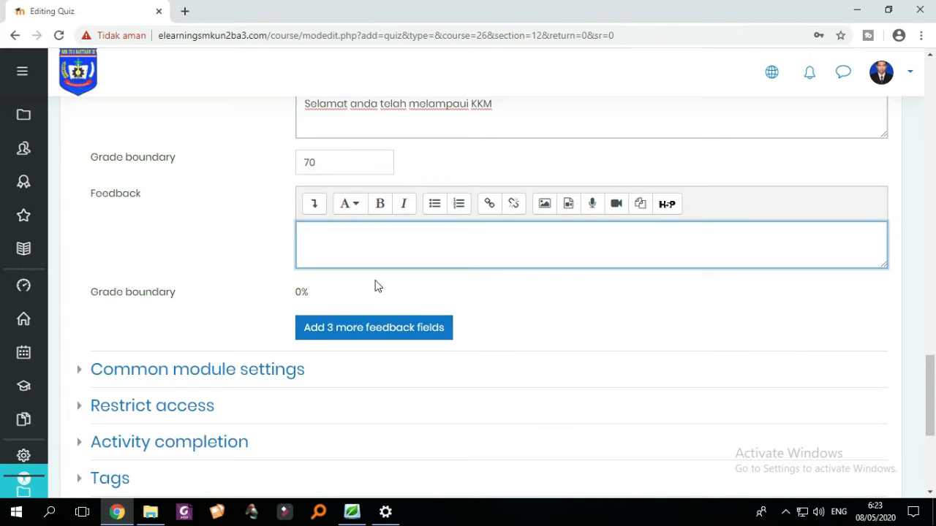
scroll(383, 282, up, 2)
scroll(402, 307, down, 2)
scroll(394, 313, up, 1)
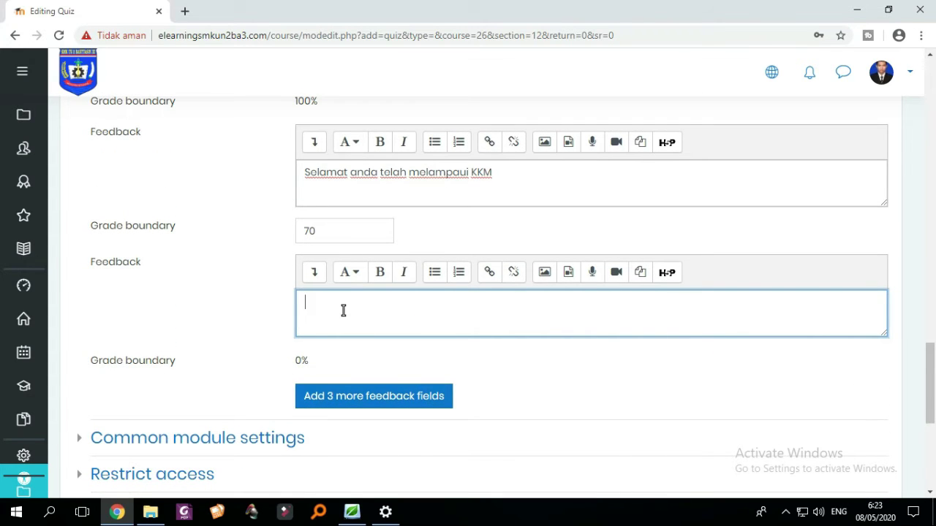
text(Maa)
text(f Anda belum mo)
text(lampaui KKm)
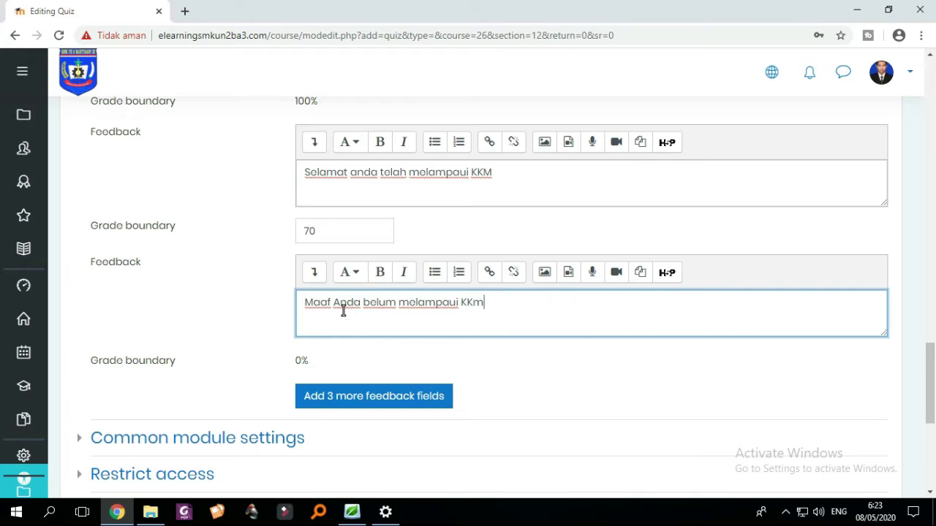
text(M. )
text(A)
text(nda har)
text(us )
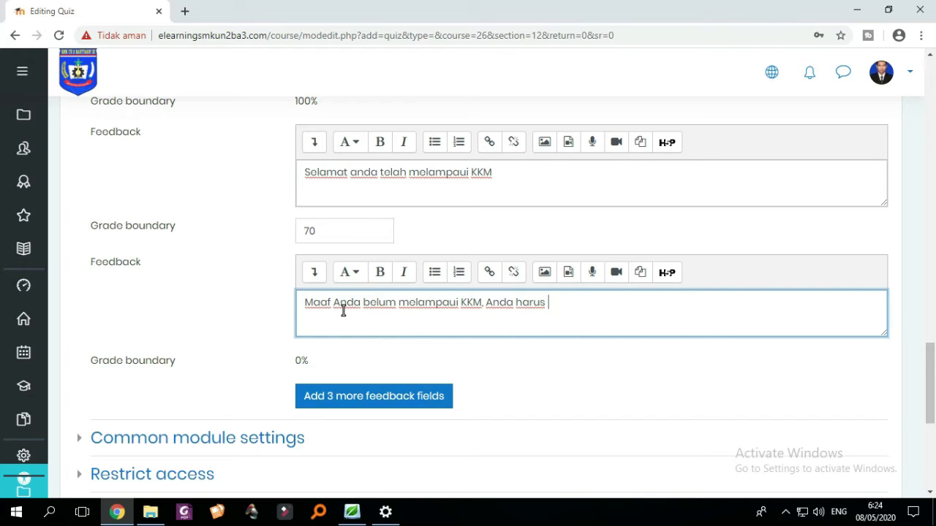
text(Mengikuti )
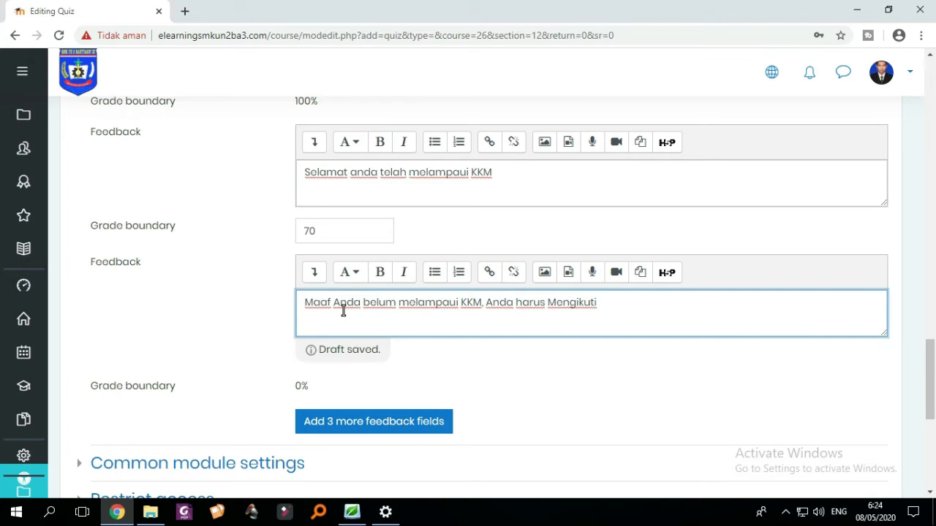
text(Ujian r)
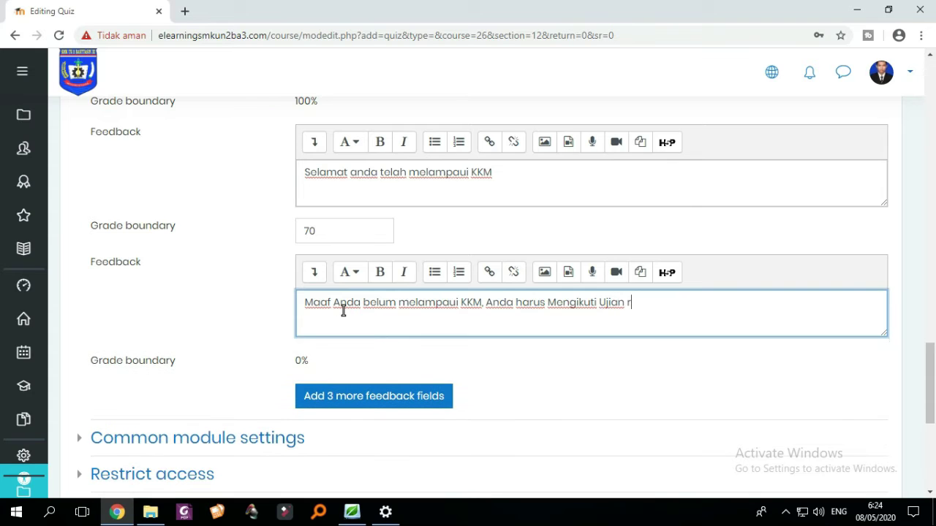
text(emidial)
- Expand Common module settings and Restrict access, which lists no restrictions yet
scroll(401, 319, down, 1)
scroll(401, 314, up, 1)
scroll(533, 285, up, 1)
scroll(505, 286, down, 3)
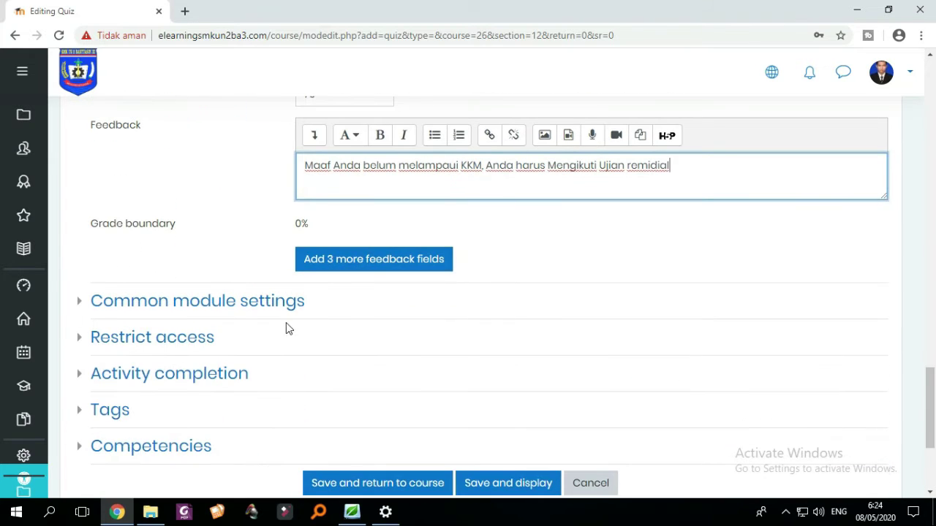
click(81, 304)
scroll(163, 309, down, 2)
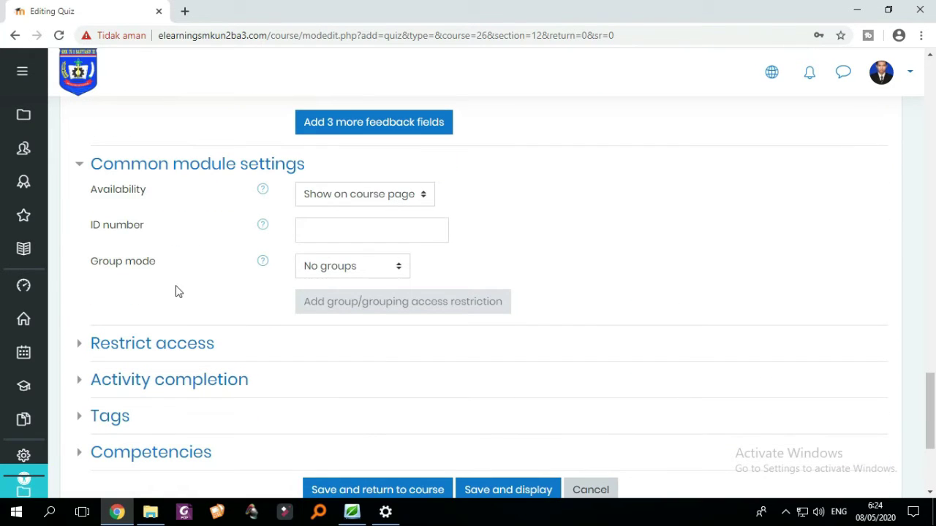
scroll(117, 222, down, 1)
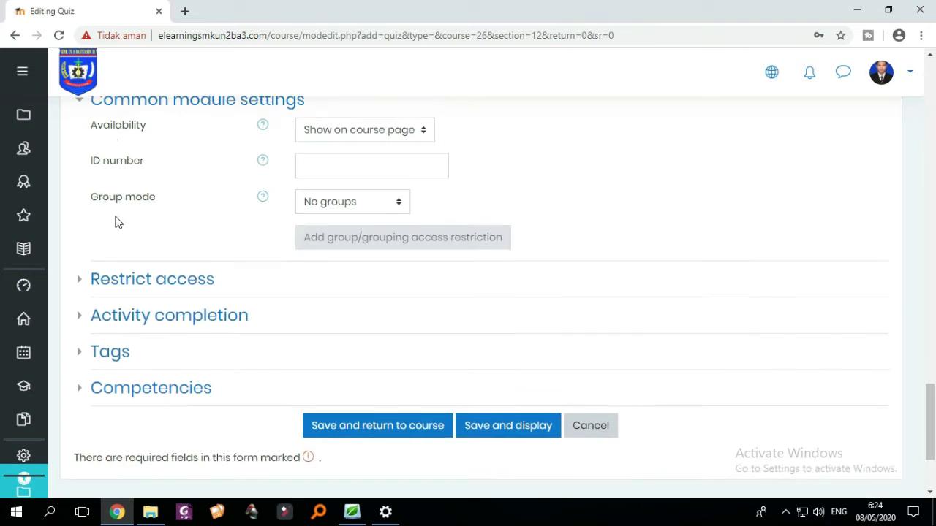
click(80, 280)
scroll(102, 278, down, 2)
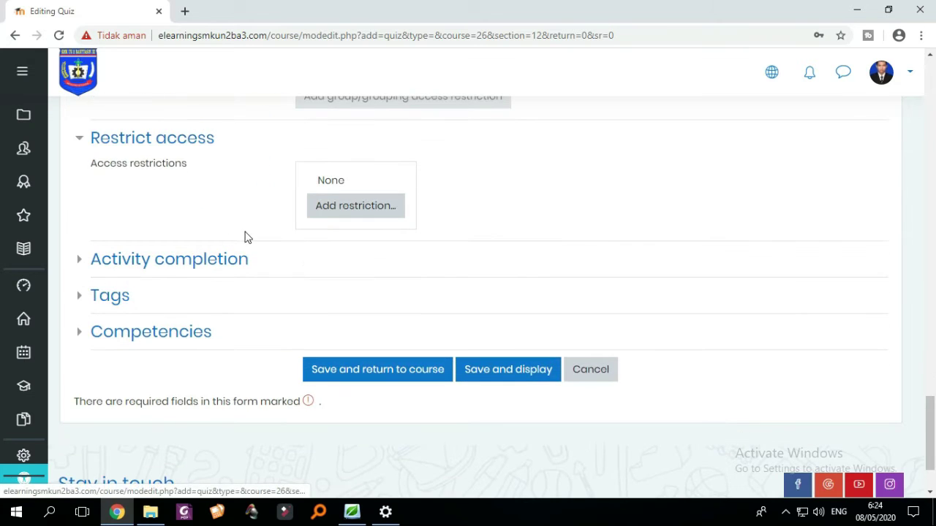
scroll(245, 241, up, 2)
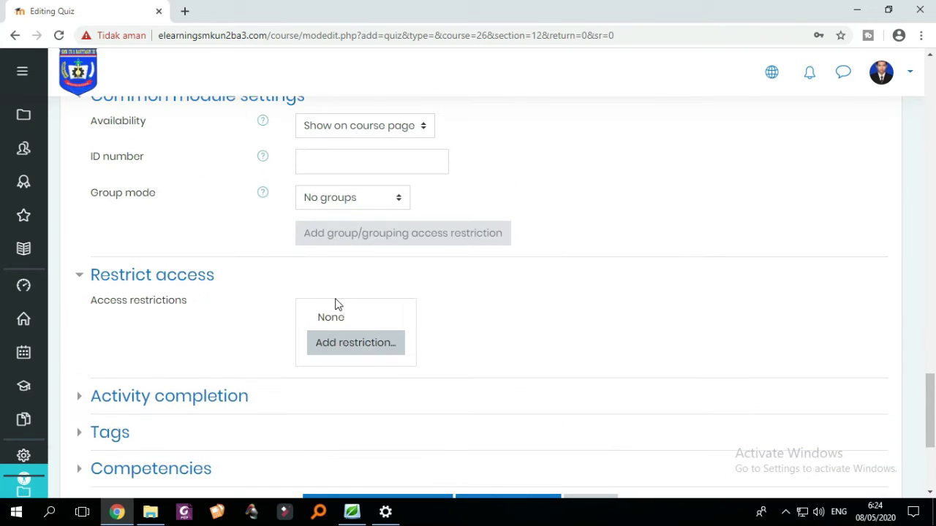
scroll(429, 315, down, 1)
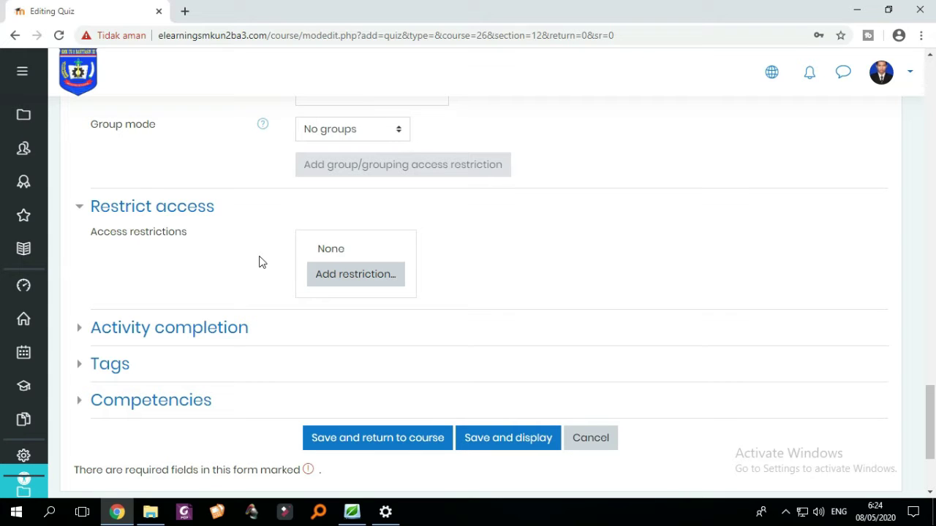
- Add an Activity completion restriction requiring DAFTAR HADIR KLIK DISINI to be marked complete
click(355, 276)
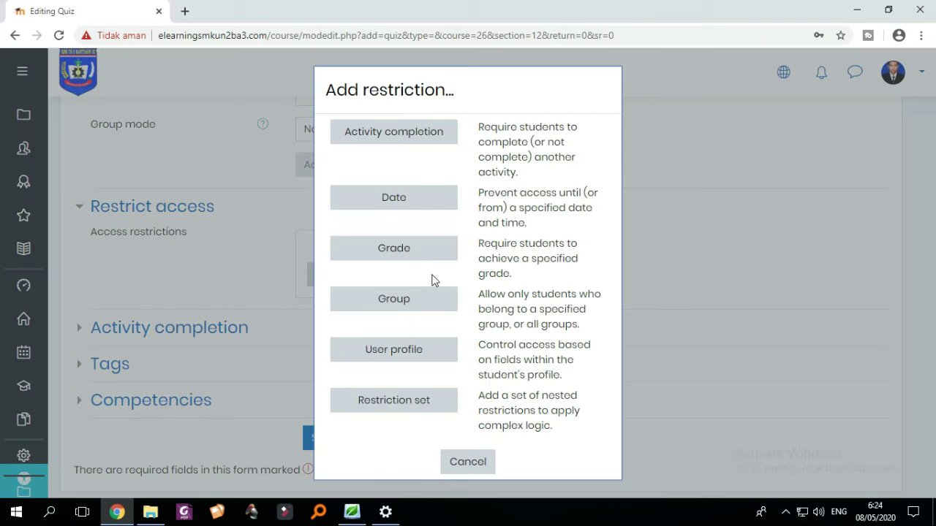
click(426, 146)
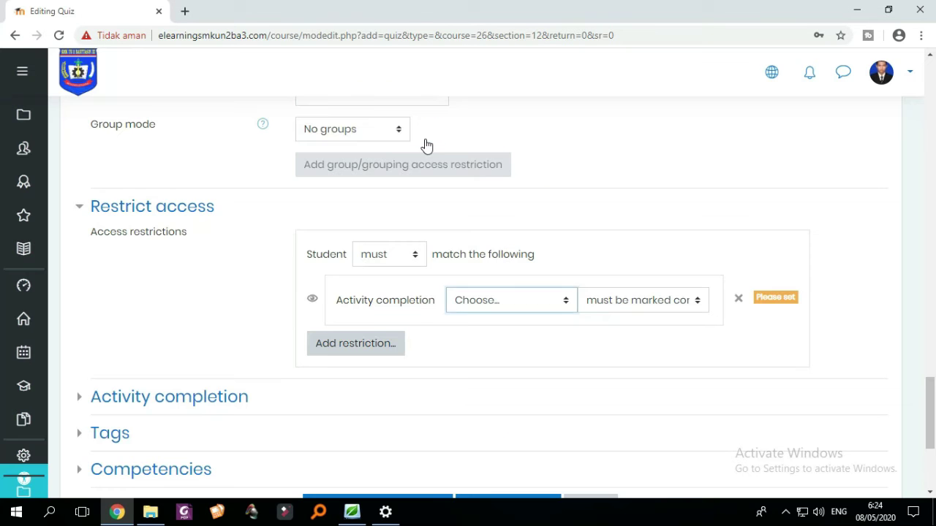
scroll(529, 281, down, 1)
click(537, 234)
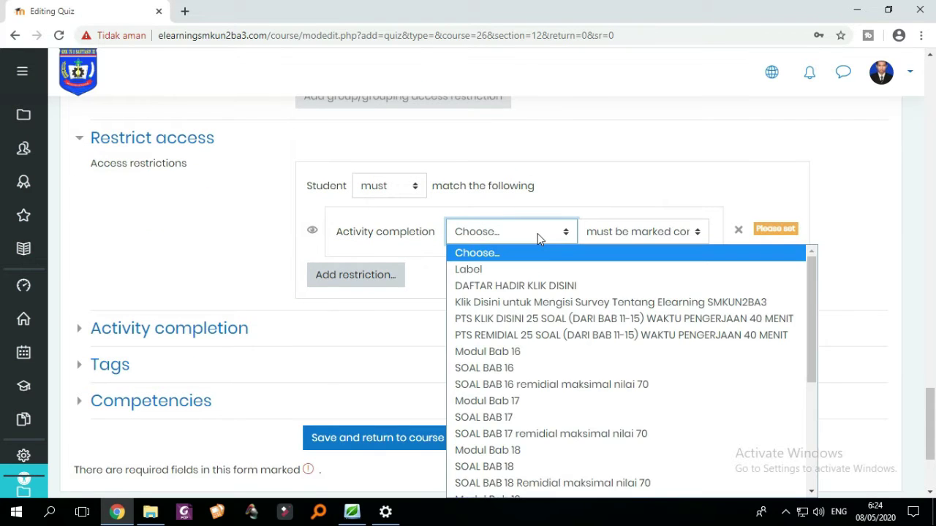
click(557, 287)
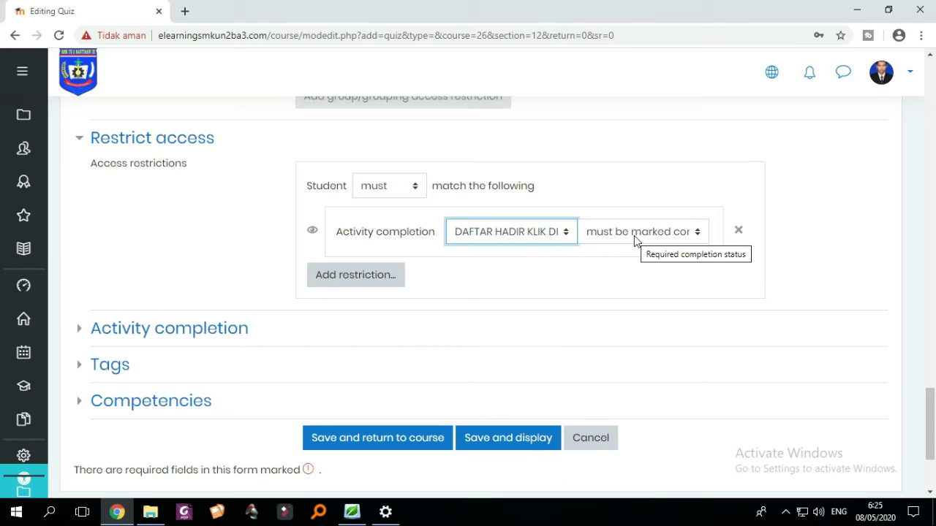
click(524, 236)
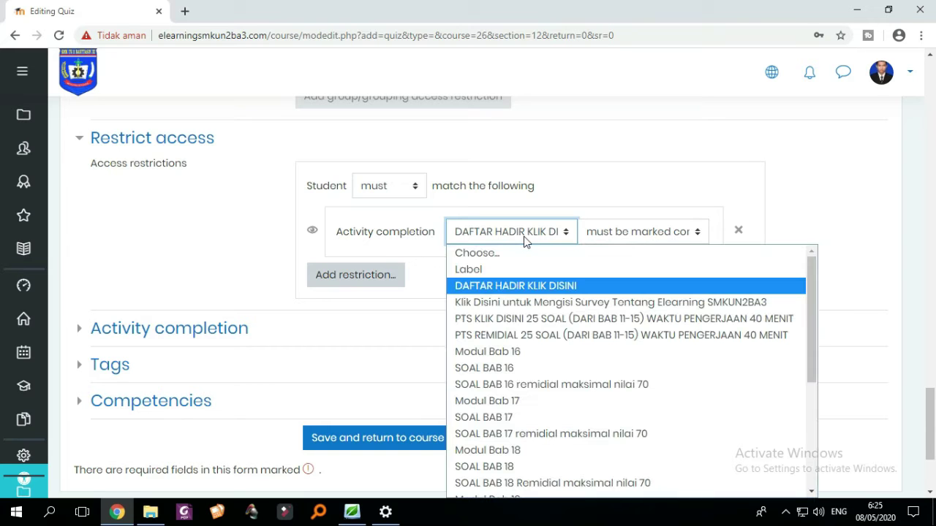
click(523, 287)
click(628, 241)
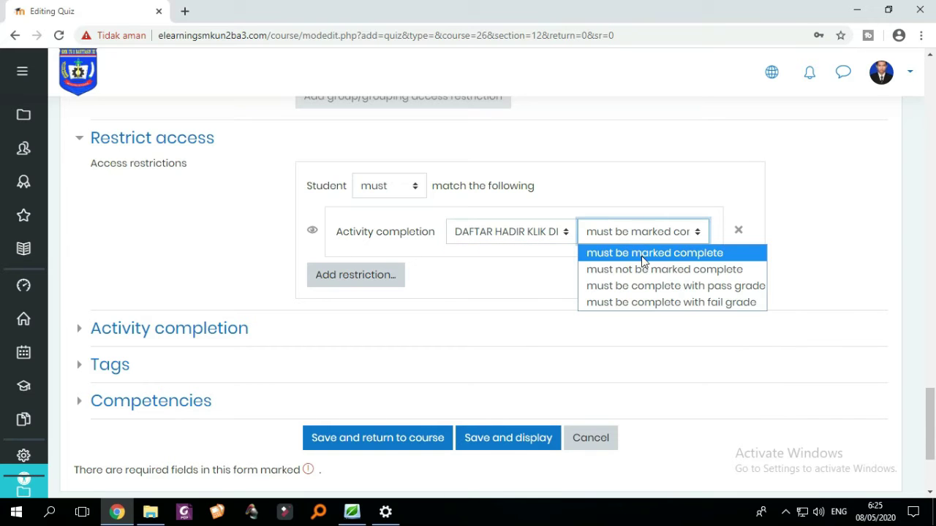
click(518, 233)
click(516, 286)
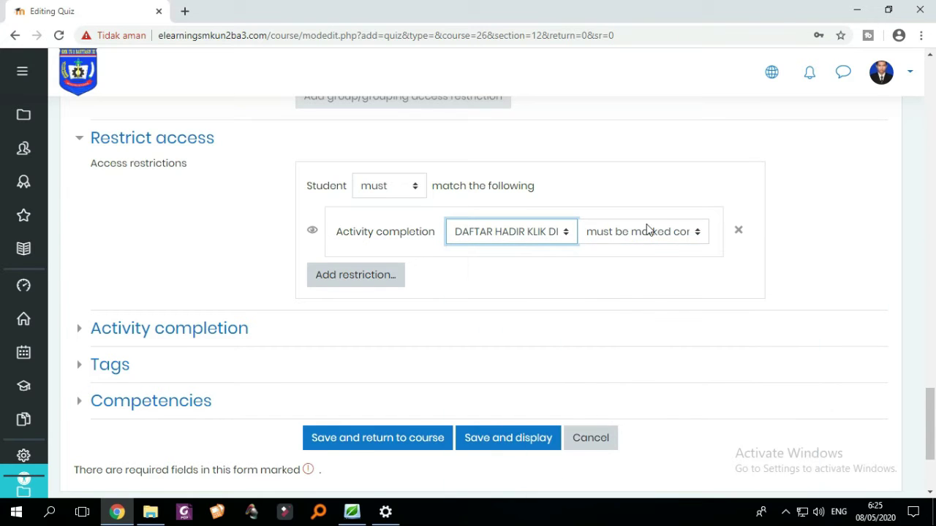
click(648, 231)
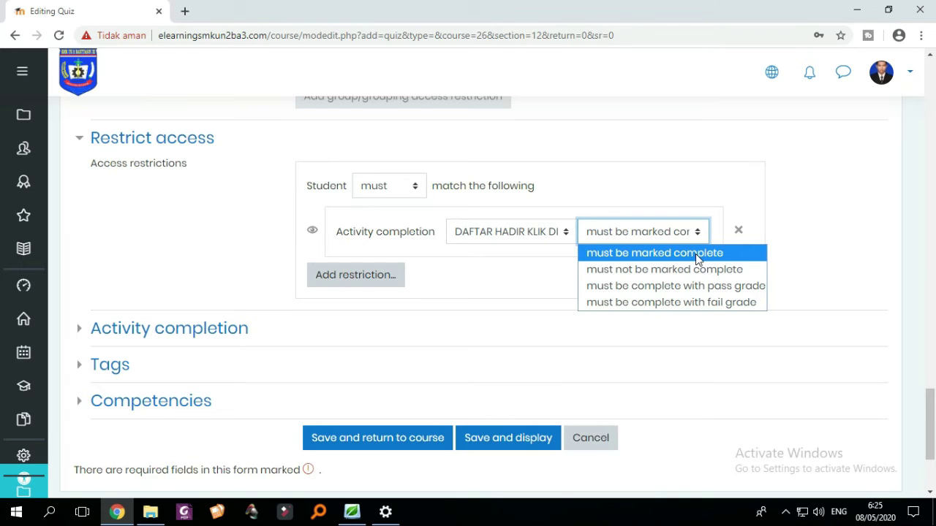
click(696, 254)
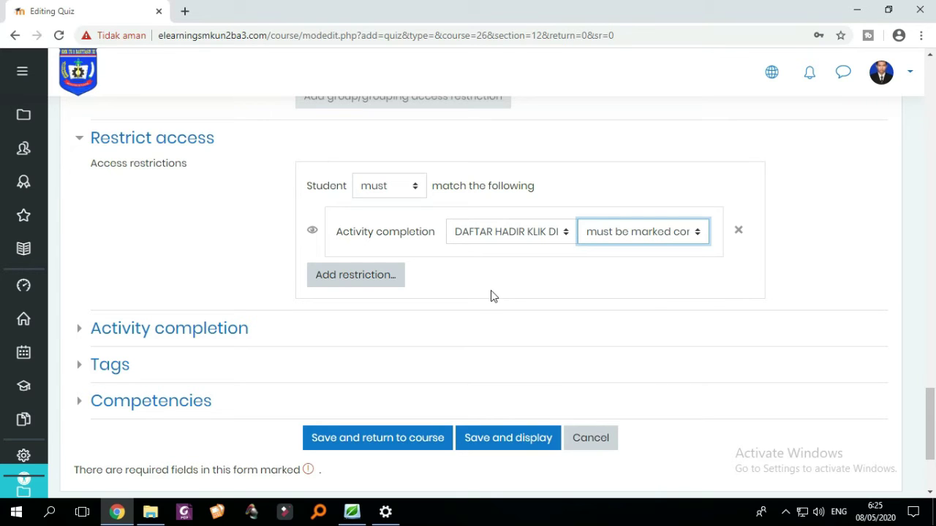
scroll(490, 293, down, 2)
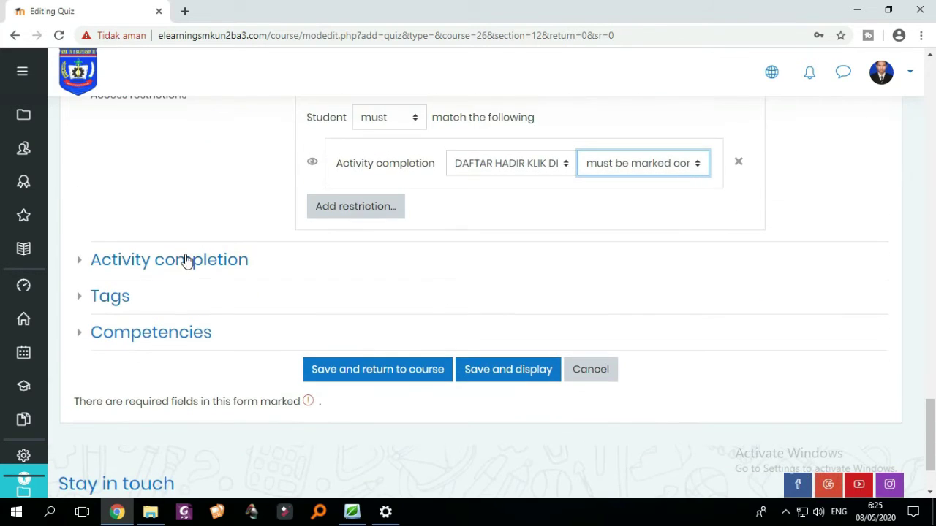
- Set completion tracking to automatic, requiring students to view the quiz and receive a grade
scroll(625, 264, up, 2)
scroll(507, 280, down, 1)
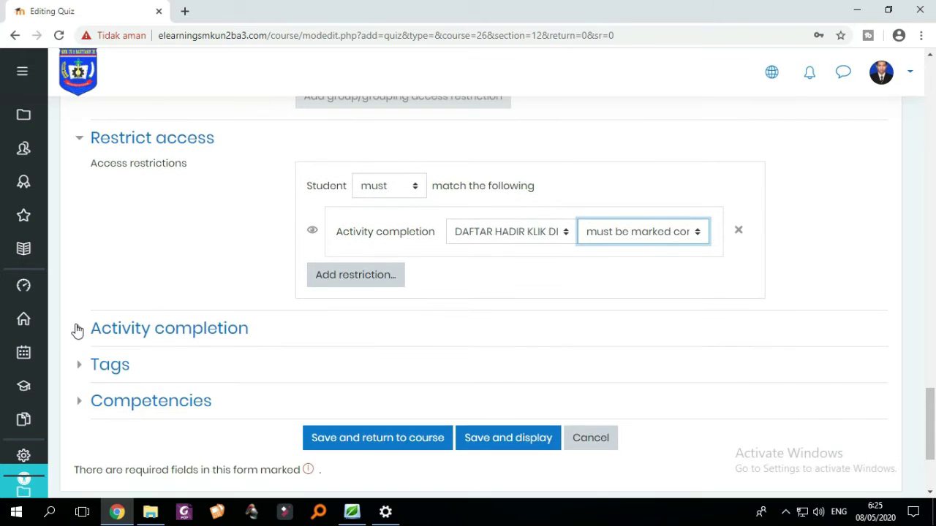
click(79, 331)
scroll(135, 310, down, 1)
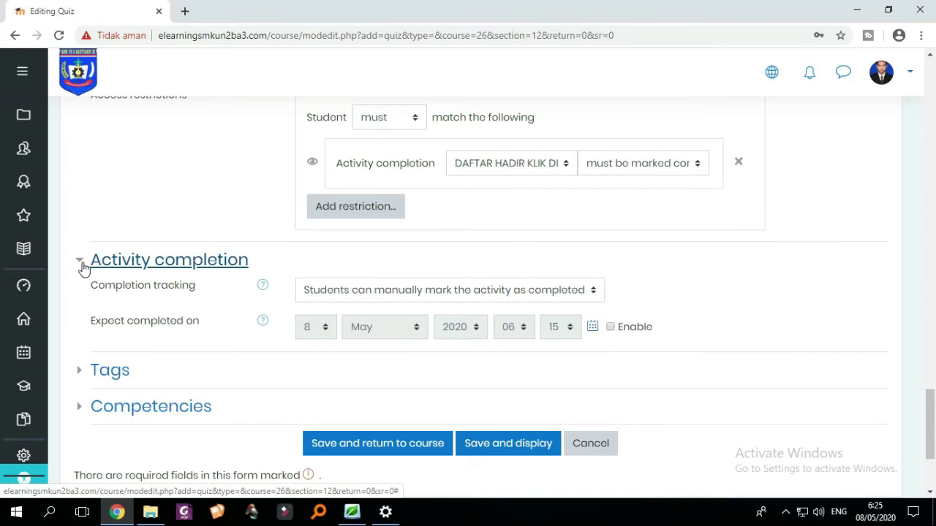
scroll(83, 267, down, 1)
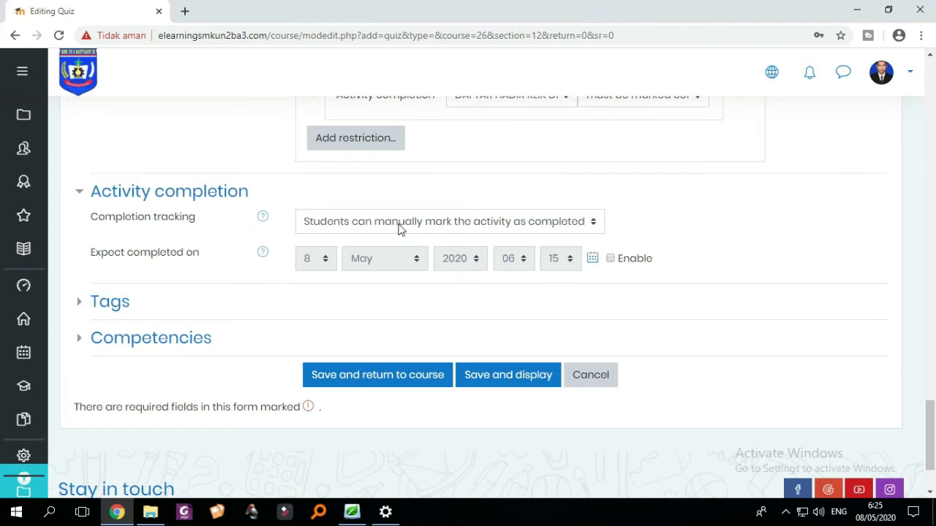
click(448, 223)
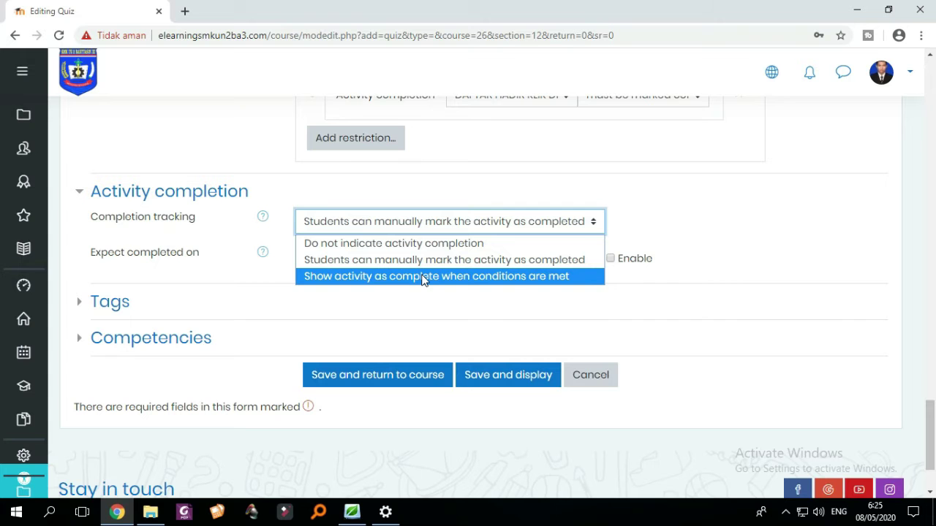
click(423, 277)
scroll(423, 280, down, 1)
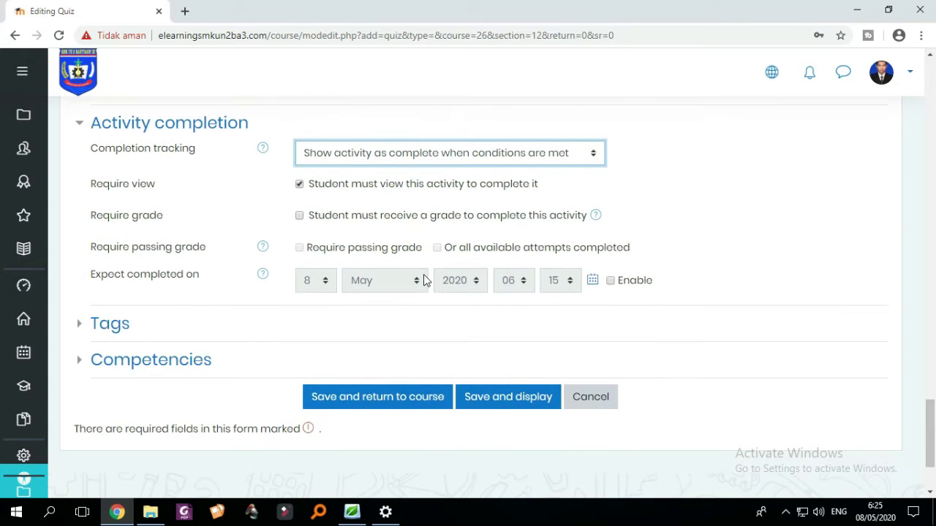
scroll(399, 277, up, 2)
scroll(383, 280, down, 1)
scroll(383, 276, down, 1)
click(300, 217)
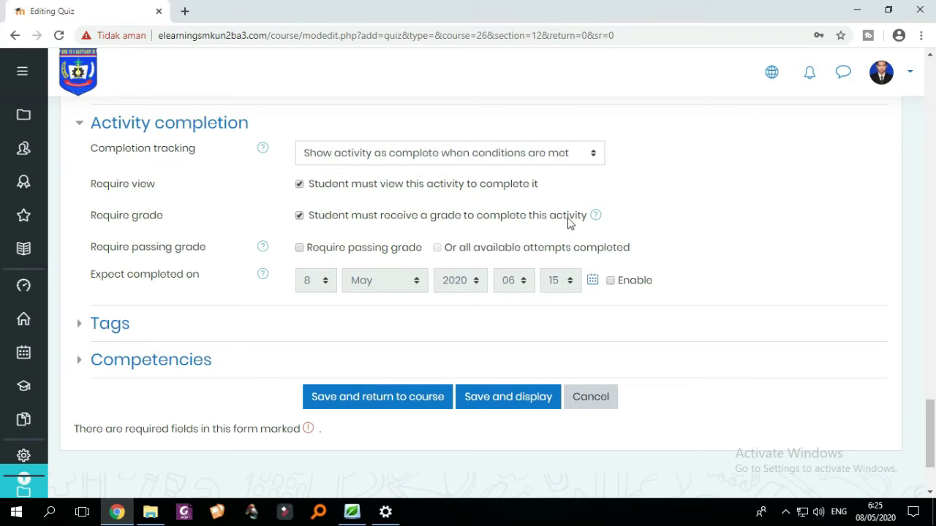
- Expand the Tags and Competencies sections, leaving both empty
scroll(537, 241, up, 1)
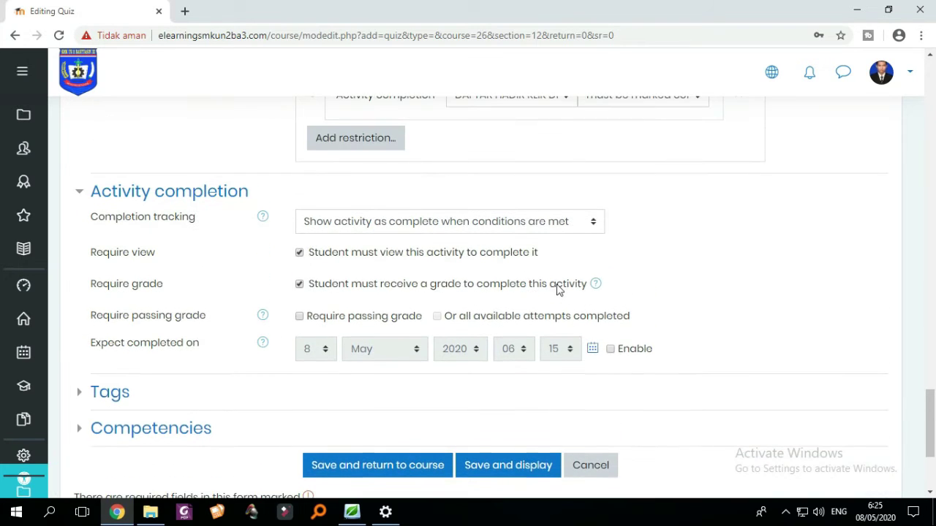
scroll(560, 292, down, 1)
scroll(123, 312, down, 1)
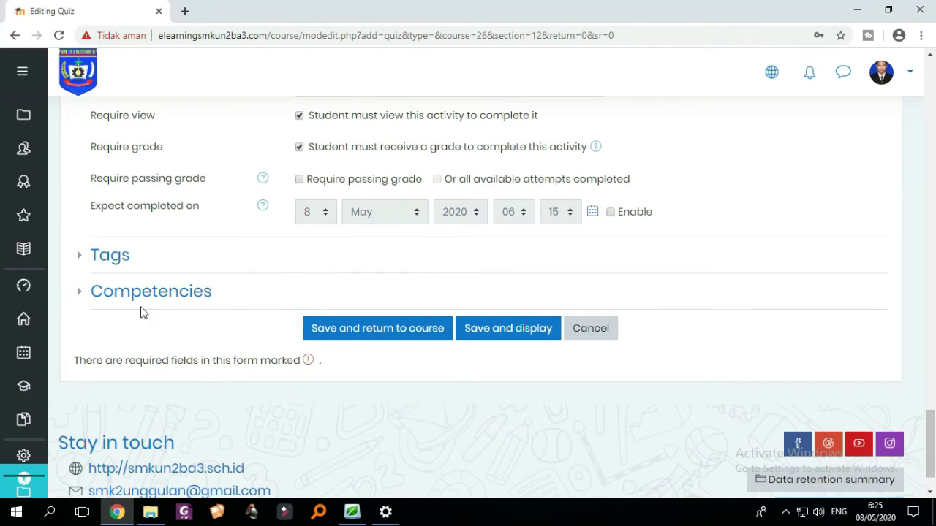
click(80, 256)
scroll(261, 264, down, 2)
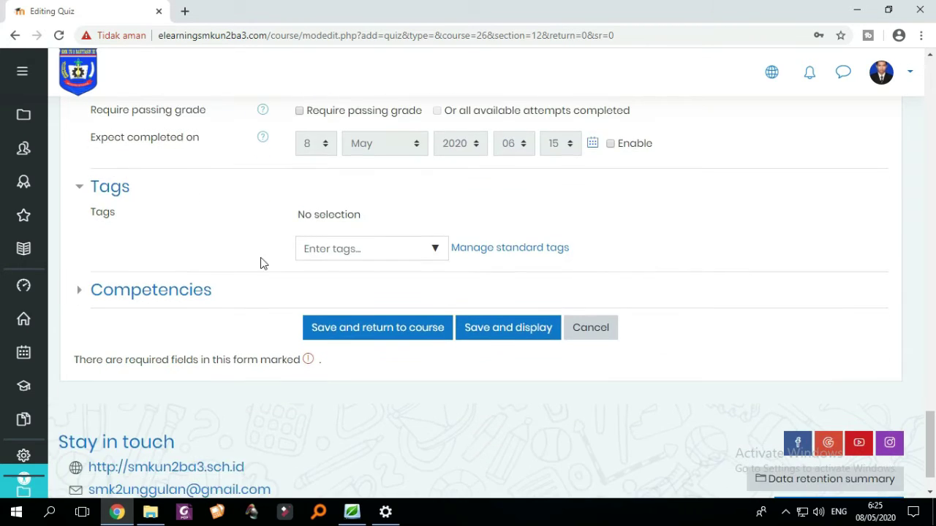
click(82, 241)
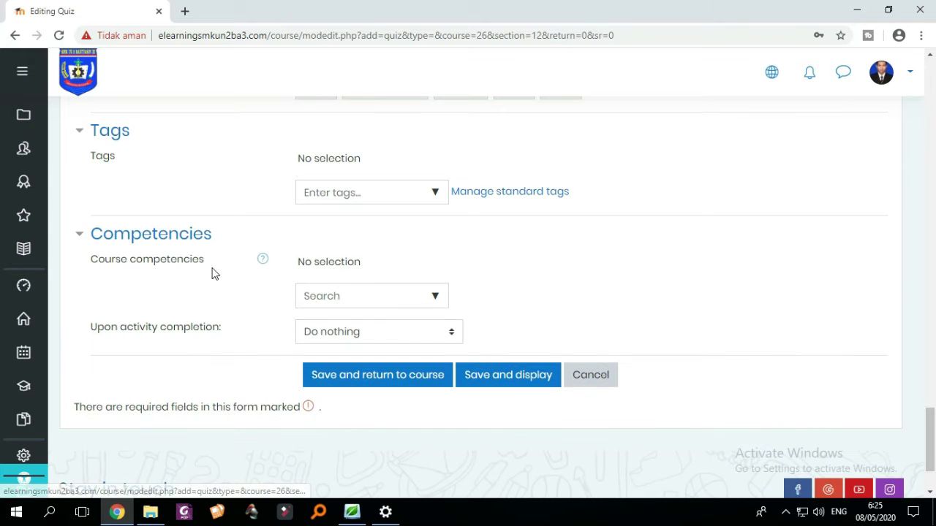
scroll(512, 351, down, 2)
scroll(552, 362, up, 6)
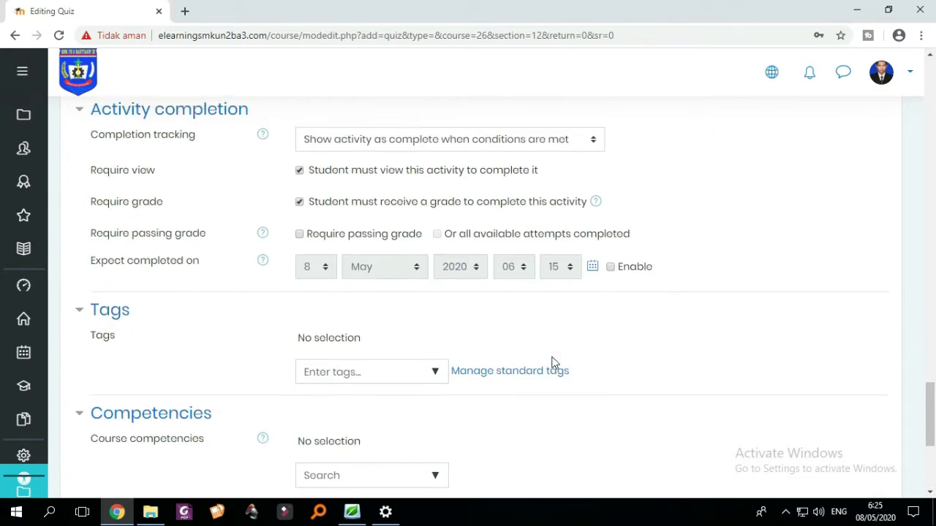
- Save the quiz settings and display the Ulangan Harian 3 page
scroll(600, 353, up, 6)
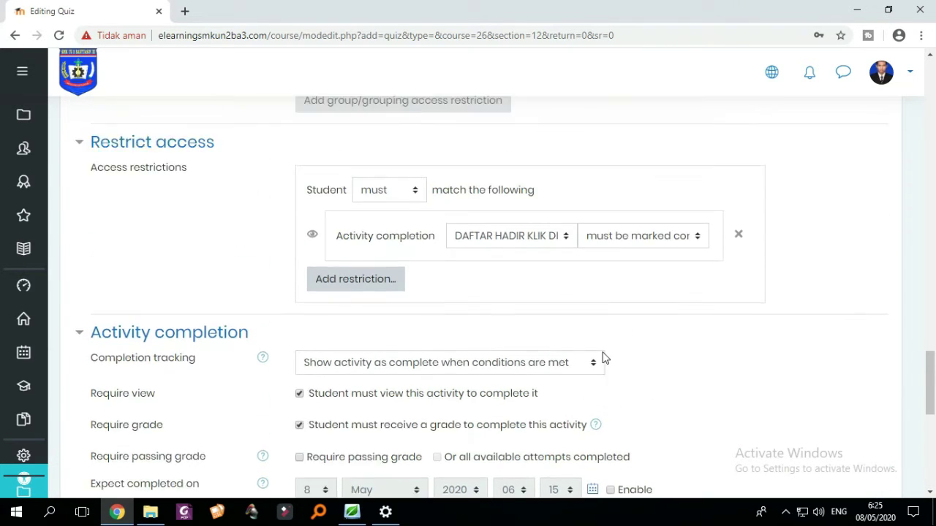
scroll(604, 358, up, 4)
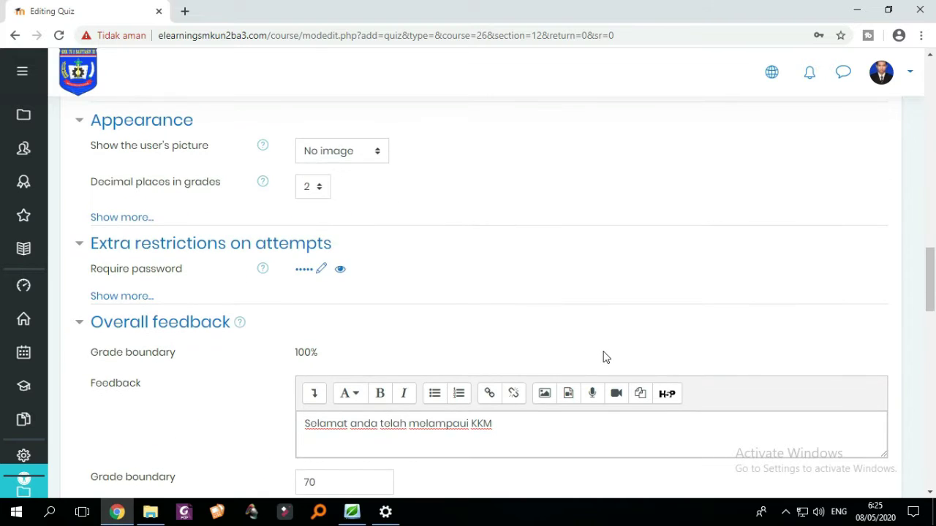
scroll(604, 358, down, 10)
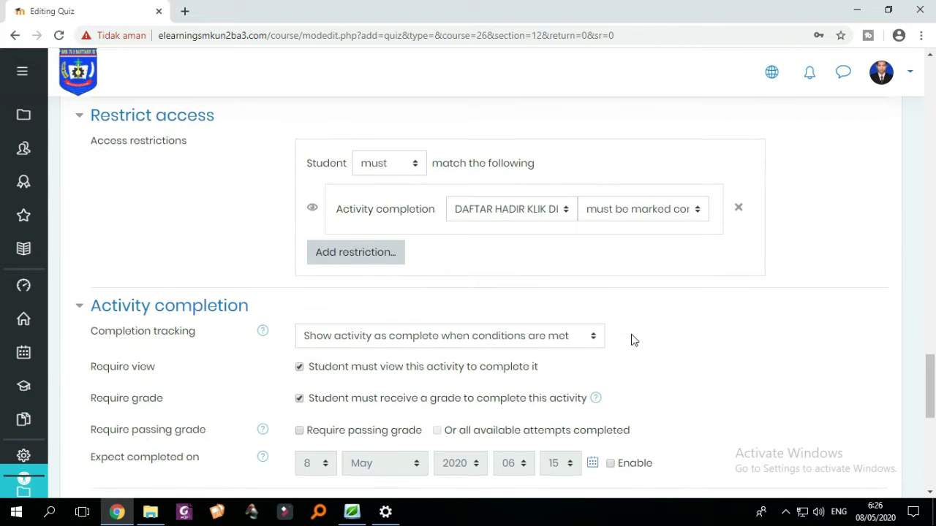
scroll(633, 340, down, 1)
scroll(633, 340, down, 2)
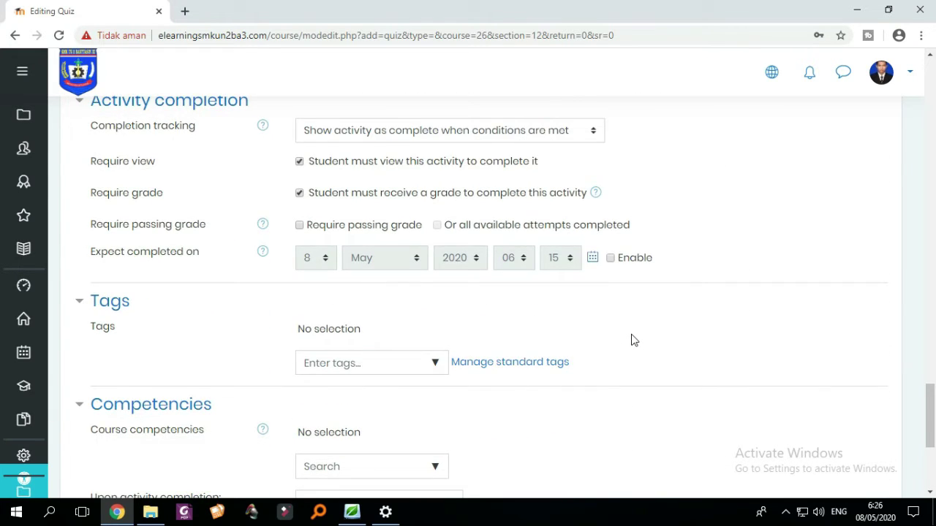
scroll(633, 340, down, 4)
scroll(475, 368, up, 1)
scroll(485, 374, down, 1)
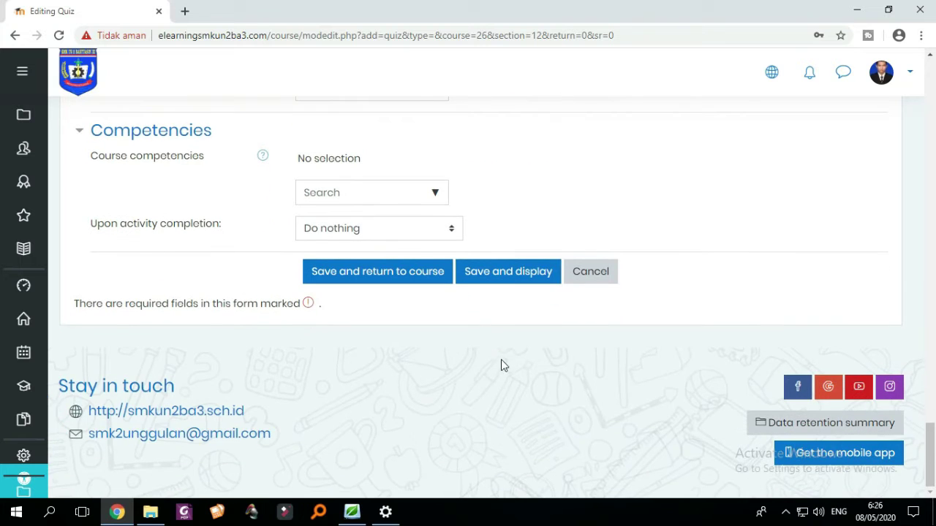
click(516, 279)
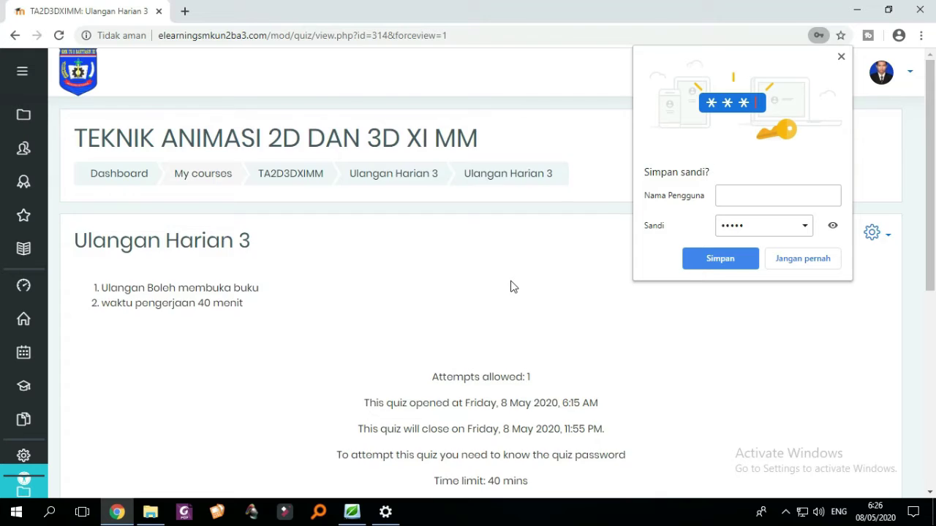
scroll(512, 286, down, 4)
scroll(575, 286, up, 2)
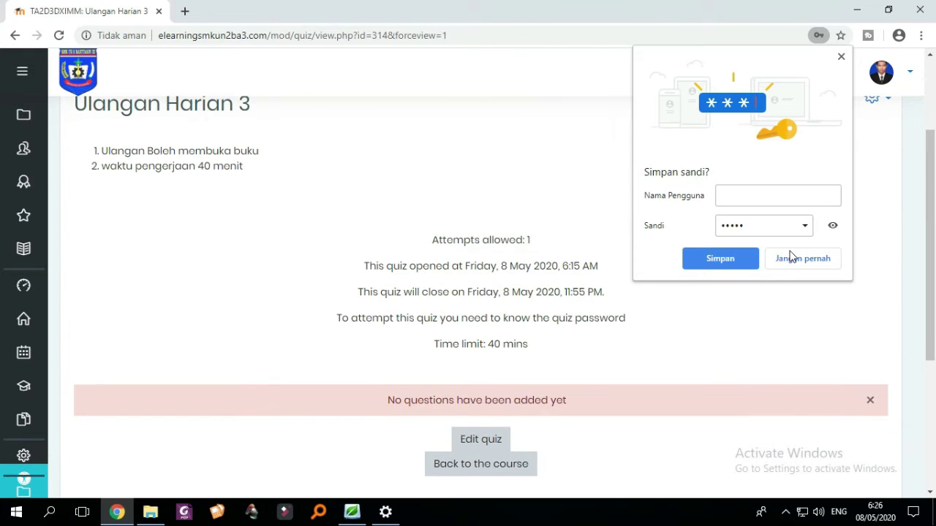
scroll(767, 292, down, 1)
- Decline the browser's save-password prompt and open the quiz for editing
click(799, 261)
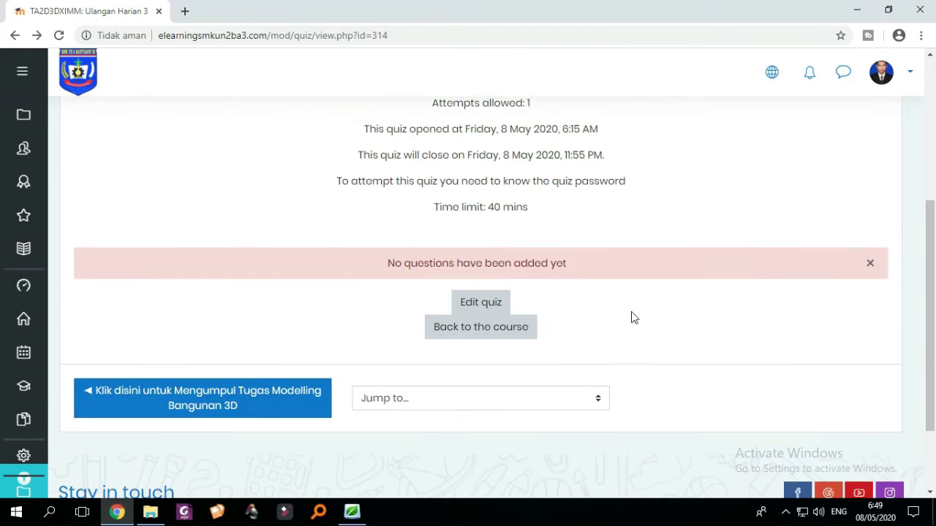
scroll(374, 280, up, 2)
scroll(411, 296, down, 1)
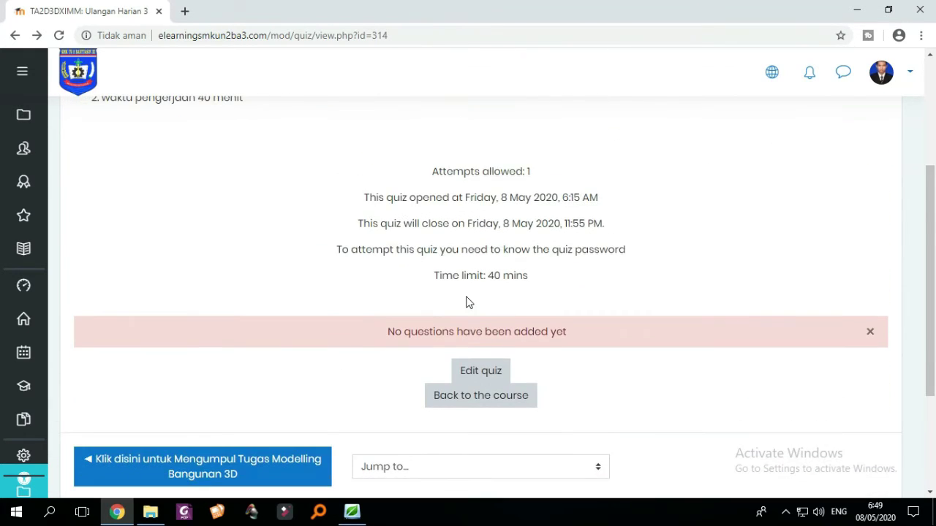
scroll(469, 303, down, 2)
click(490, 240)
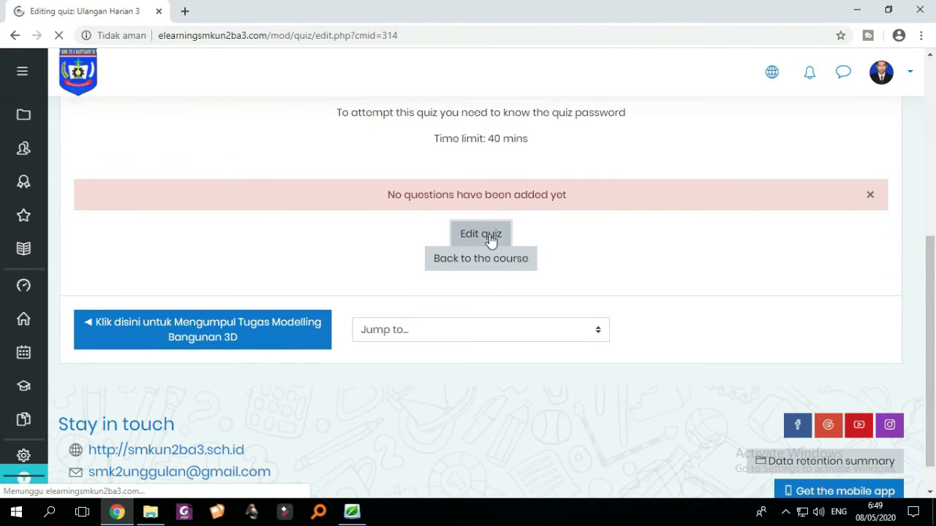
- Open the question bank picker from the Add menu to add existing questions
scroll(571, 303, down, 3)
scroll(571, 303, up, 2)
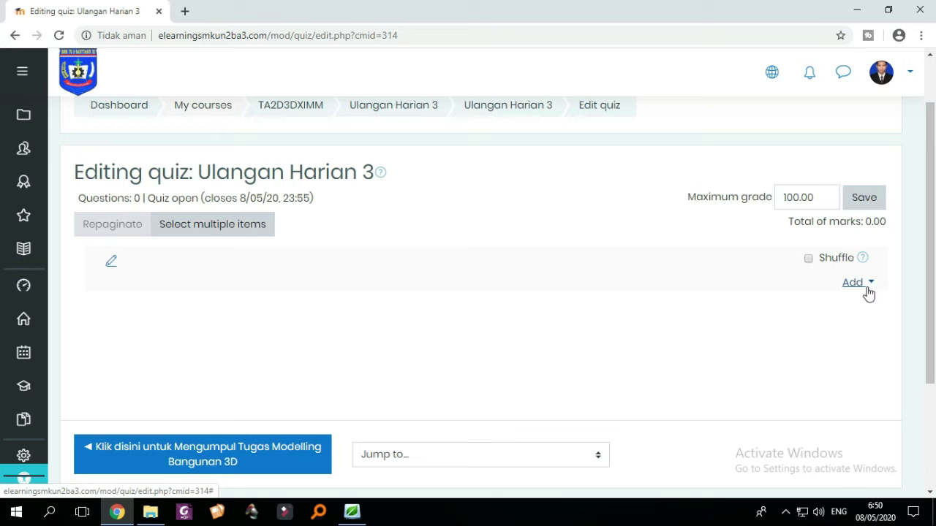
click(869, 291)
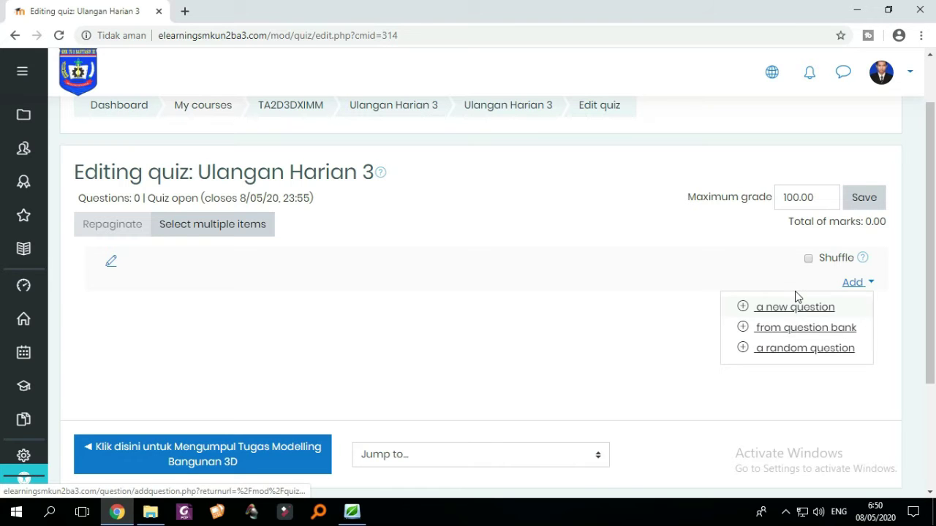
click(785, 330)
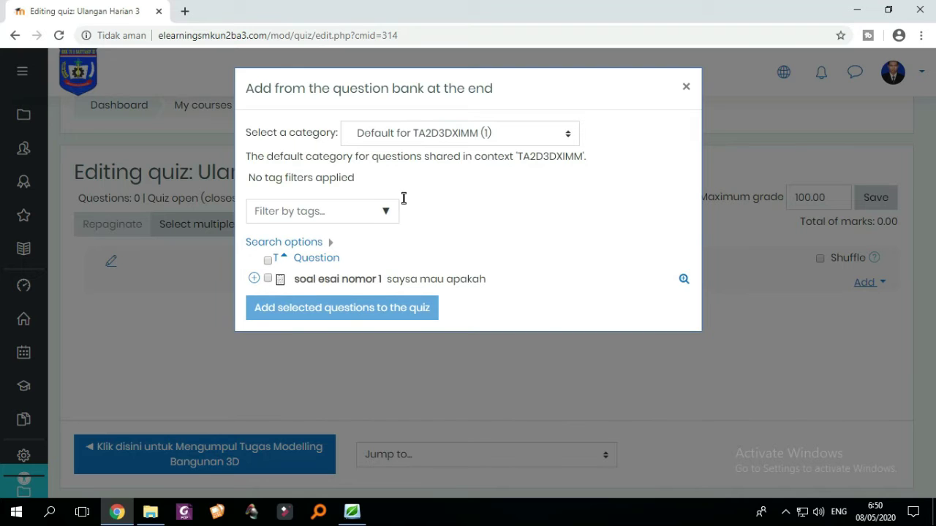
- Show the TA2D3D BAB 18 category's questions and select all ten of them
click(510, 139)
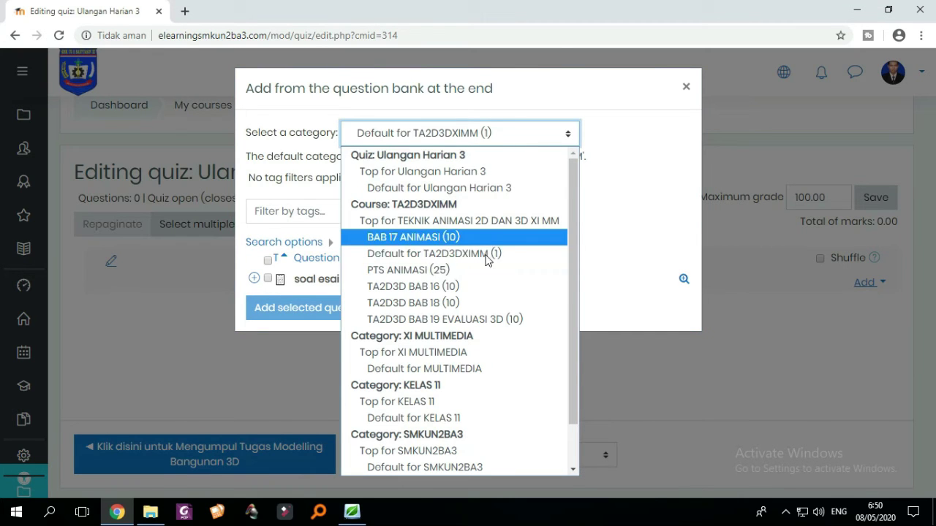
click(472, 302)
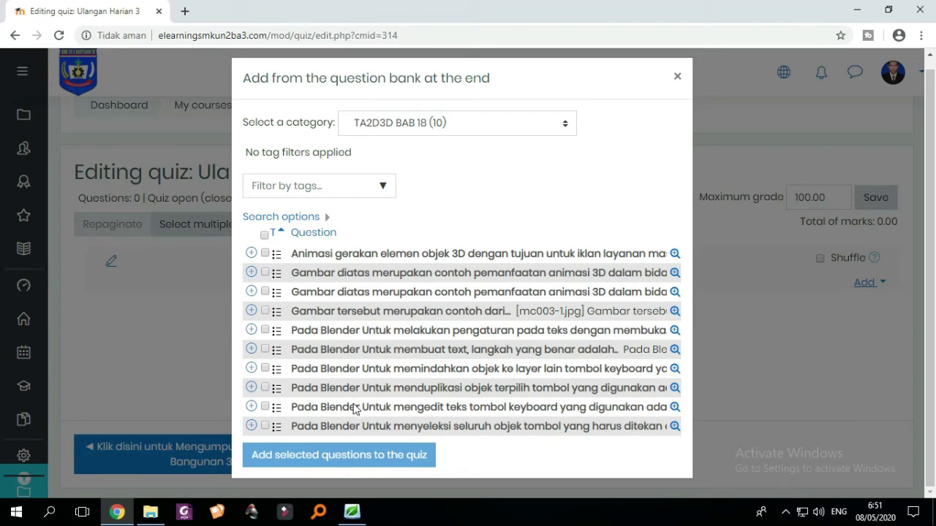
click(265, 236)
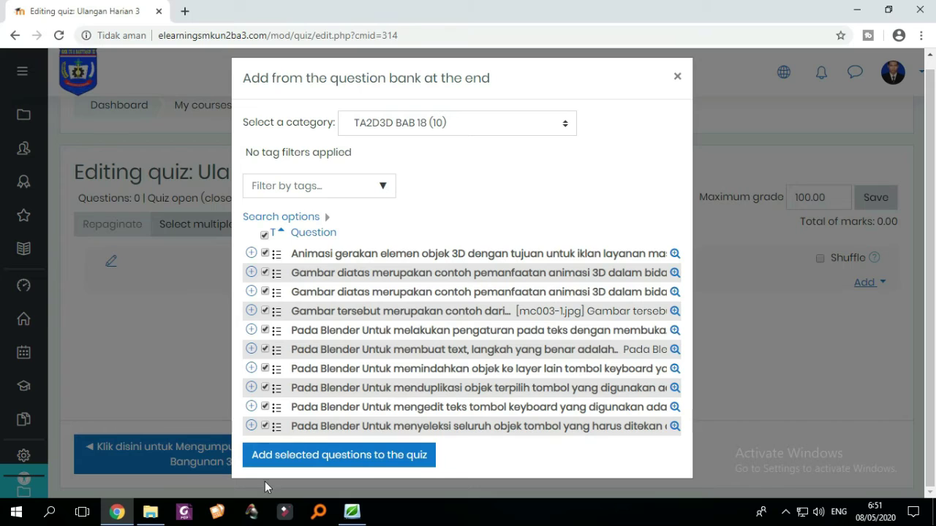
- Add the ten selected TA2D3D BAB 18 questions to the quiz and review the list
click(377, 463)
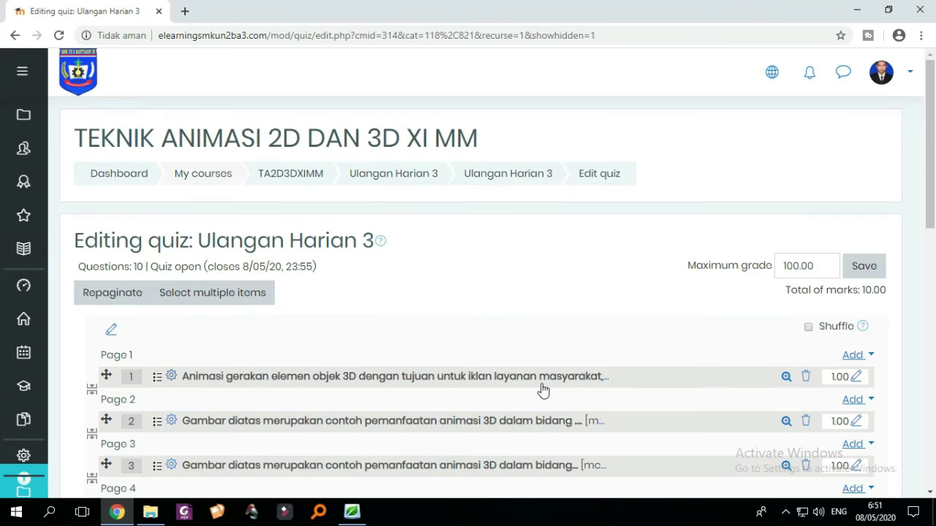
scroll(556, 380, down, 3)
scroll(582, 377, down, 3)
scroll(580, 376, up, 6)
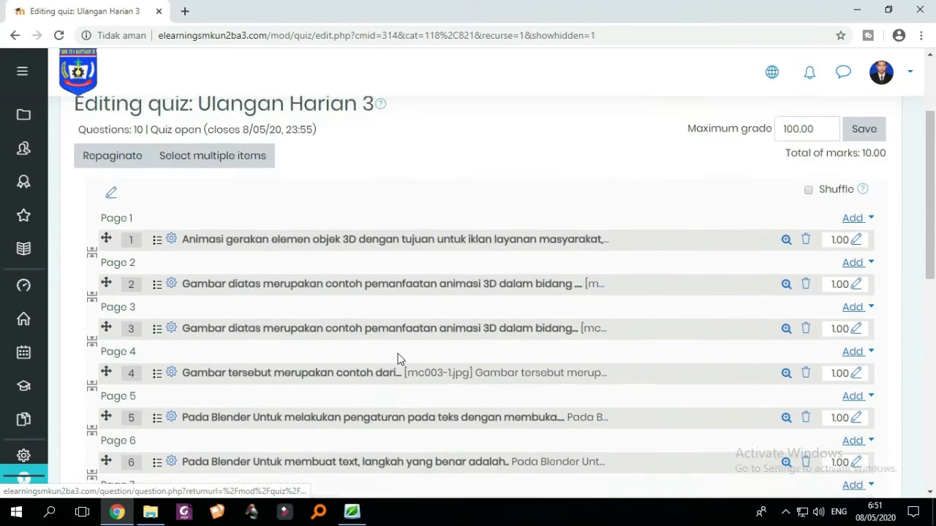
scroll(423, 358, down, 5)
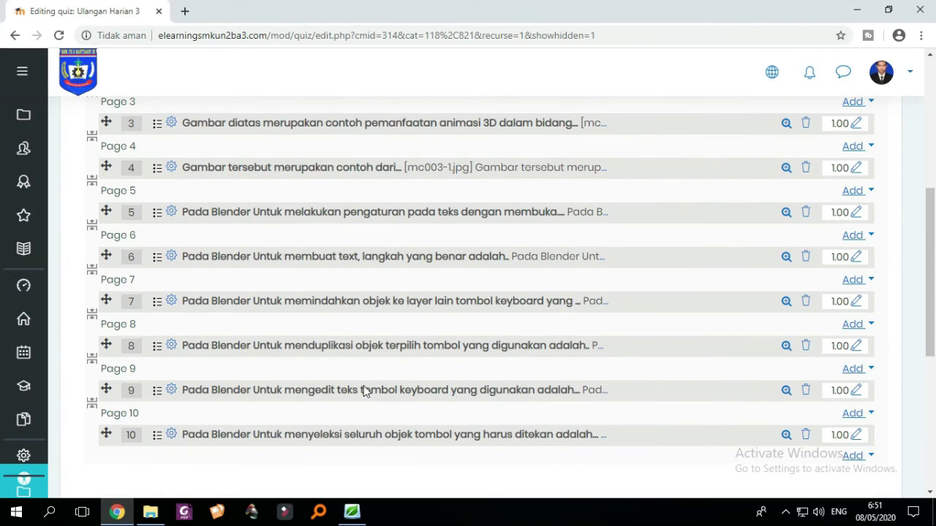
scroll(344, 362, up, 2)
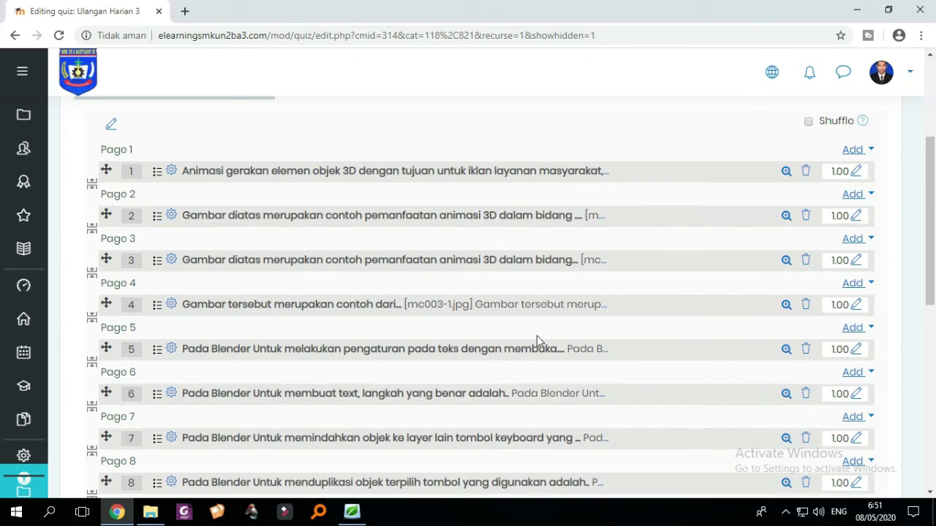
scroll(637, 305, down, 4)
scroll(636, 375, up, 4)
scroll(628, 373, up, 2)
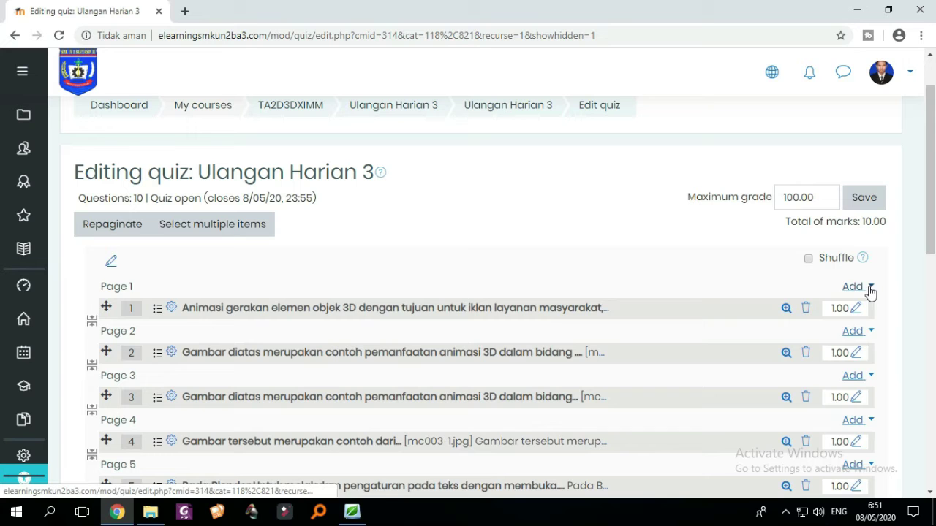
- Start a new Essay question on Page 1 of the quiz
click(869, 291)
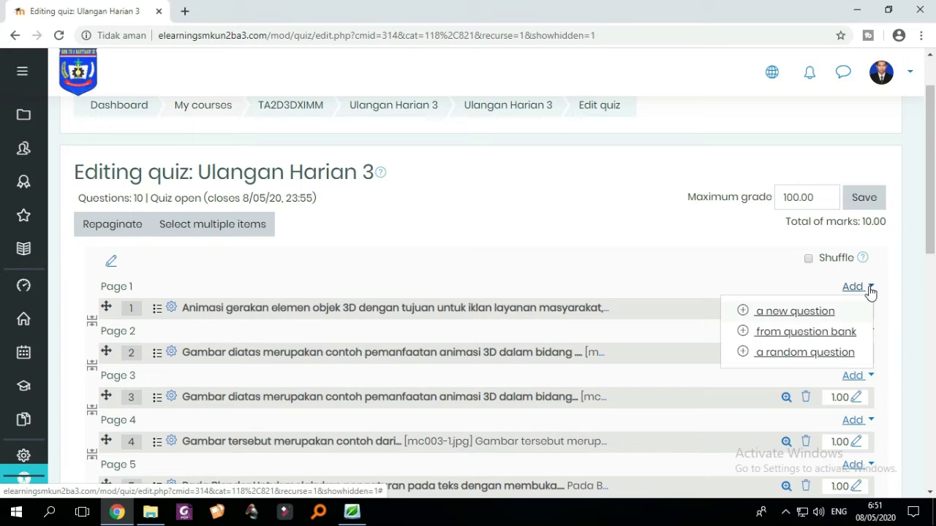
click(807, 316)
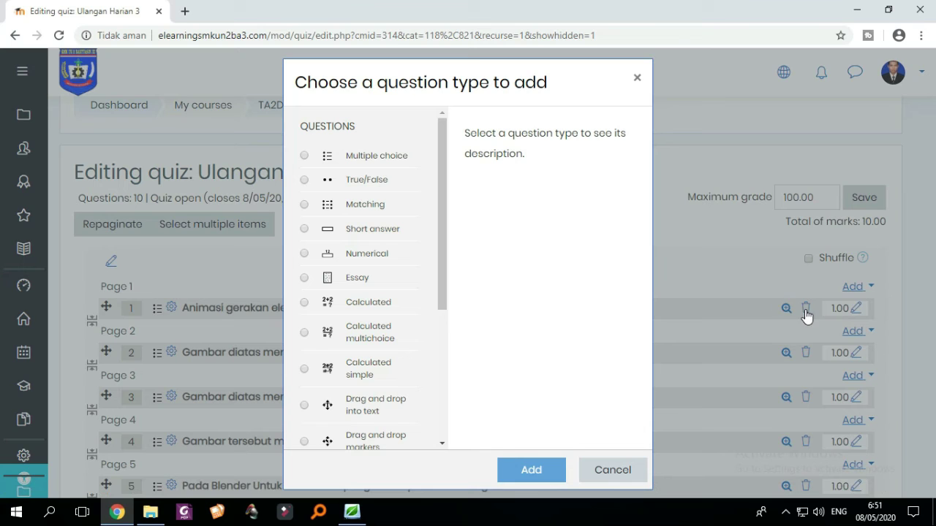
scroll(434, 191, down, 2)
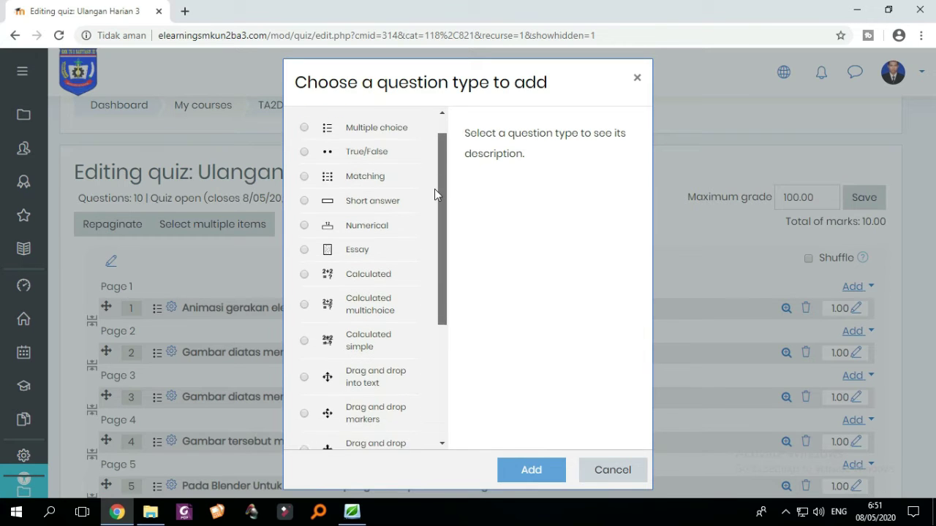
click(304, 223)
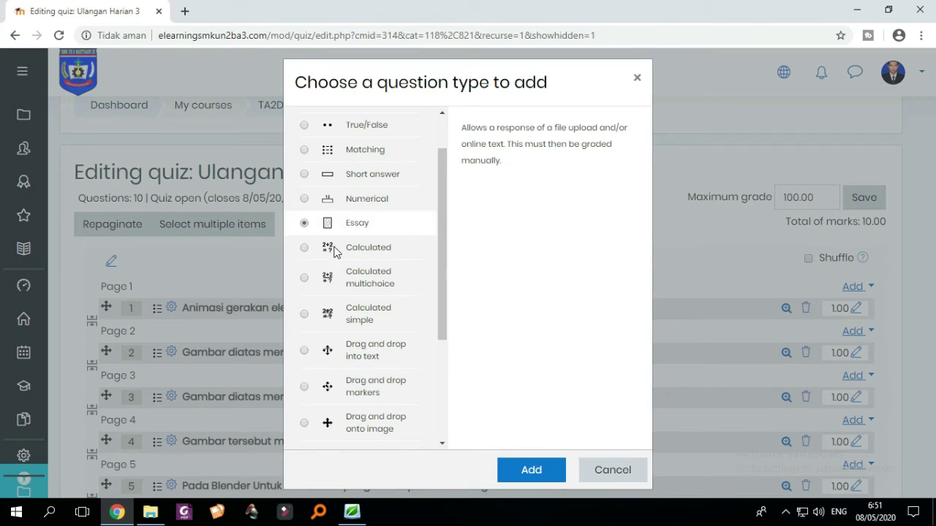
click(532, 472)
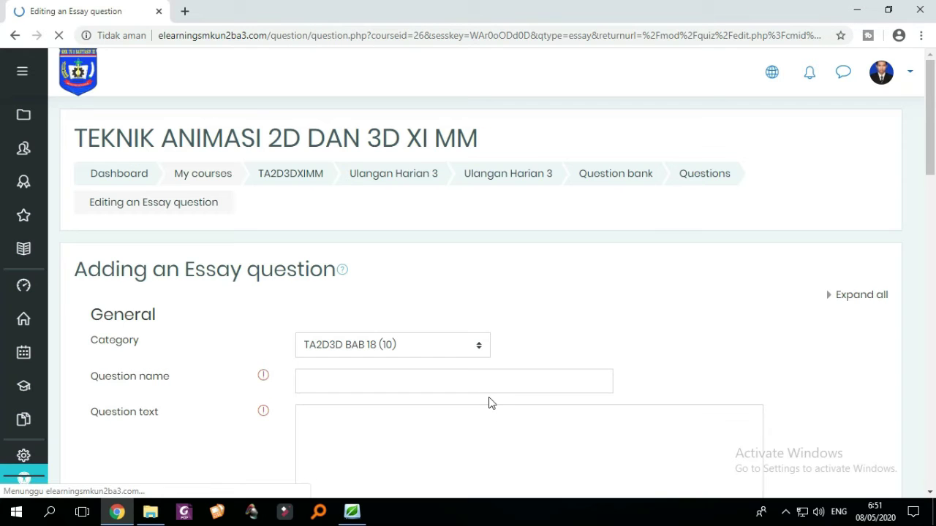
scroll(458, 349, down, 2)
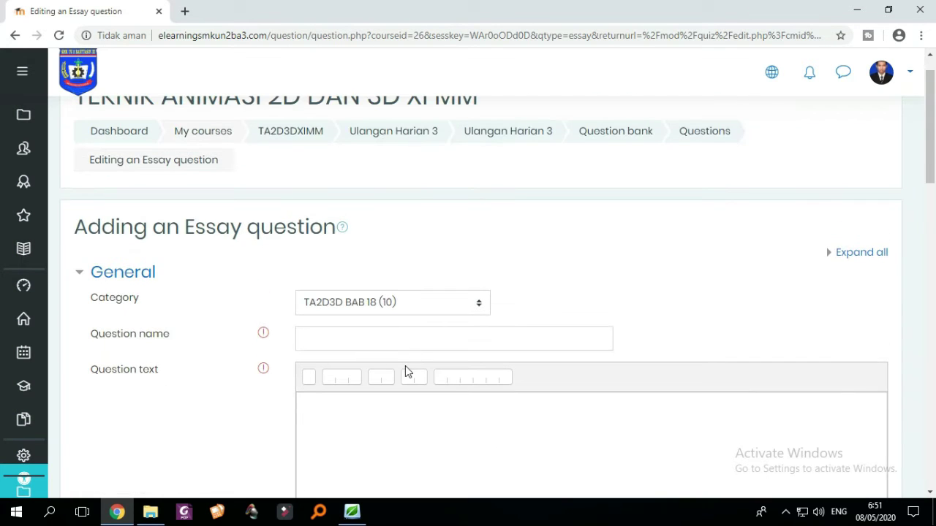
scroll(409, 358, down, 1)
- Name the essay question 'tentang render'
click(398, 268)
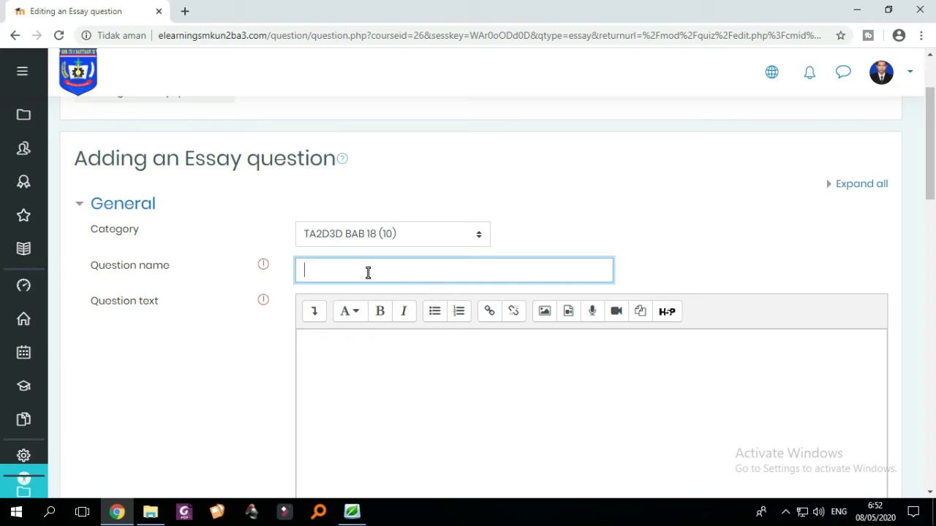
text(tontang ro)
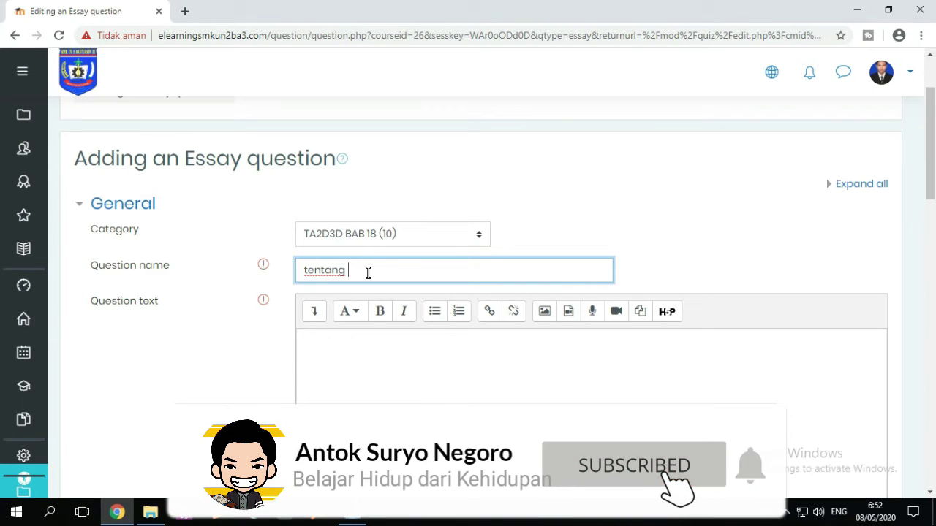
key(BackSpace)
text(ender)
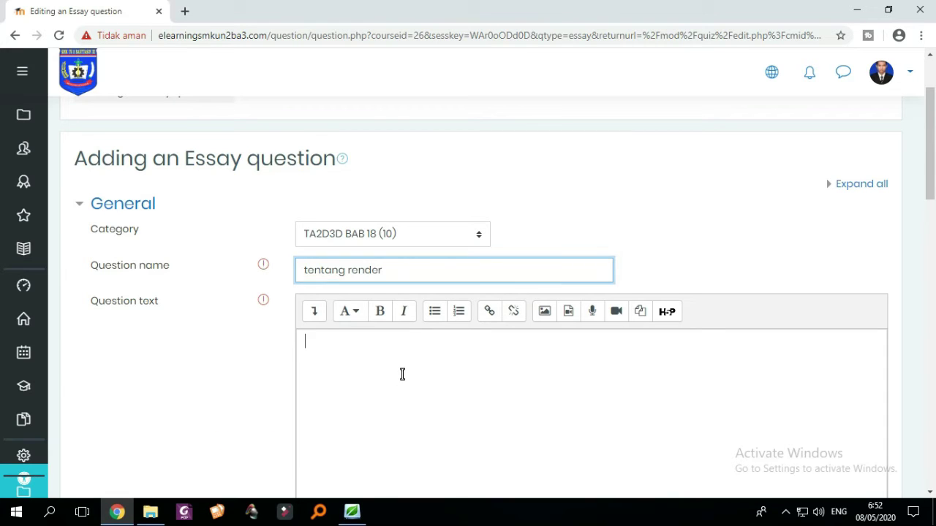
- Enter the question text 'Apa yang dimaksud dengan rendering?'
scroll(403, 371, down, 1)
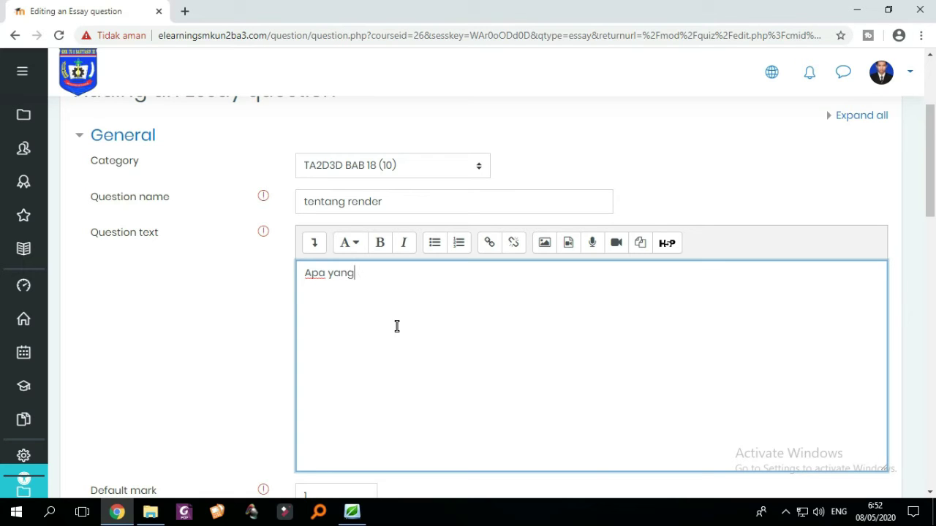
text(imaksud dengan )
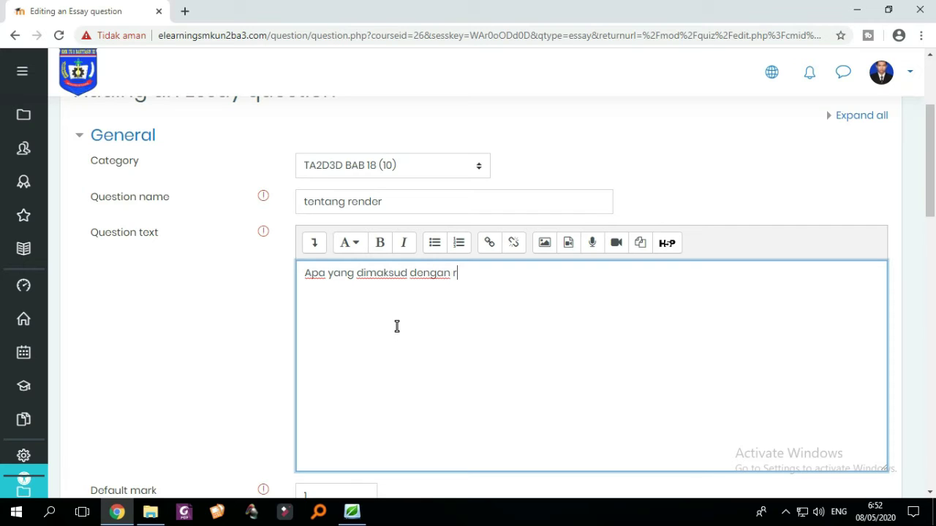
text(rendering?)
scroll(475, 301, down, 2)
scroll(526, 292, up, 2)
scroll(280, 240, down, 3)
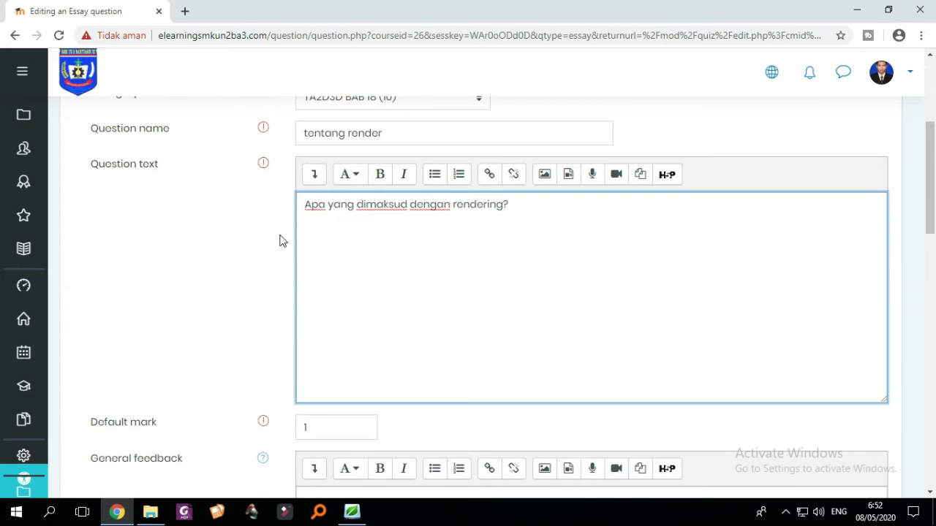
scroll(330, 246, up, 3)
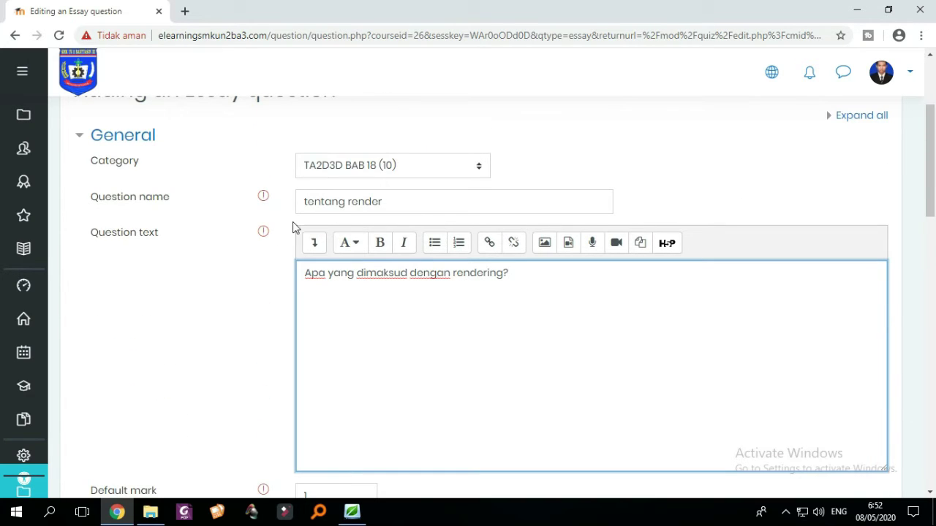
scroll(590, 301, down, 5)
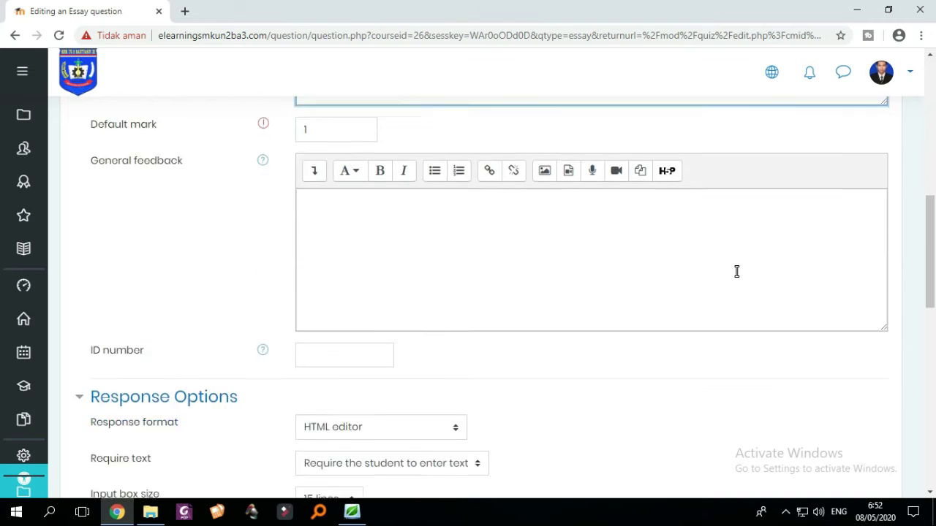
scroll(737, 272, down, 4)
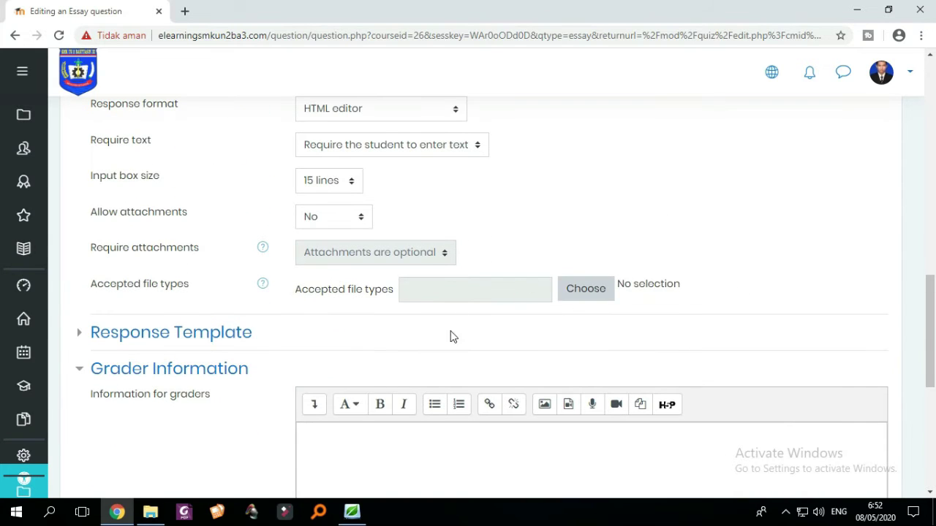
scroll(450, 336, up, 7)
scroll(458, 300, down, 3)
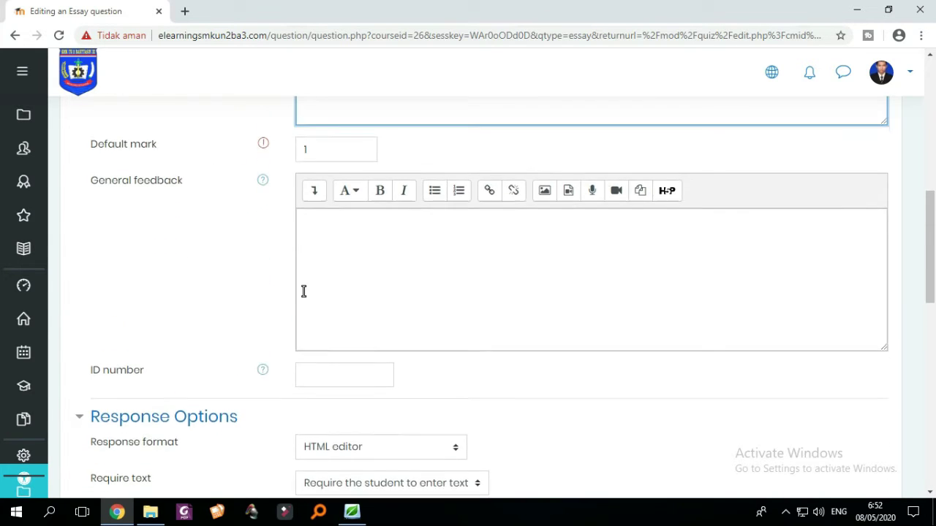
scroll(322, 294, down, 3)
scroll(432, 241, down, 2)
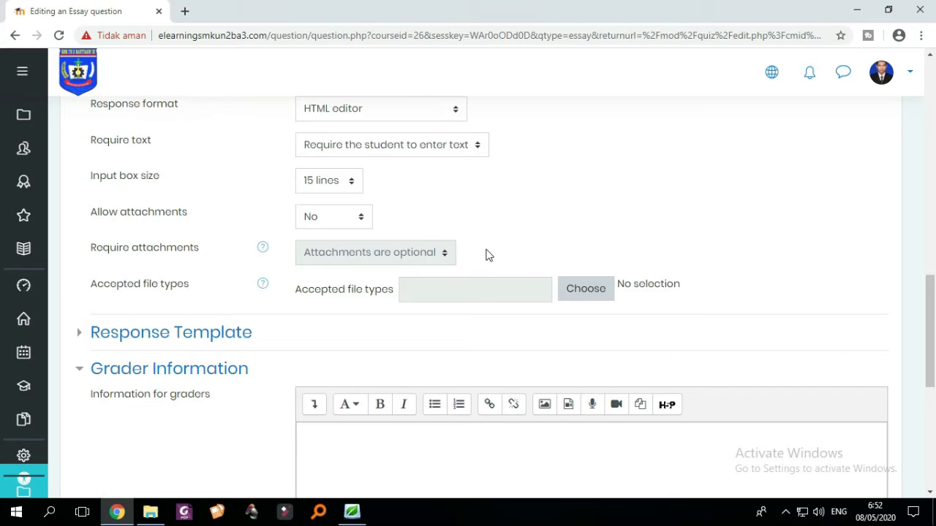
scroll(453, 267, down, 2)
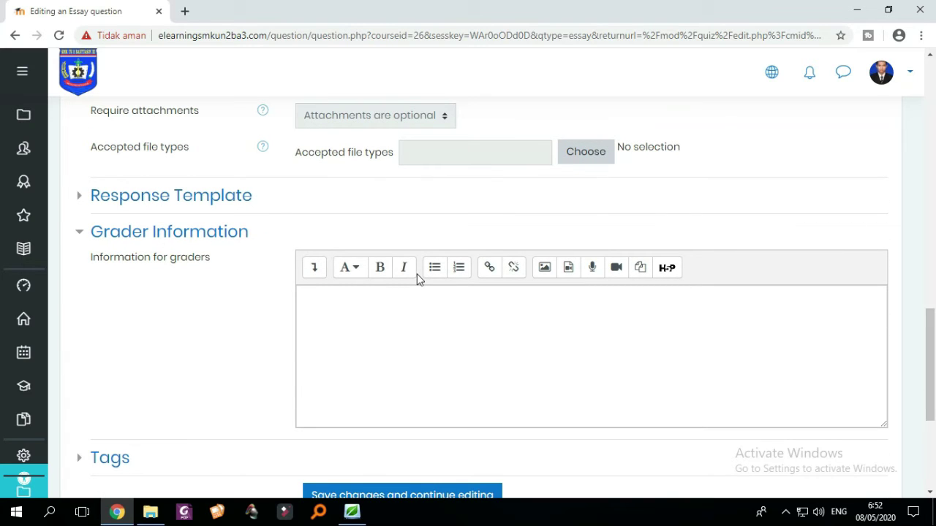
scroll(418, 280, down, 3)
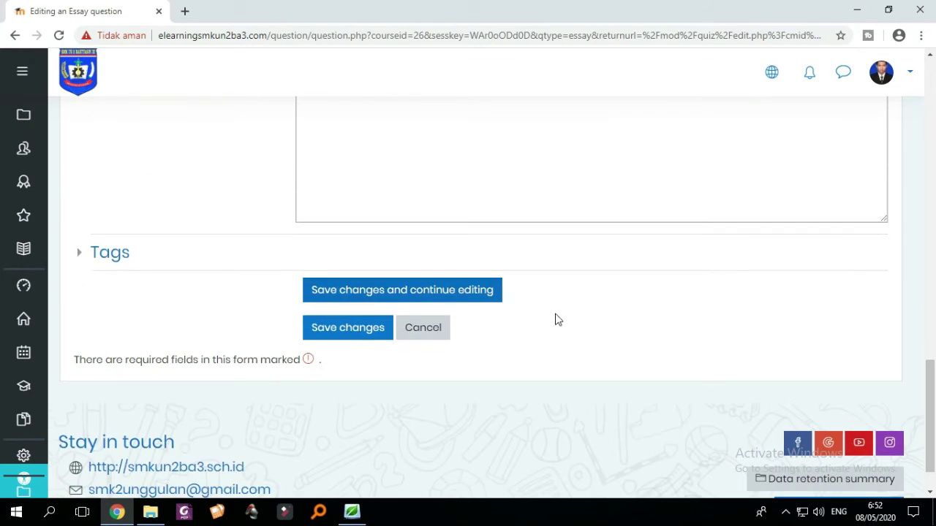
- Save the 'tentang render' essay question to the quiz
click(347, 340)
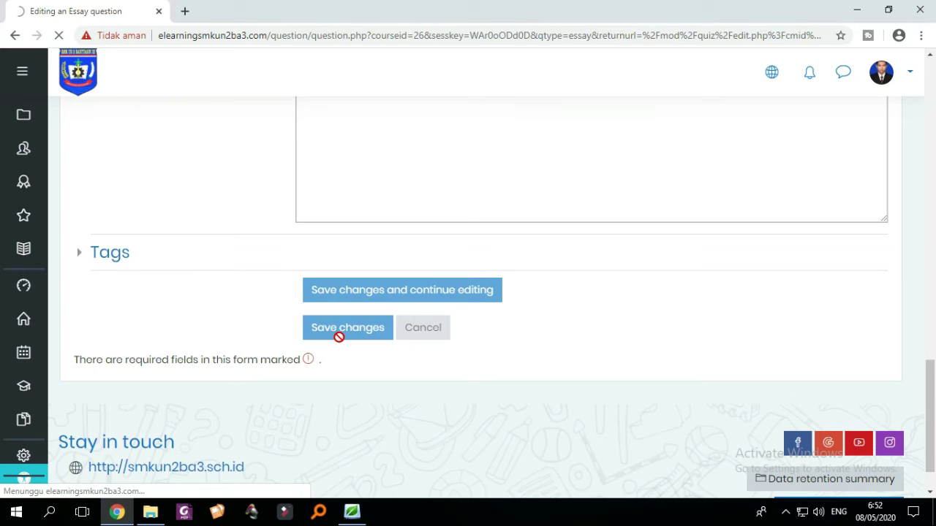
scroll(380, 356, down, 2)
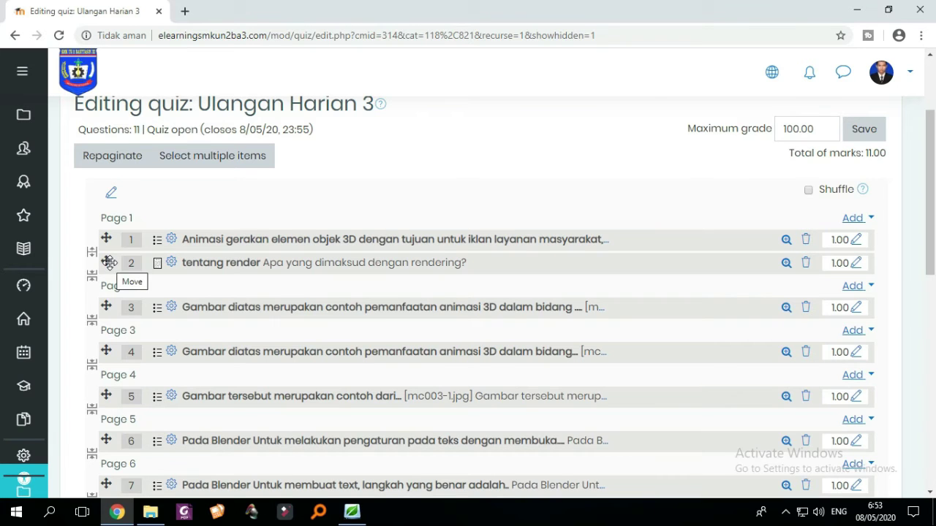
scroll(109, 267, down, 1)
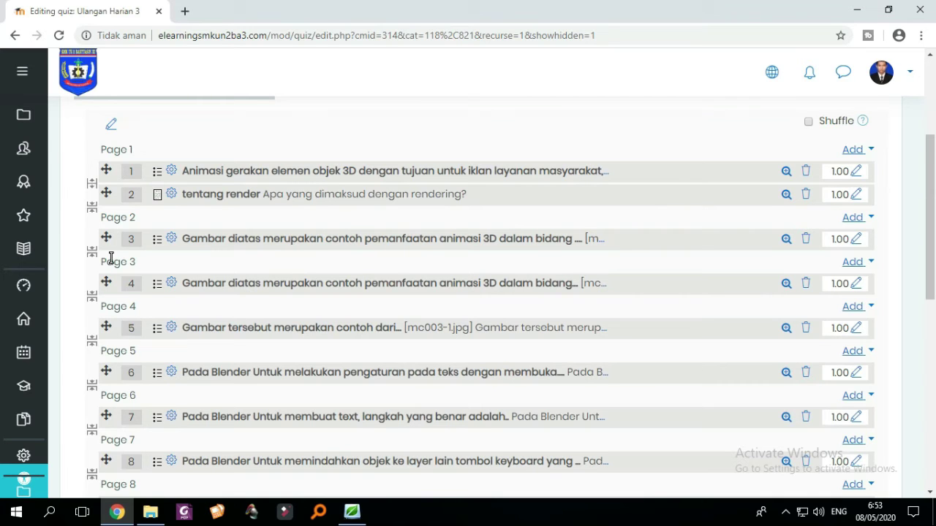
scroll(110, 260, down, 1)
- Move the essay below question 10 and put it alone on Page 11
drag(108, 126, 113, 278)
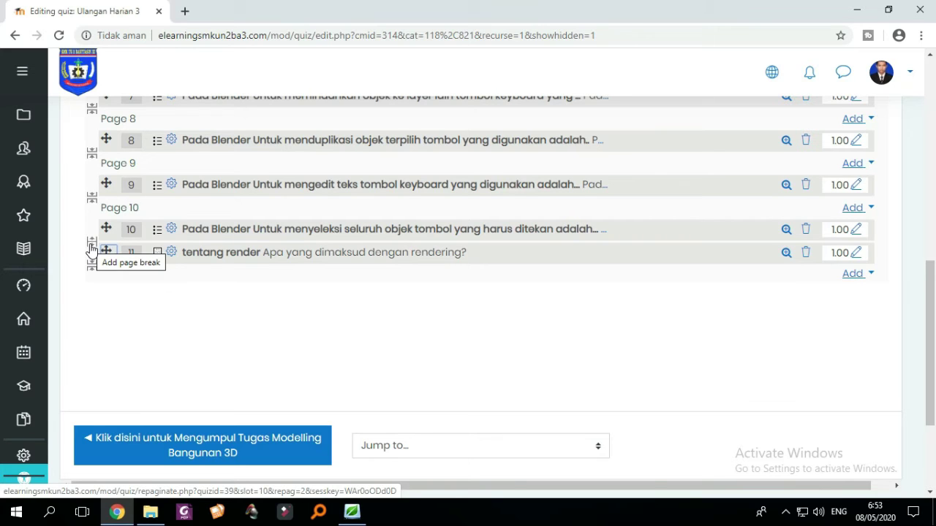
click(92, 249)
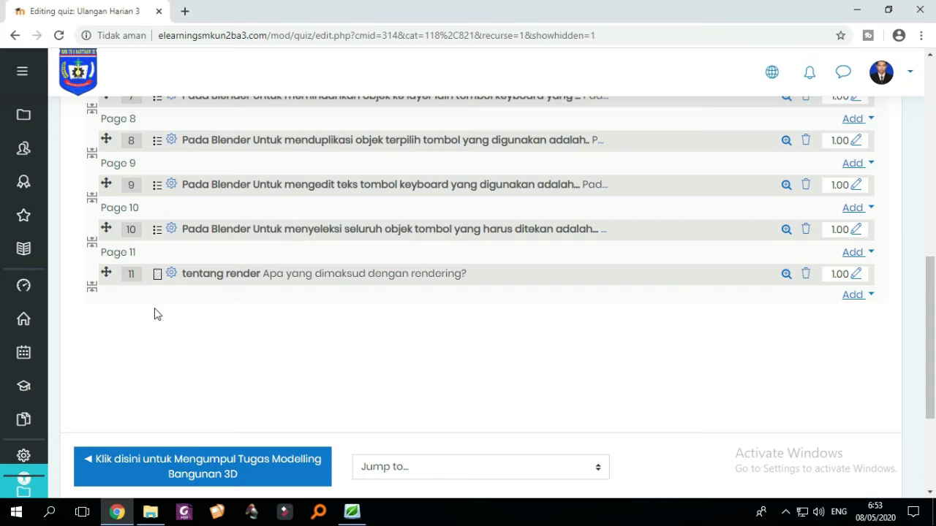
scroll(239, 331, up, 10)
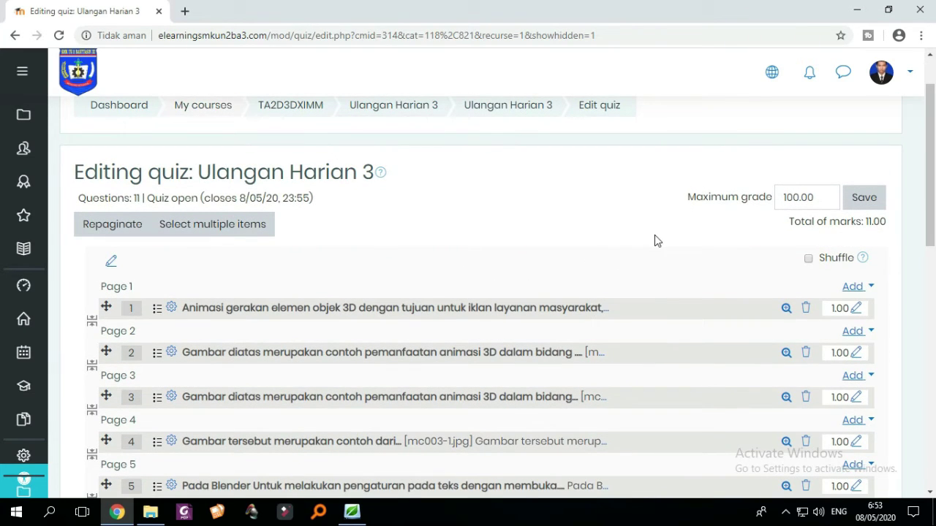
- Create another new Essay question from Page 1's add menu
click(852, 286)
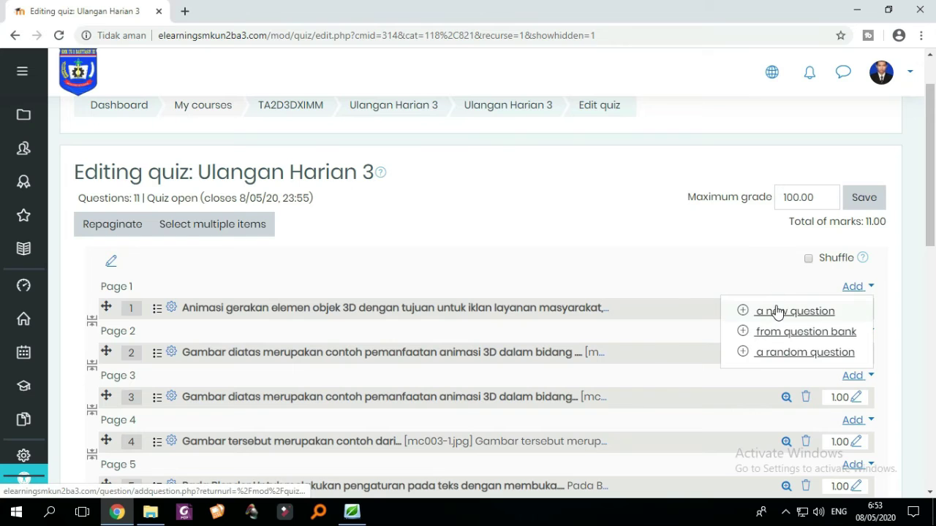
click(777, 313)
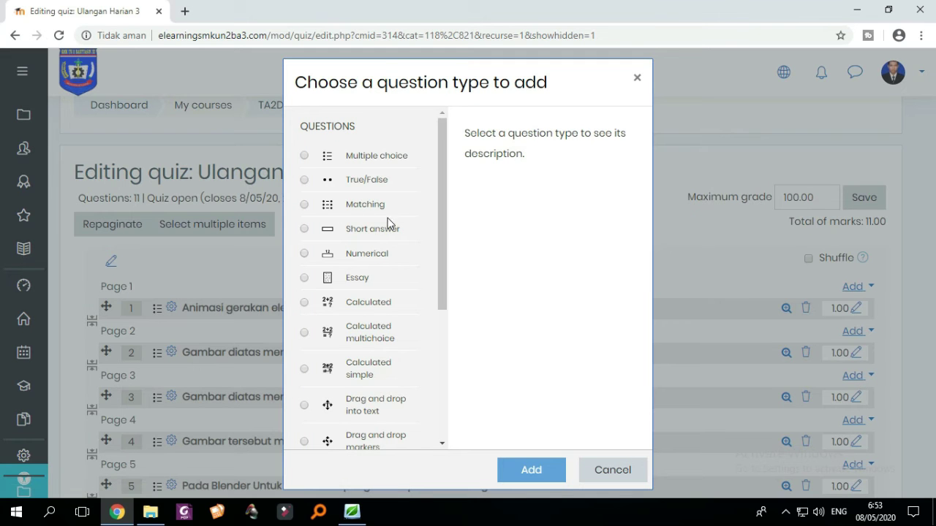
scroll(394, 226, down, 3)
scroll(400, 232, up, 4)
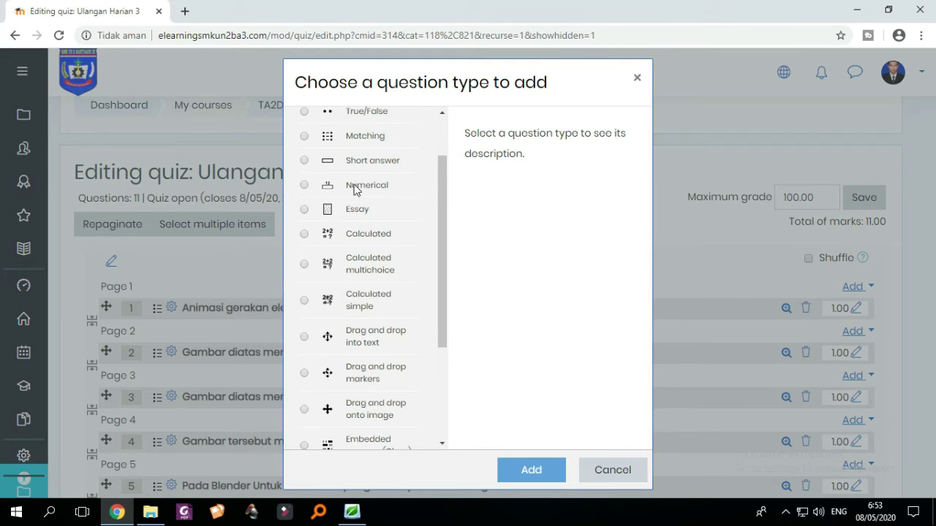
scroll(326, 296, down, 5)
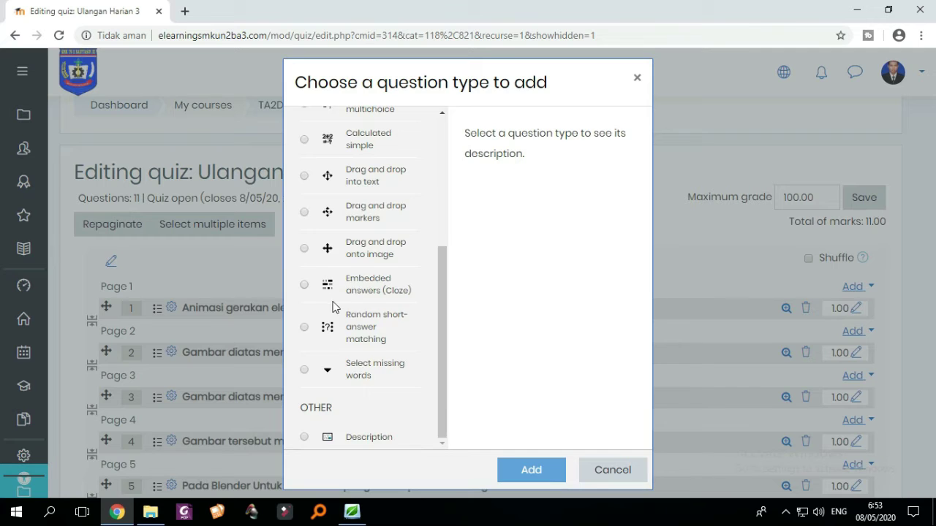
scroll(336, 292, up, 5)
click(305, 255)
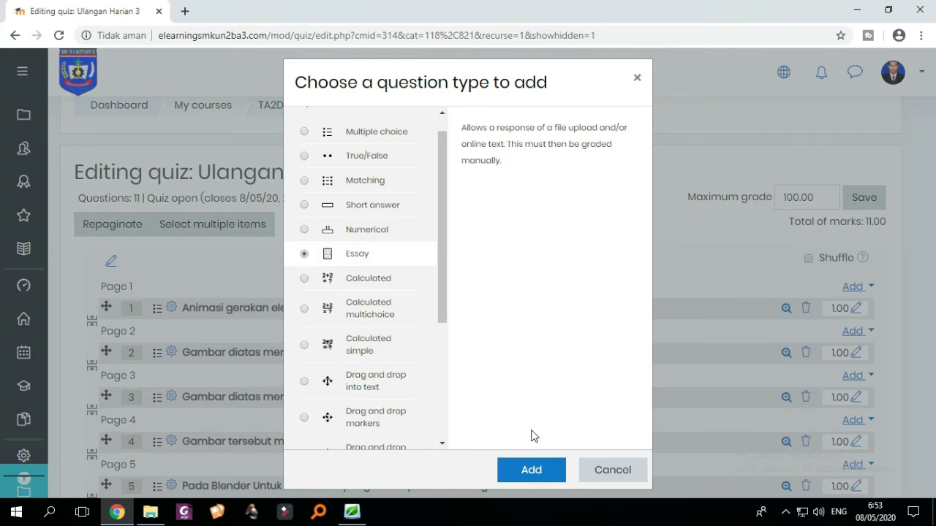
click(522, 465)
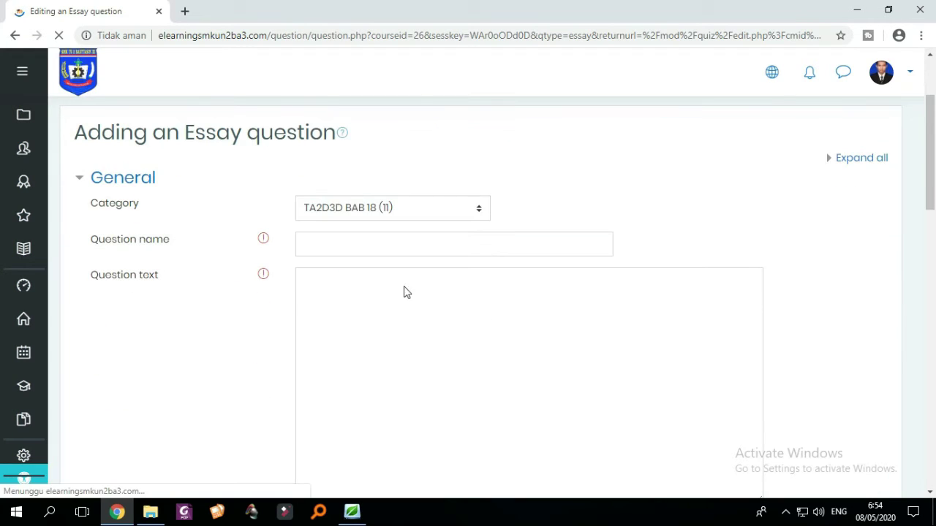
- Name the essay 'Animasi' with text 'apa itu animasi 3d?' and save it
click(363, 278)
text(A)
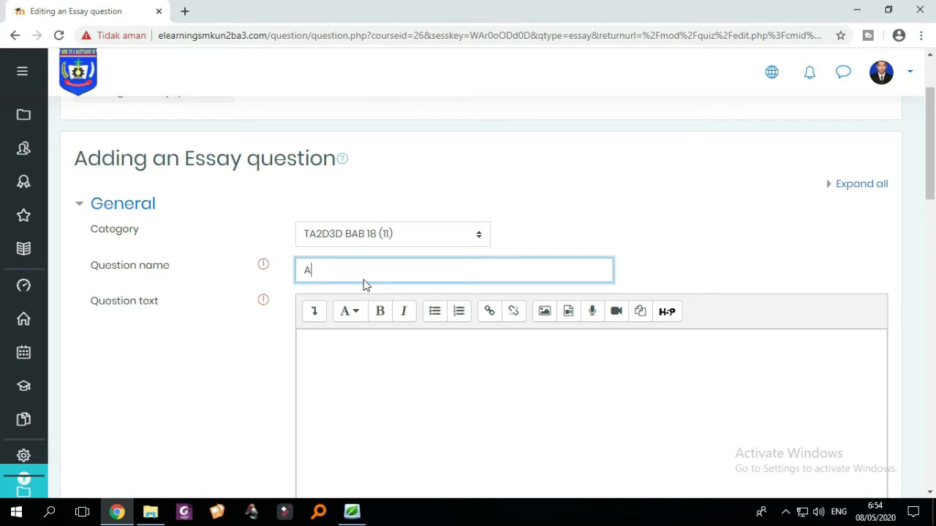
text(nimasi)
click(361, 391)
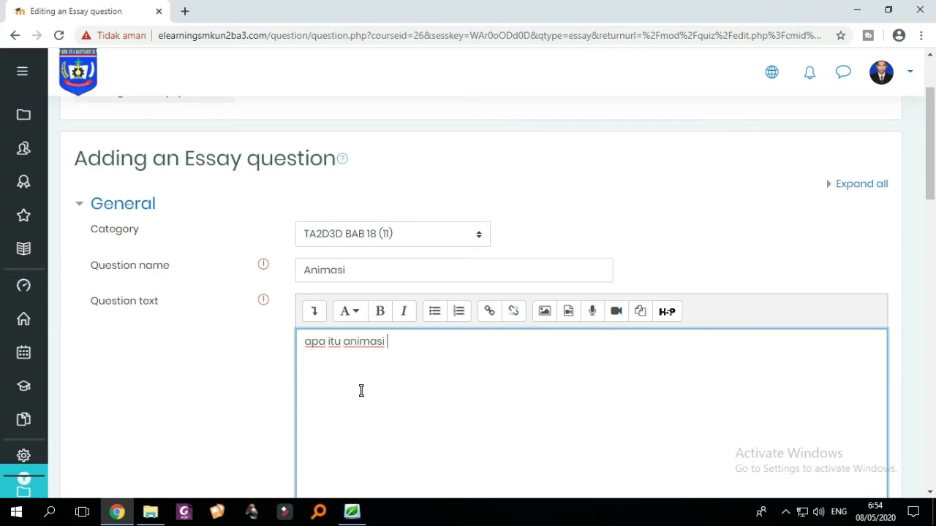
scroll(436, 374, down, 2)
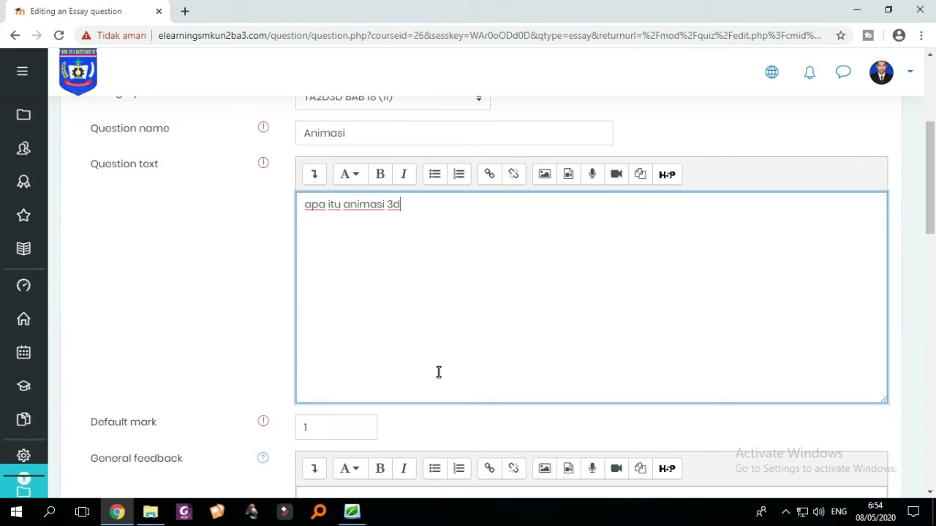
scroll(453, 373, down, 15)
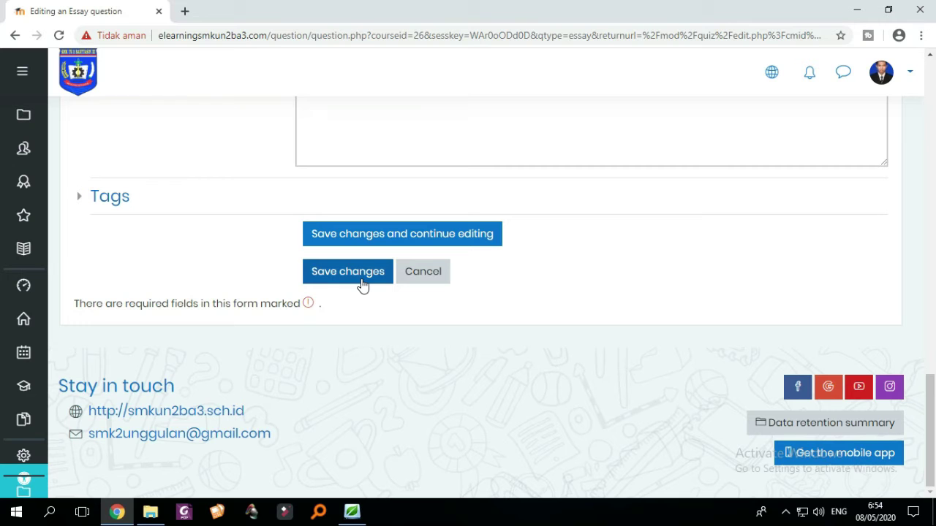
click(363, 285)
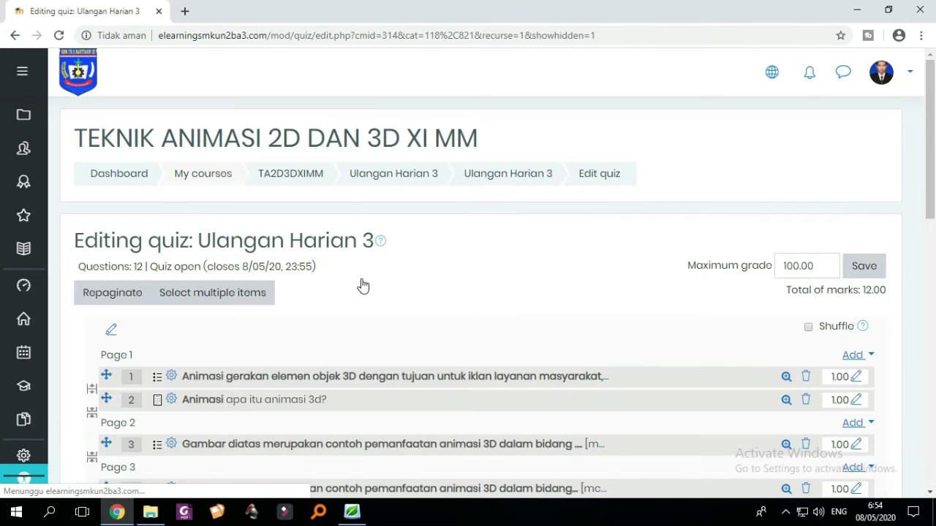
- Move the Animasi essay to the end as question 12, alone on Page 12
scroll(361, 286, down, 2)
scroll(316, 294, down, 2)
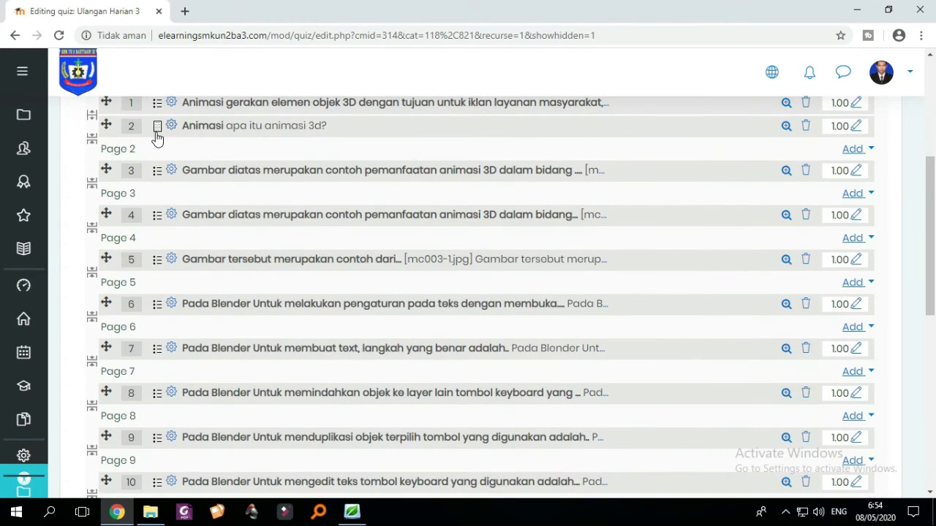
drag(108, 126, 105, 173)
scroll(117, 219, up, 2)
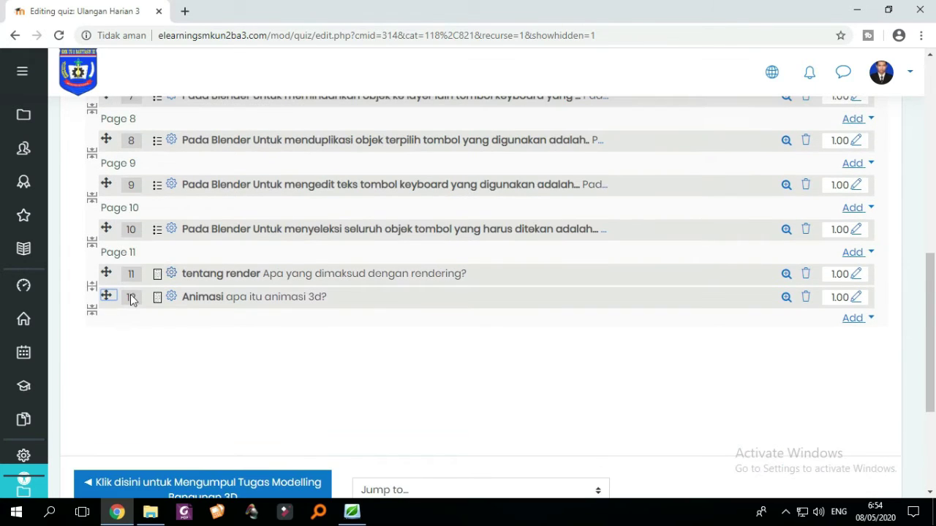
click(91, 307)
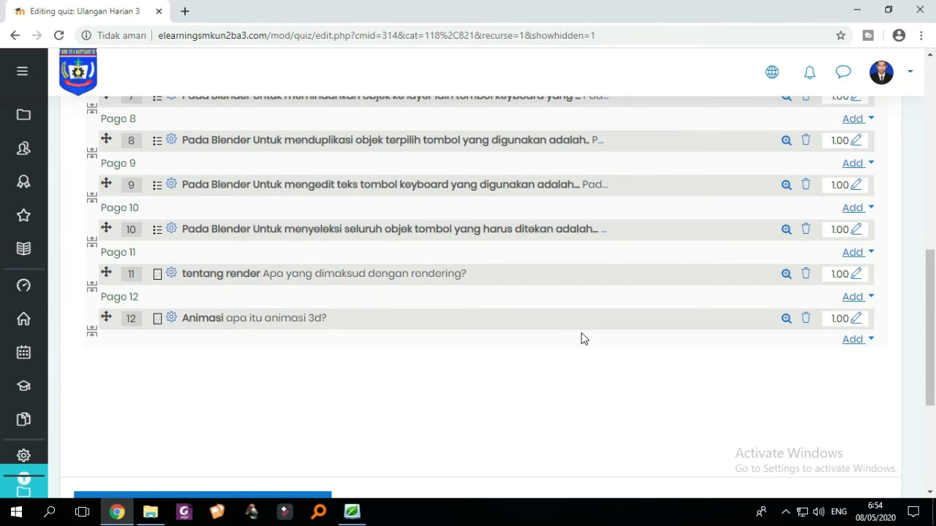
scroll(582, 336, up, 8)
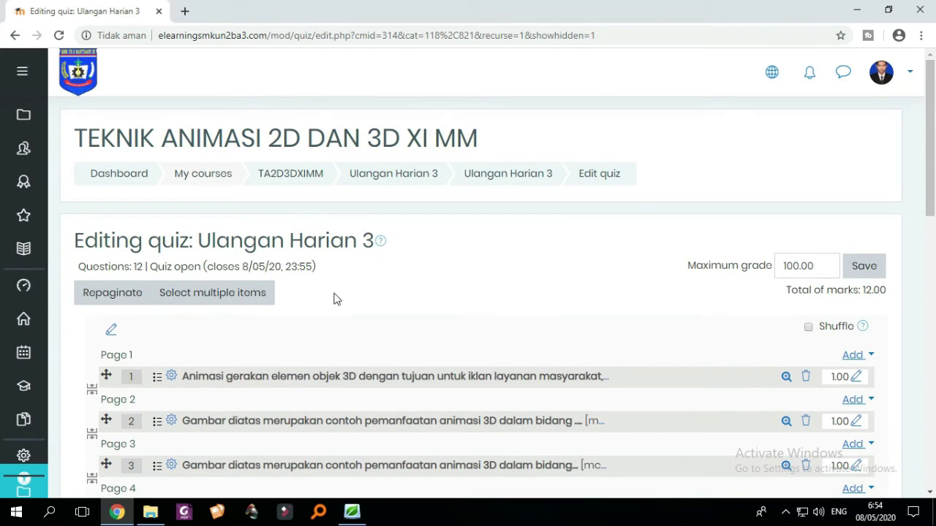
scroll(808, 292, down, 1)
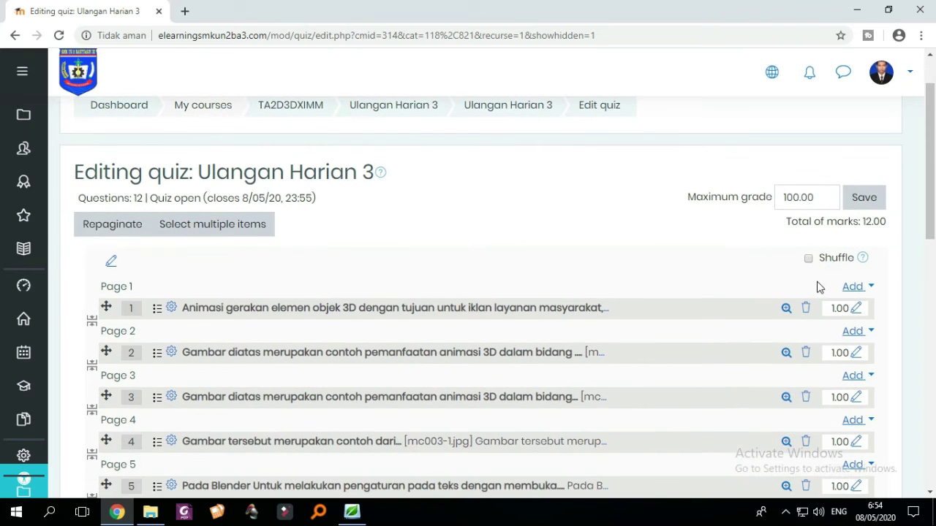
- Create a new Essay question from Page 1's add menu
click(854, 287)
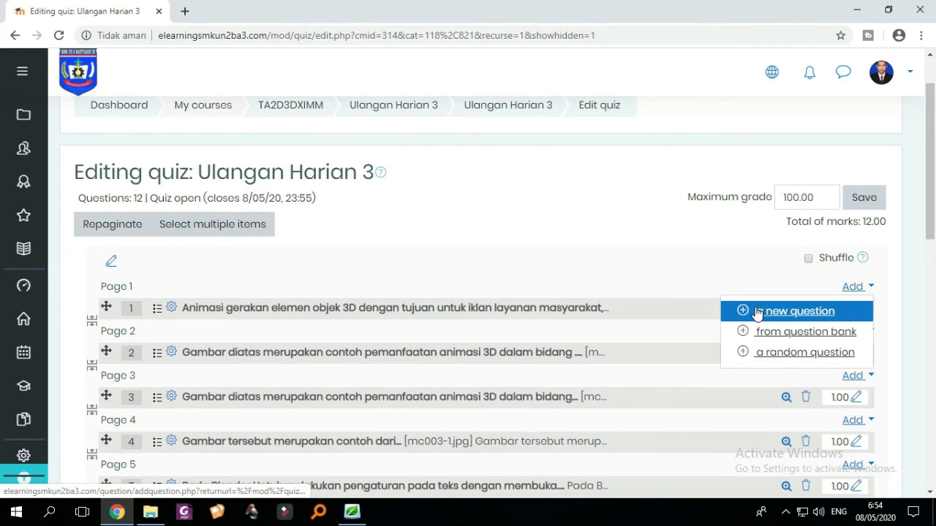
click(760, 310)
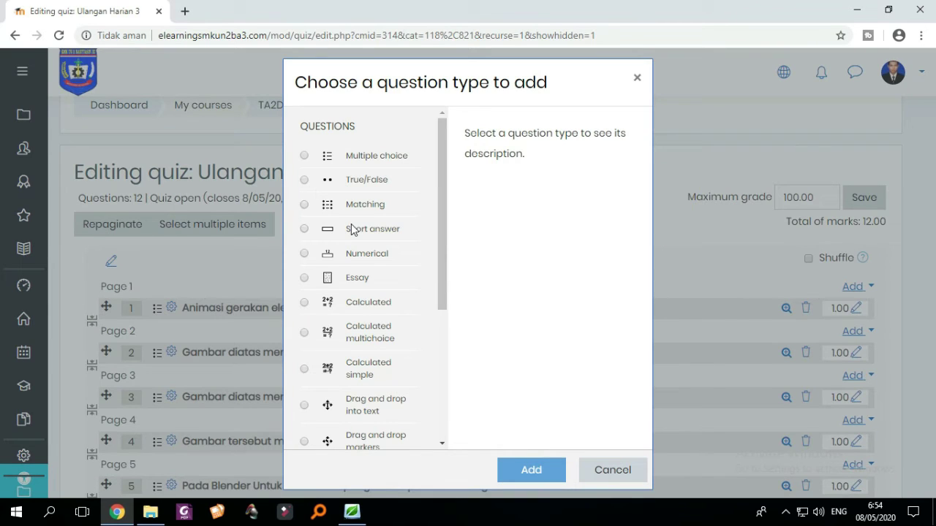
click(306, 277)
scroll(363, 288, down, 3)
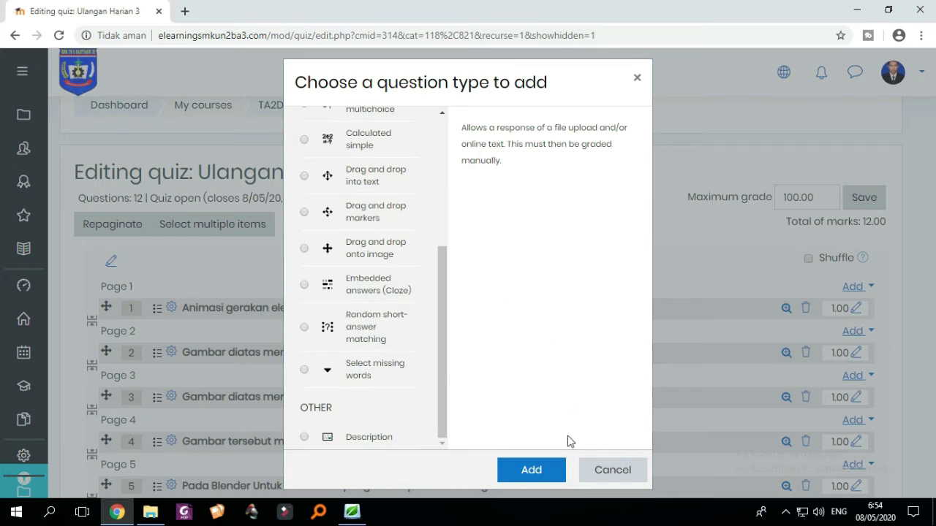
click(533, 472)
scroll(434, 314, down, 3)
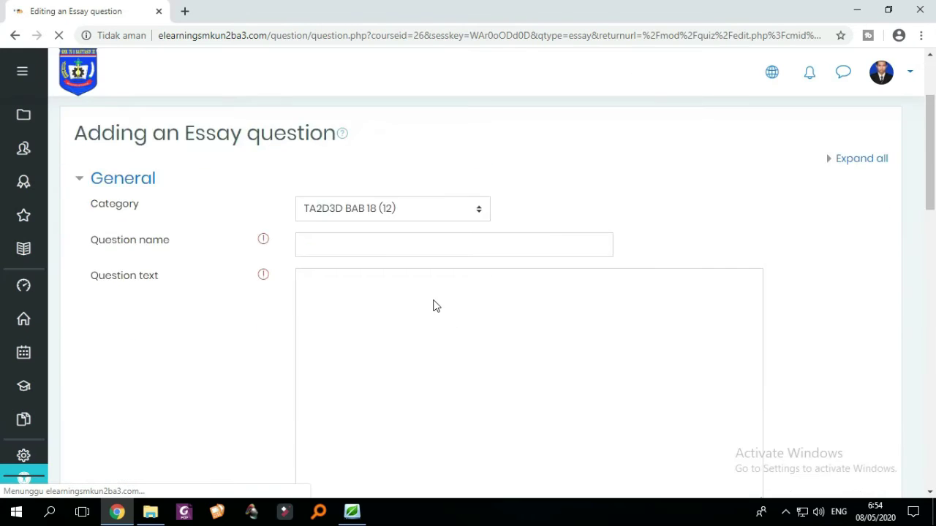
- Name the essay '2d' in category TA2D3D BAB 18, ask 'apa itu animasi 2d?', and save
click(362, 174)
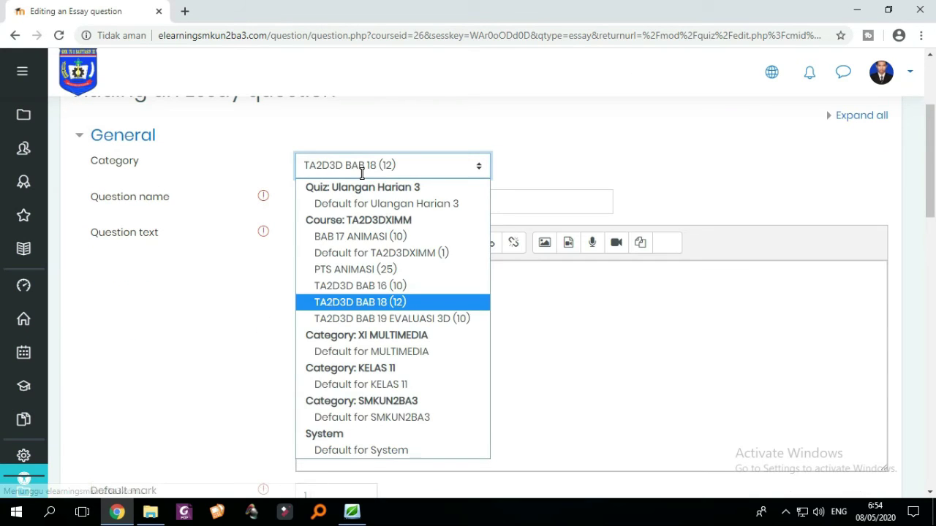
click(580, 171)
click(425, 204)
text(2d)
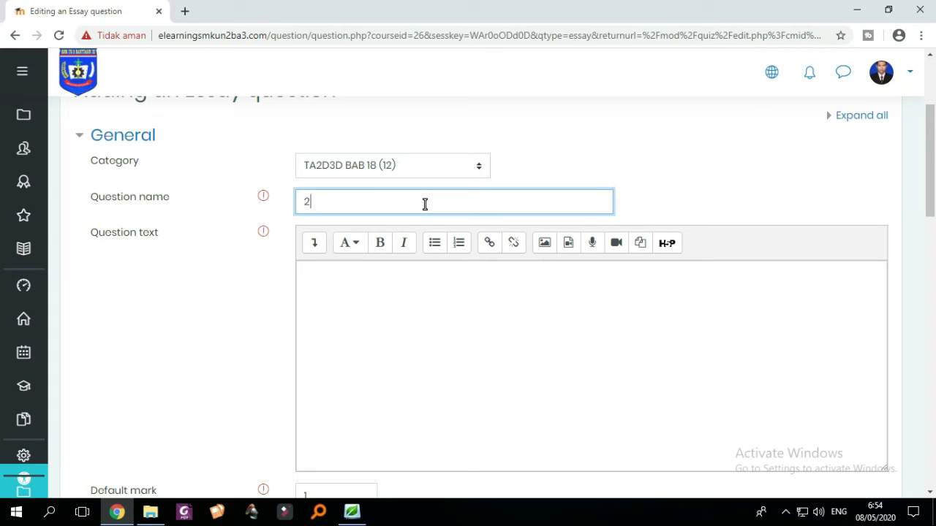
click(474, 166)
click(474, 166)
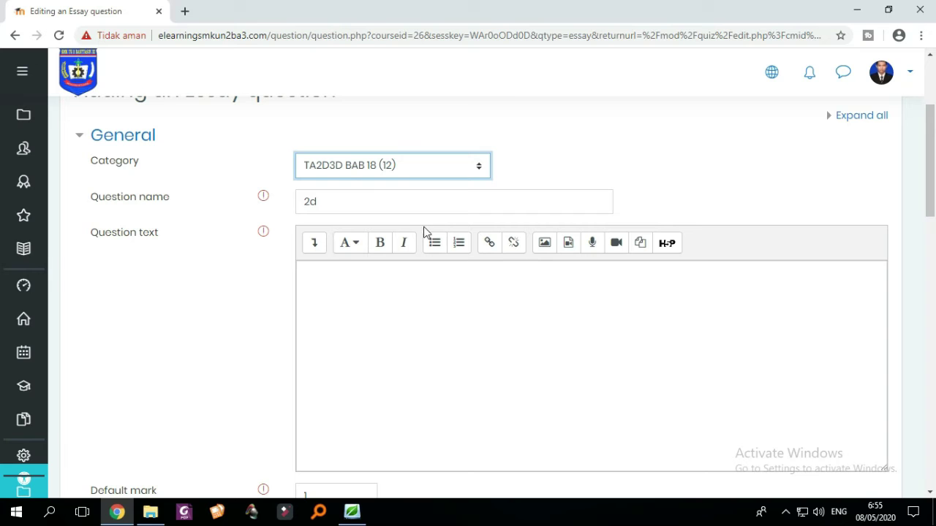
click(344, 317)
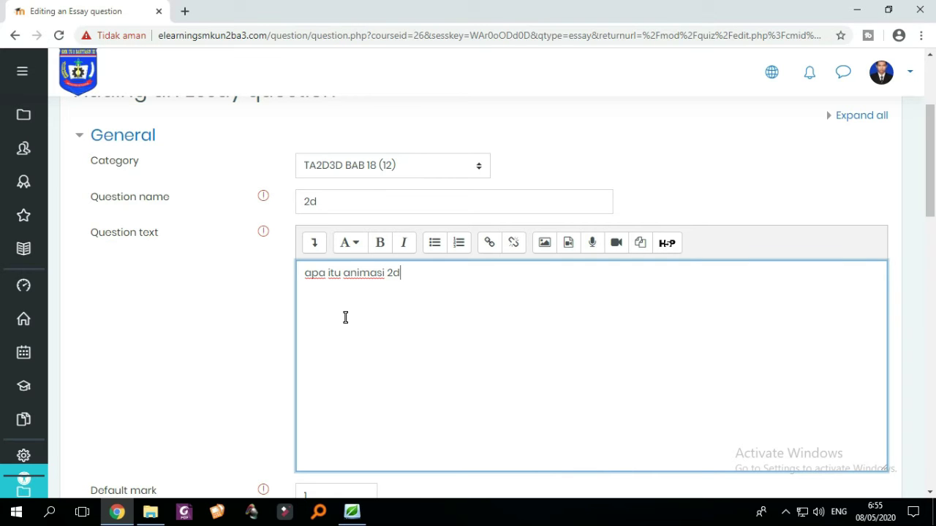
scroll(424, 322, down, 15)
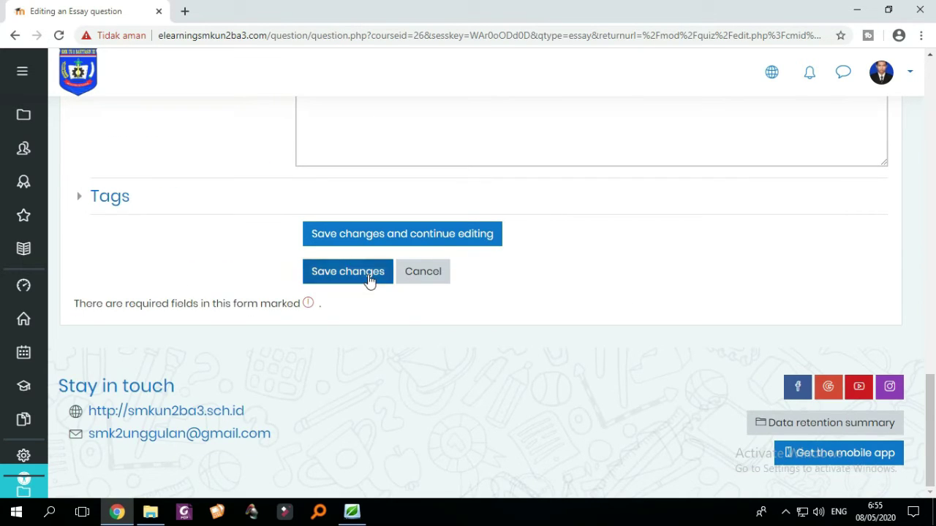
click(372, 278)
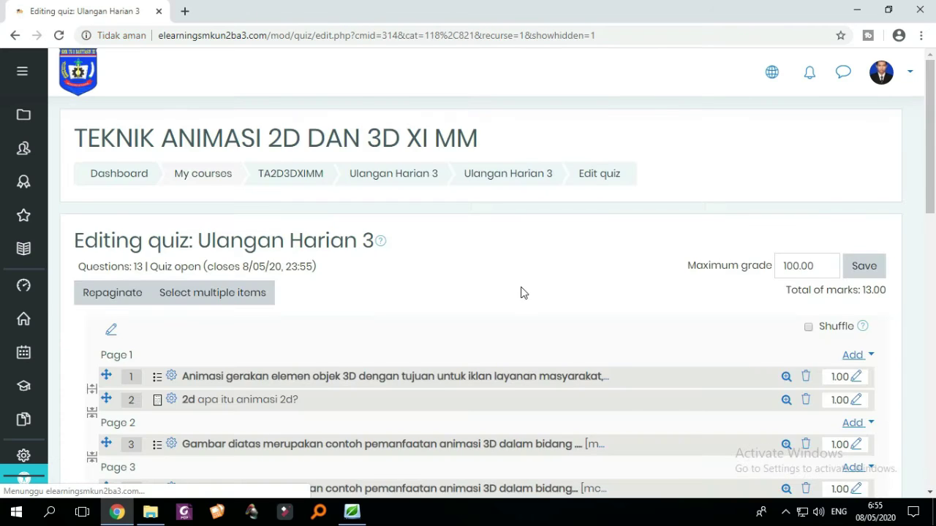
- Move the 2d essay to the bottom as question 13, alone on Page 13
scroll(521, 294, down, 7)
scroll(438, 314, up, 6)
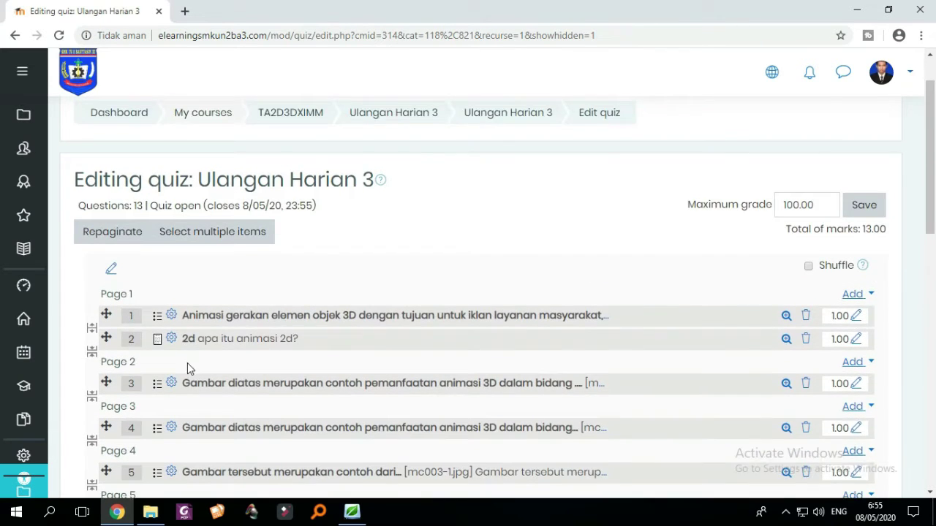
scroll(187, 362, down, 1)
drag(106, 270, 119, 305)
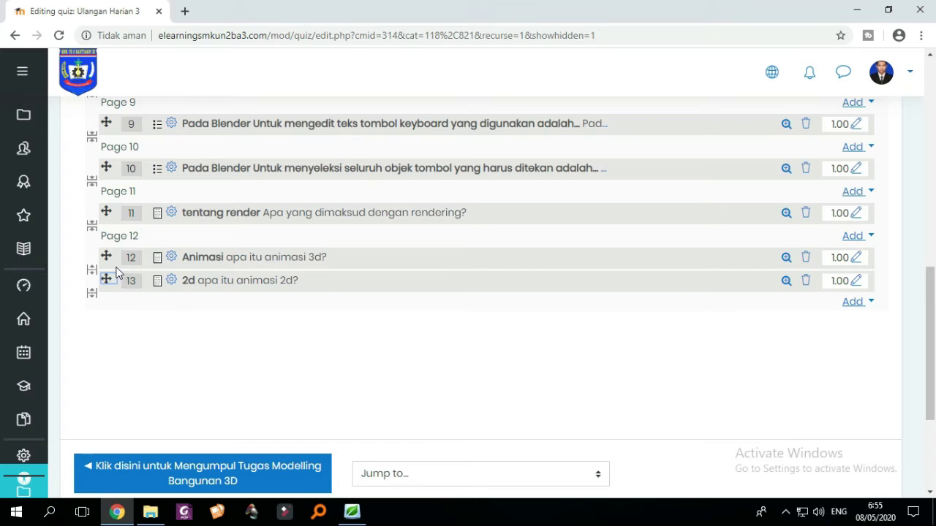
click(91, 277)
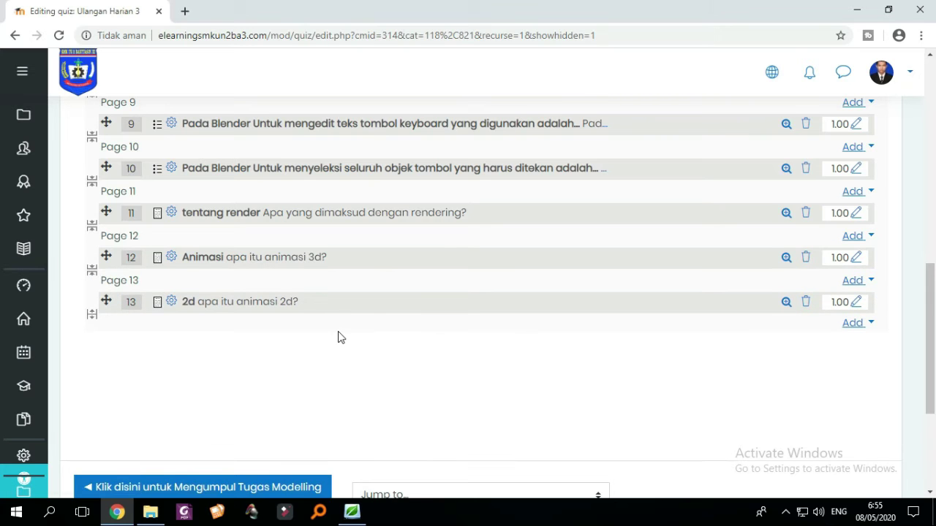
scroll(338, 336, up, 8)
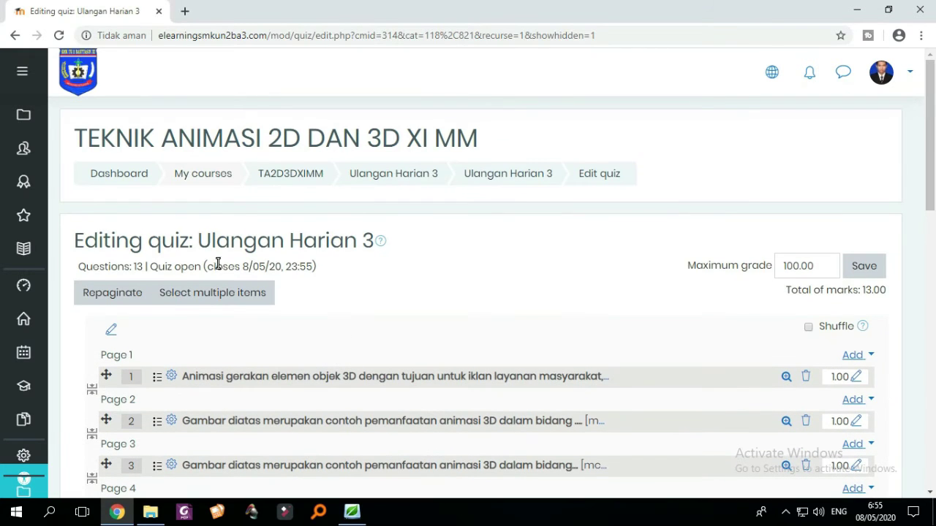
- Create a new Essay question from Page 1's add menu
click(852, 355)
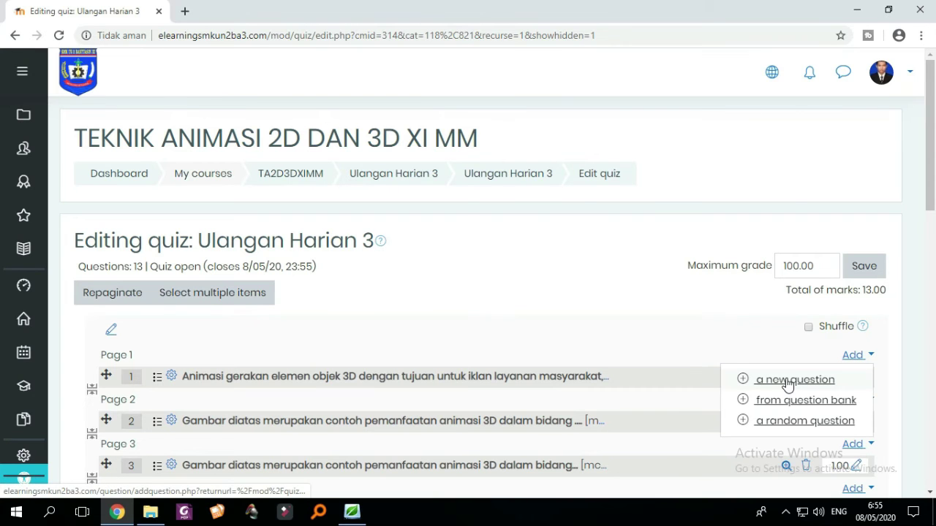
click(786, 380)
scroll(372, 264, down, 3)
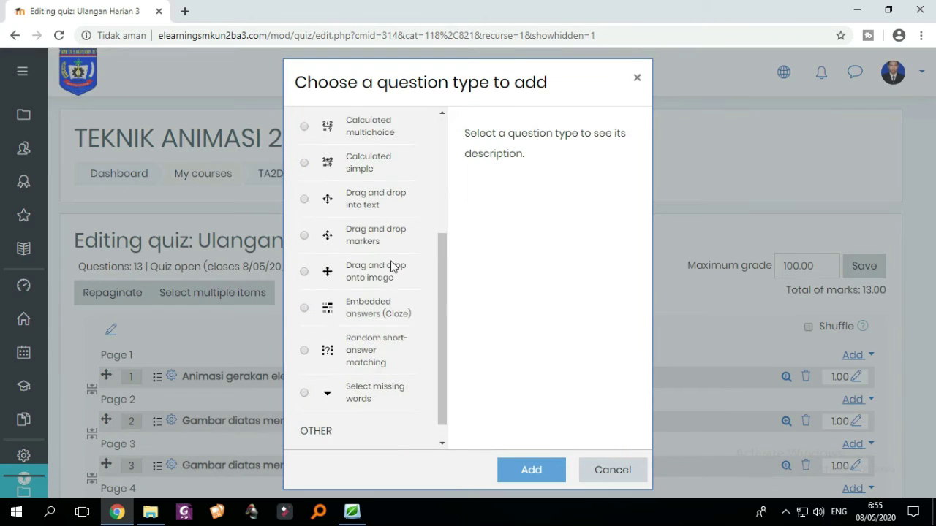
scroll(386, 267, up, 3)
click(304, 187)
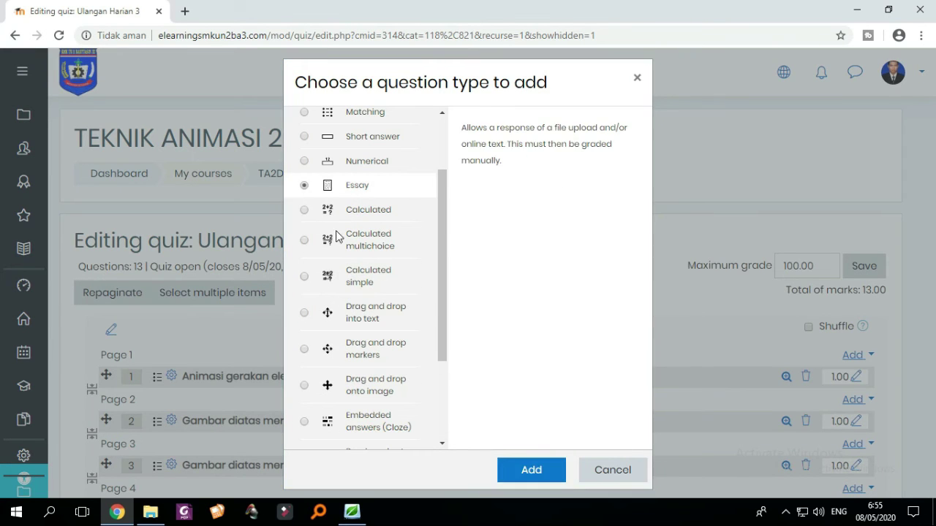
click(530, 470)
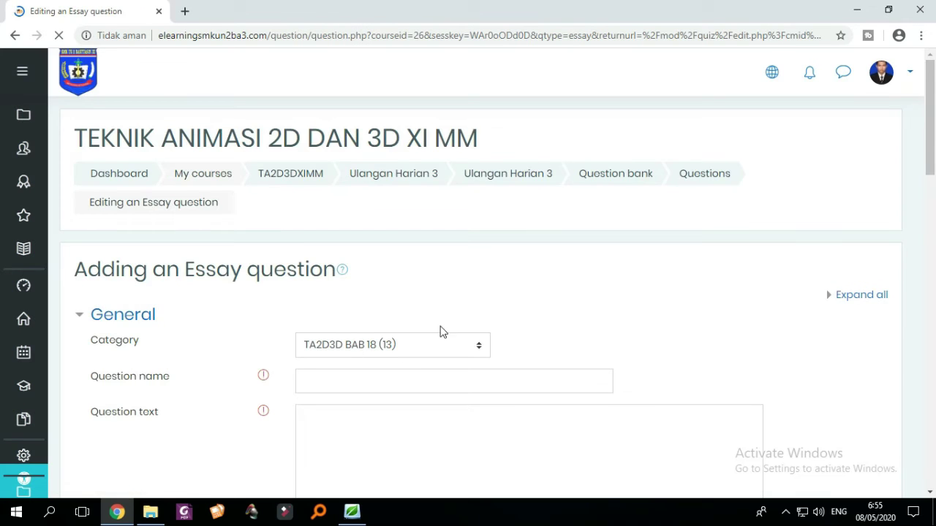
- Name the essay 'camera' and begin its question text
scroll(498, 331, down, 5)
scroll(556, 330, down, 1)
scroll(553, 326, up, 3)
click(364, 177)
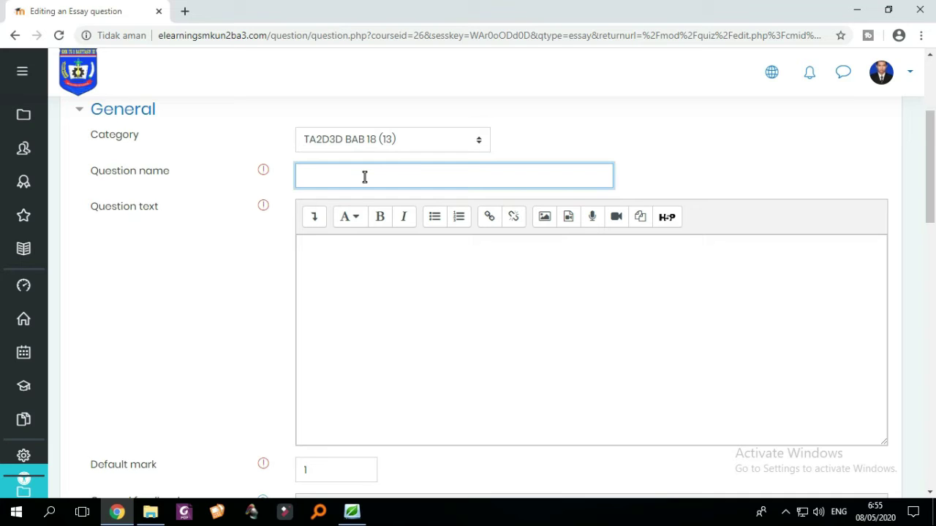
text(camera)
click(374, 266)
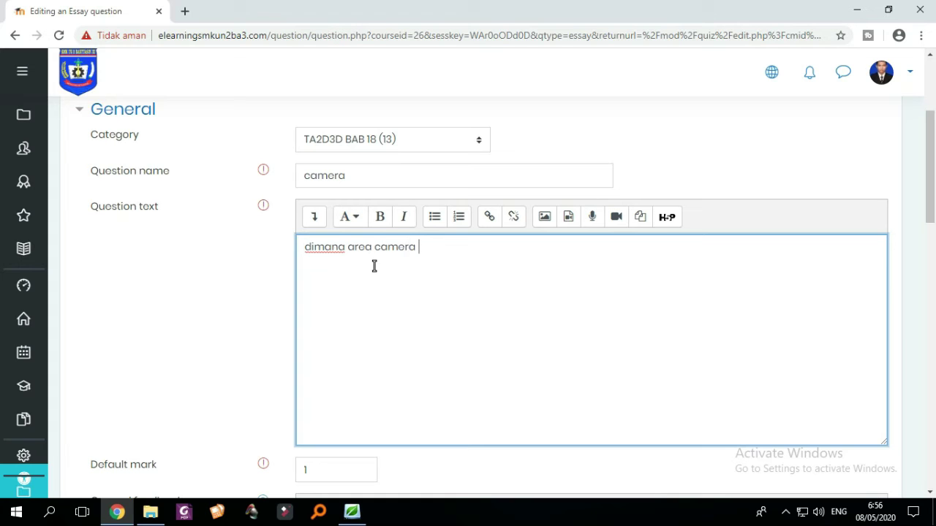
- Complete the camera question text 'dimana area camera yang baik untuk point?' and save the question
text(ng)
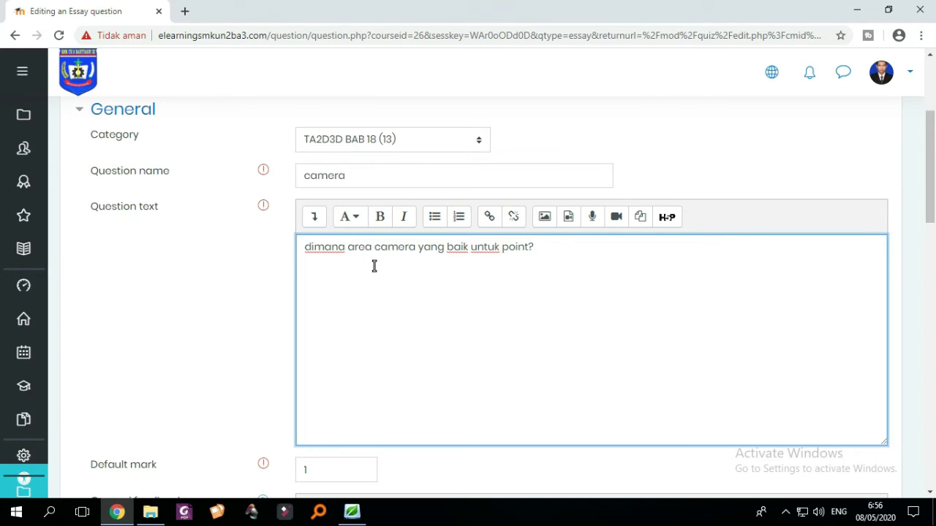
scroll(571, 275, down, 8)
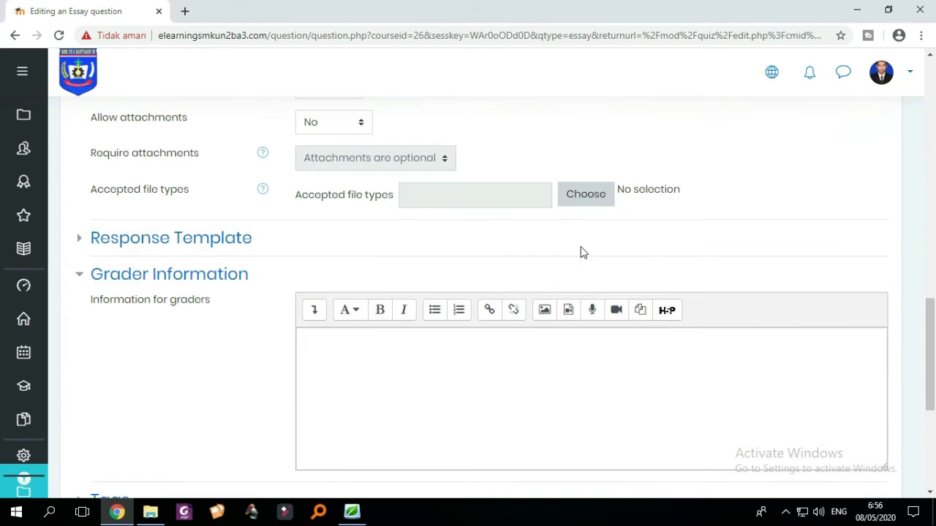
scroll(585, 263, down, 5)
click(361, 277)
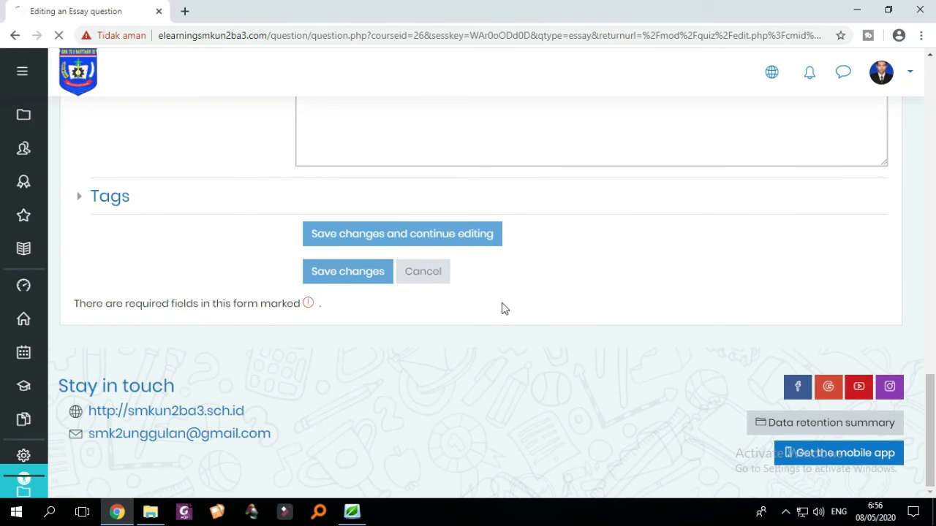
- Drag the camera essay below 2d as question 14 and give it its own Page 14
scroll(499, 314, down, 4)
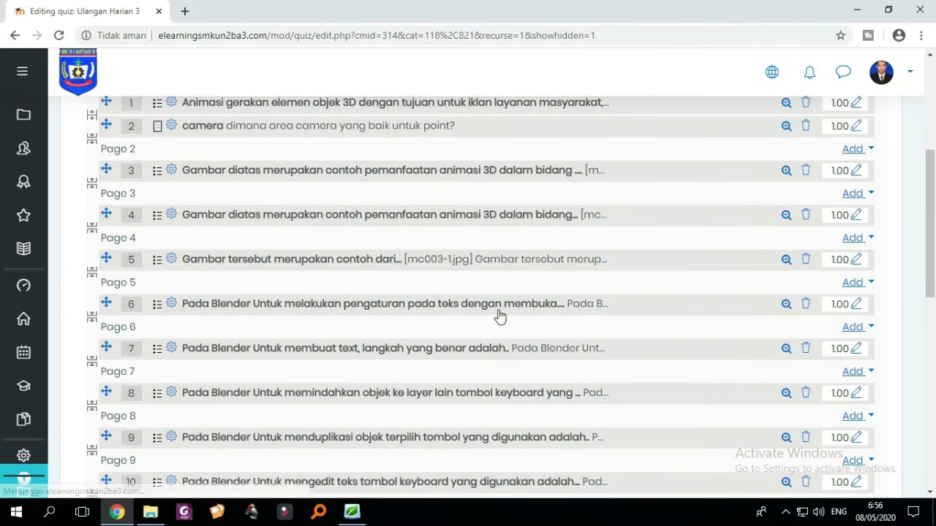
scroll(119, 259, up, 1)
drag(102, 196, 98, 265)
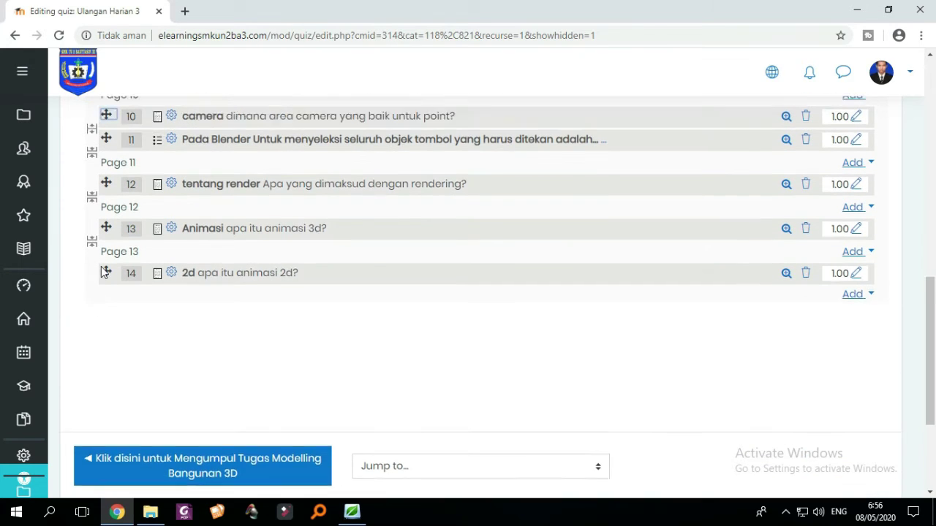
scroll(105, 272, up, 2)
drag(106, 228, 108, 388)
scroll(145, 288, down, 2)
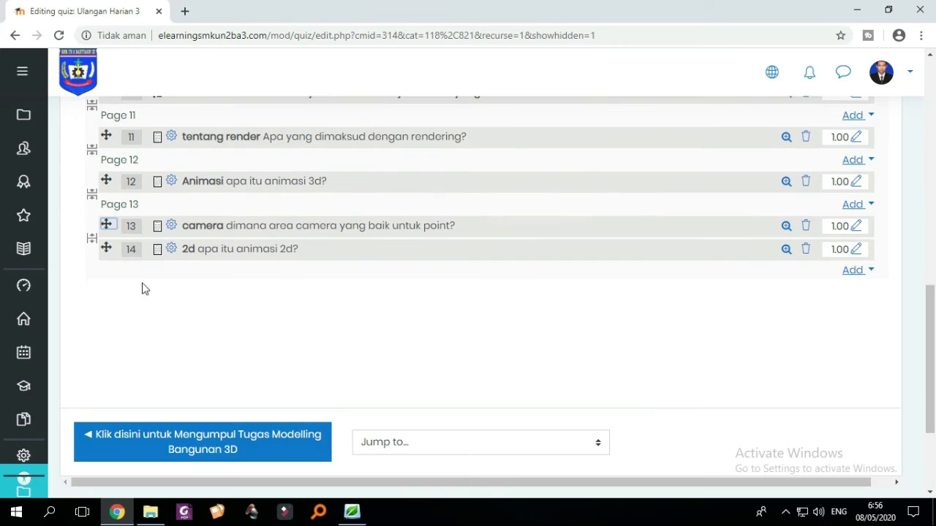
drag(106, 225, 106, 282)
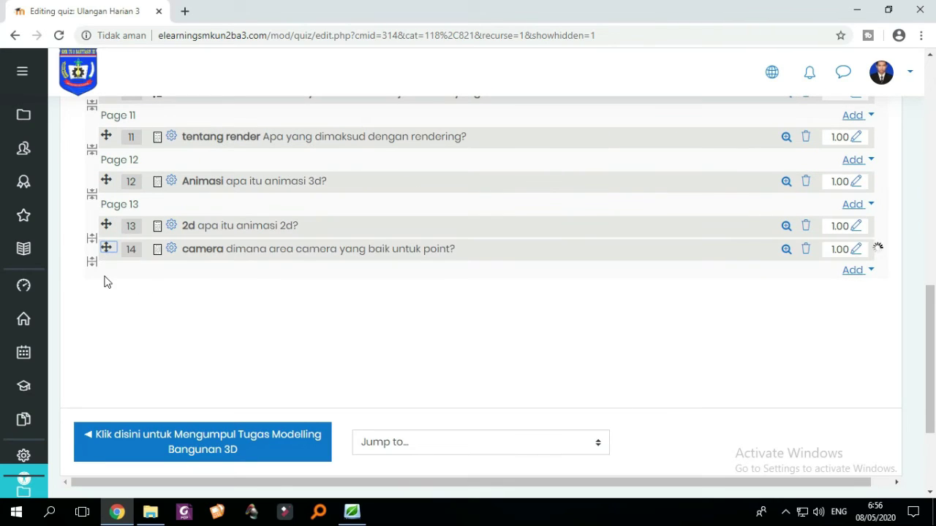
click(91, 239)
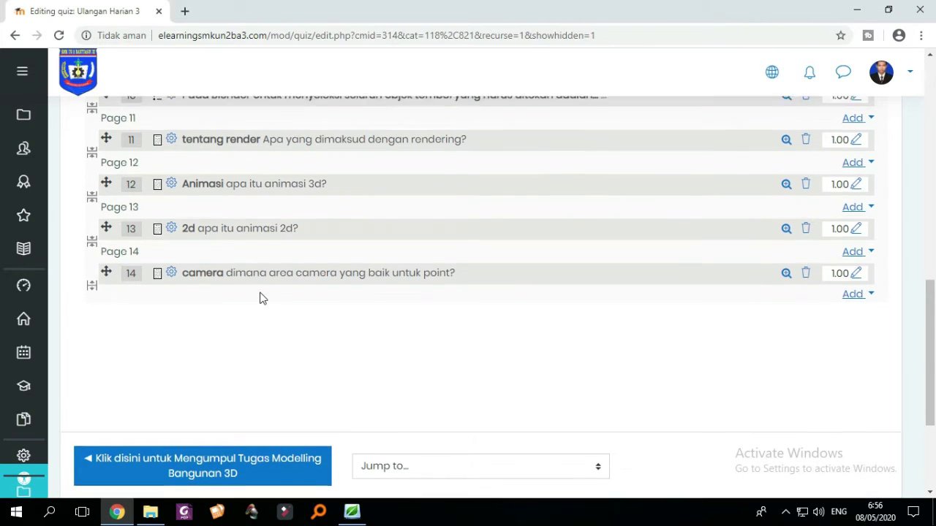
scroll(262, 298, up, 10)
scroll(558, 236, down, 2)
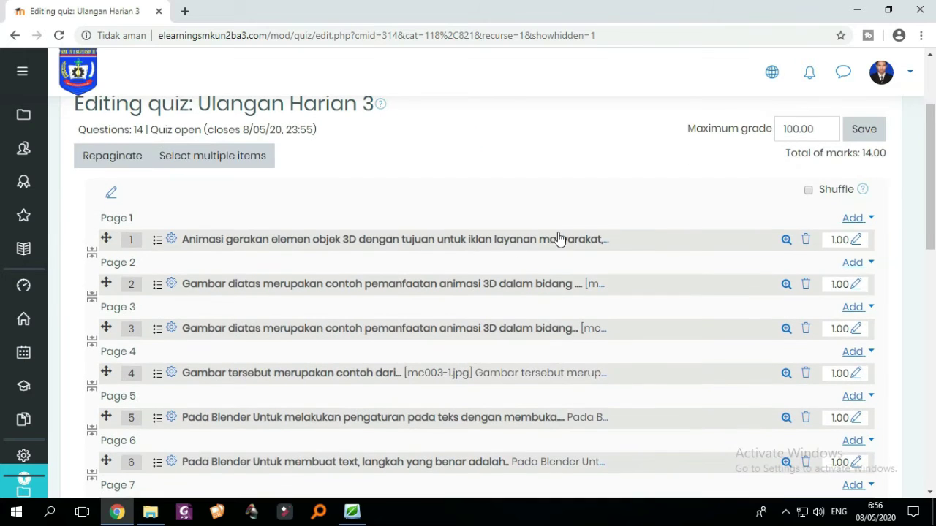
- Add a new Essay question from Page 1's add menu, keeping the default category
click(854, 218)
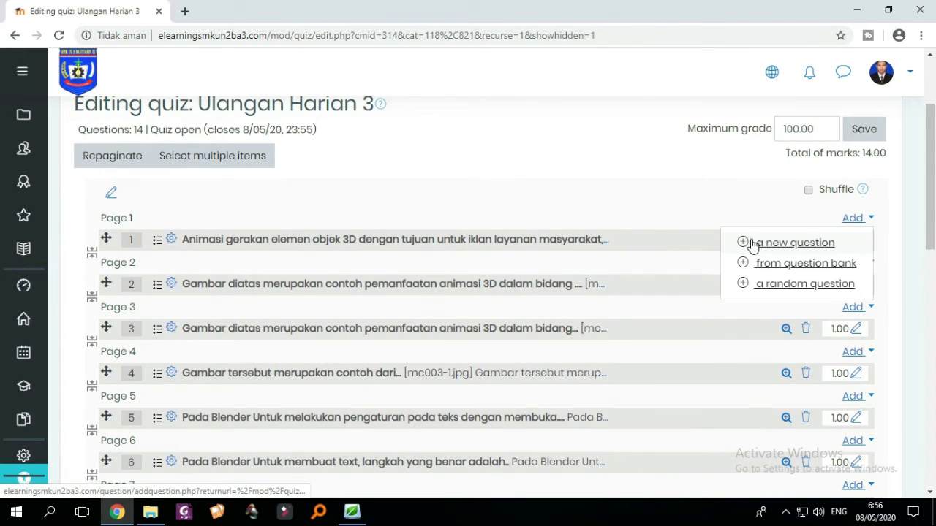
click(774, 242)
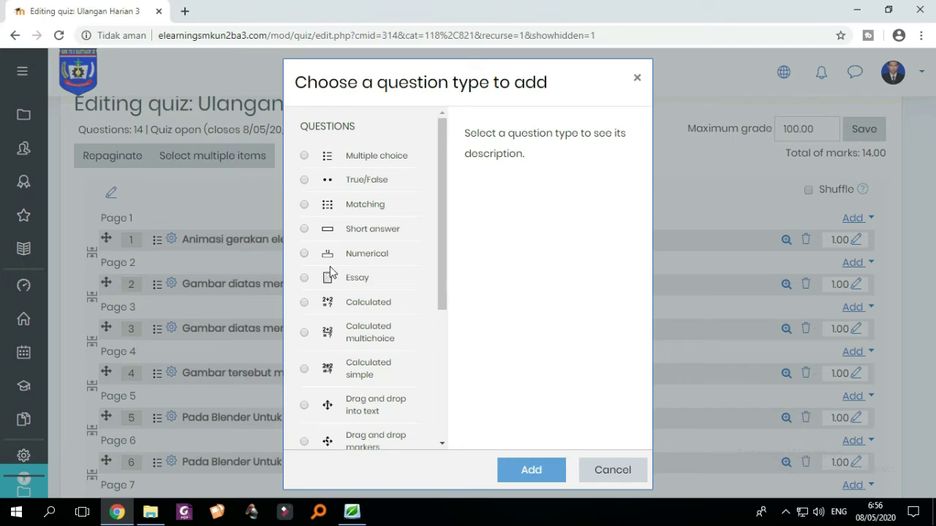
click(305, 278)
click(502, 469)
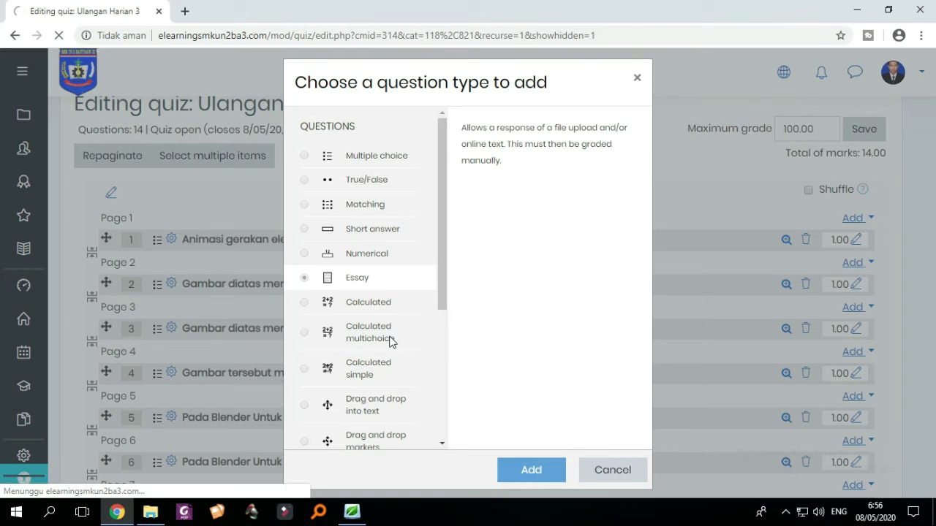
scroll(380, 328, down, 3)
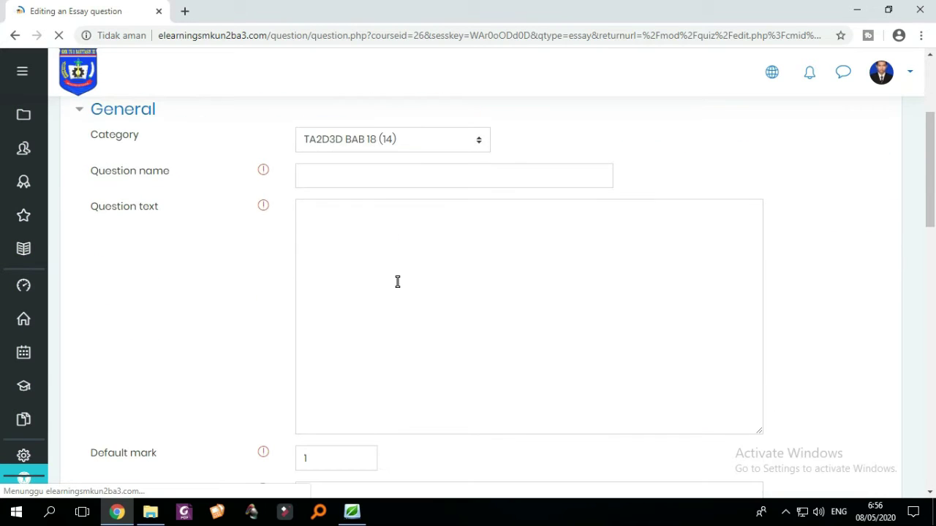
click(365, 174)
click(615, 154)
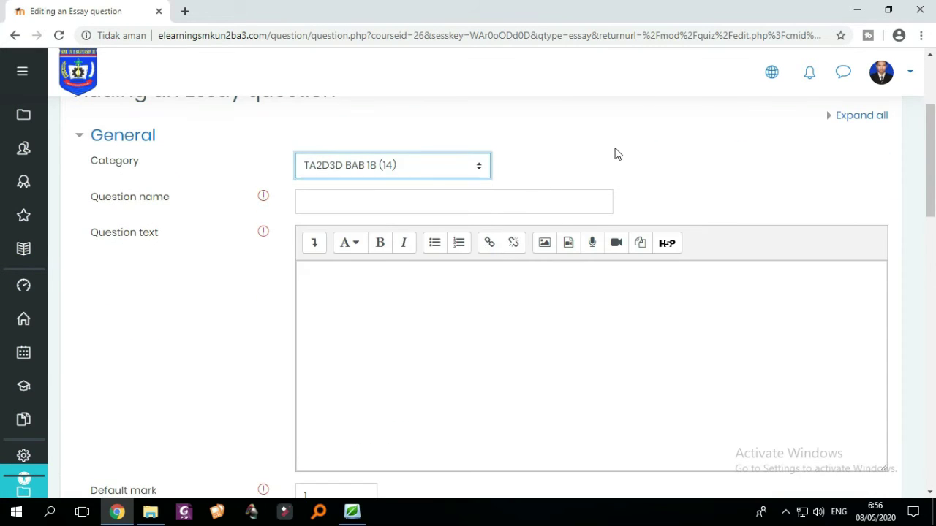
- Name the essay 'area point' with text 'apa yang dimaksud point area?' and save it
click(456, 200)
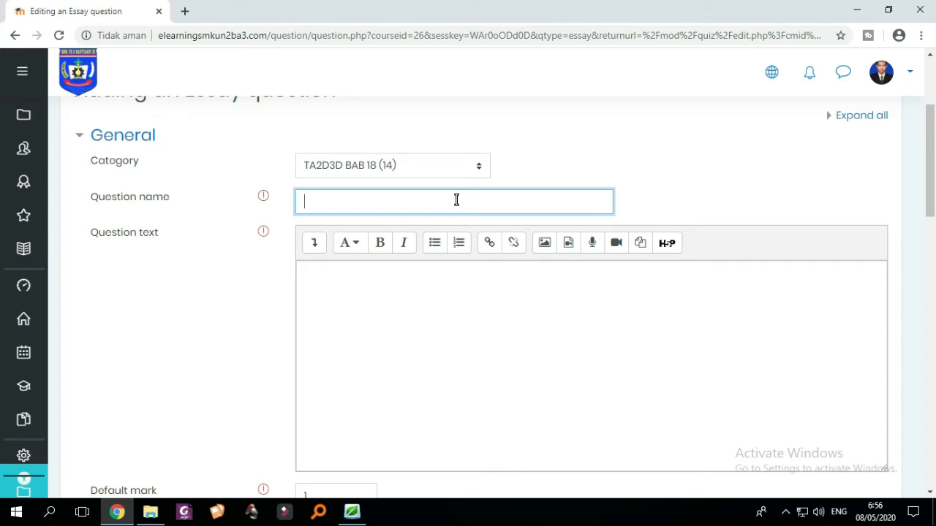
text(are)
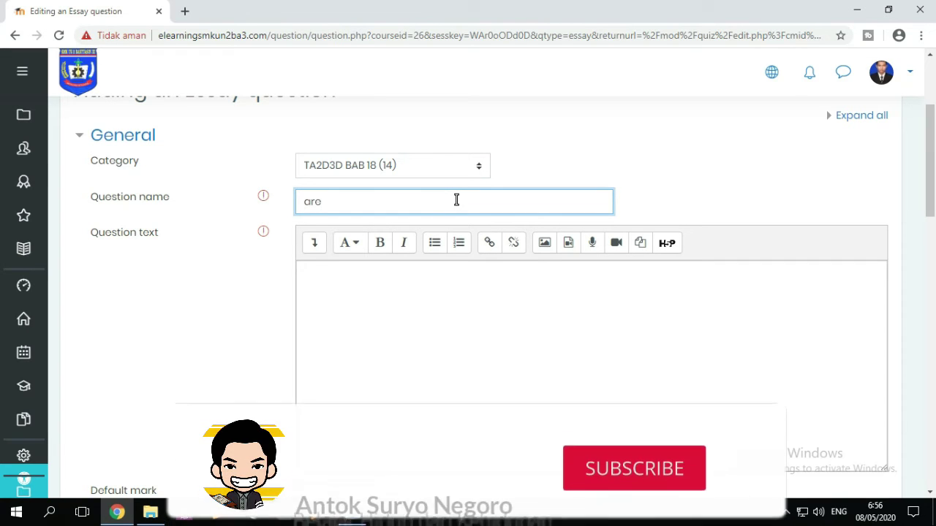
text(a)
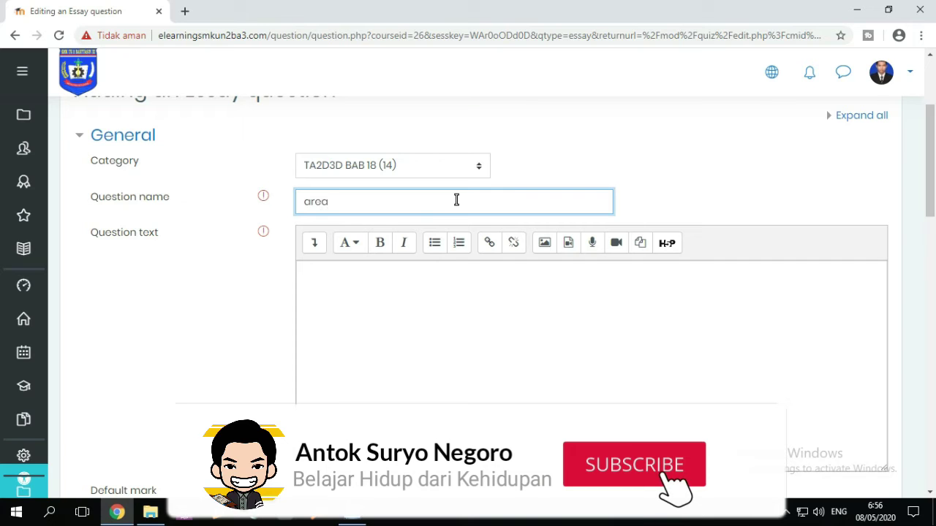
text( point)
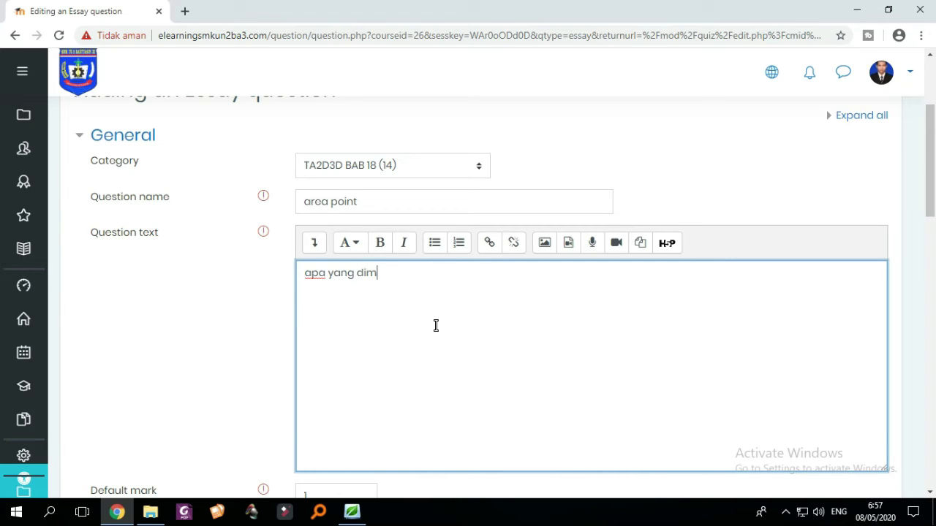
text(p)
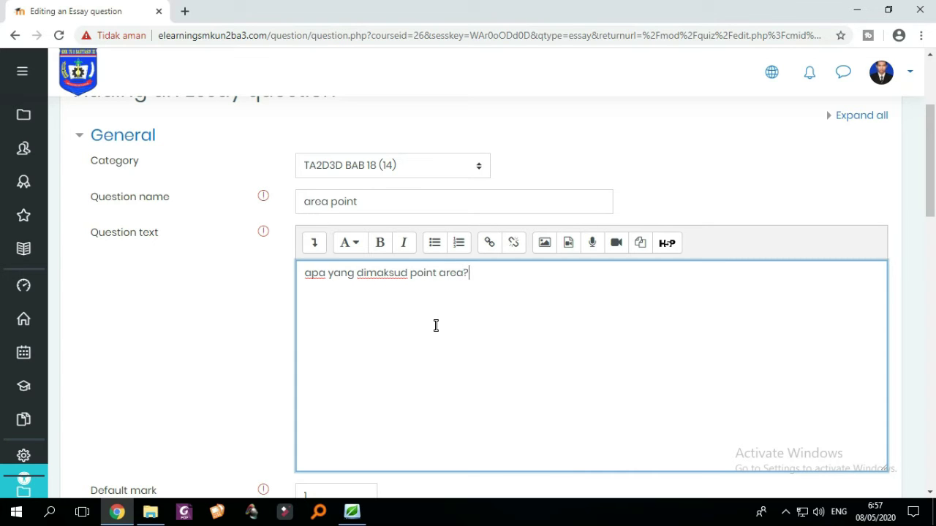
scroll(436, 326, down, 10)
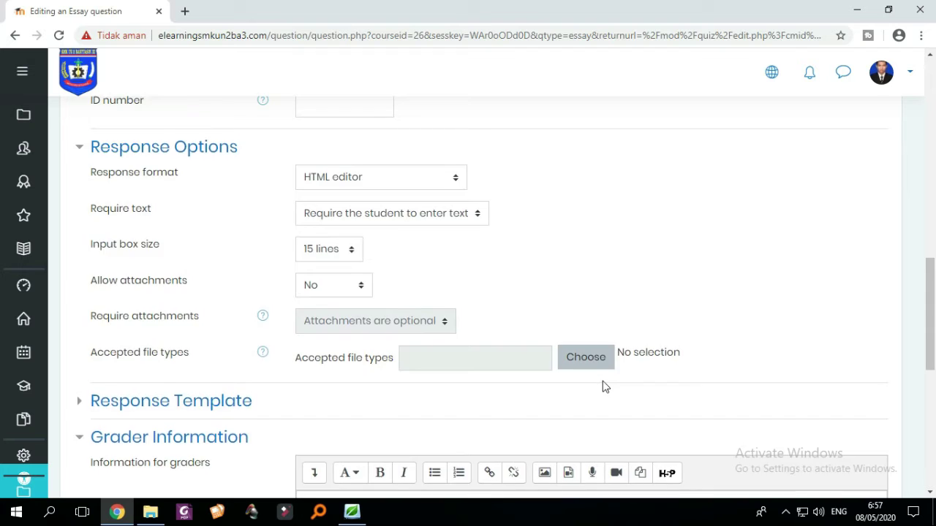
scroll(604, 387, down, 5)
click(357, 398)
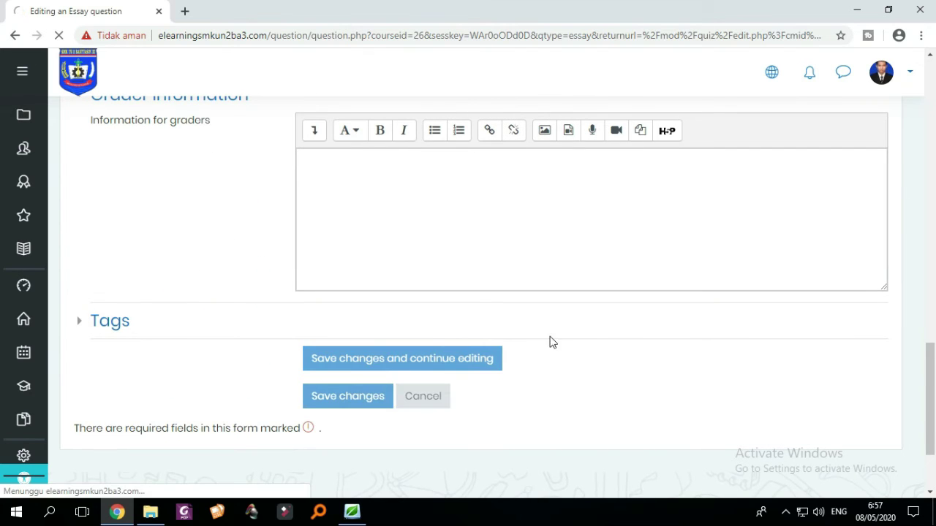
scroll(410, 297, down, 3)
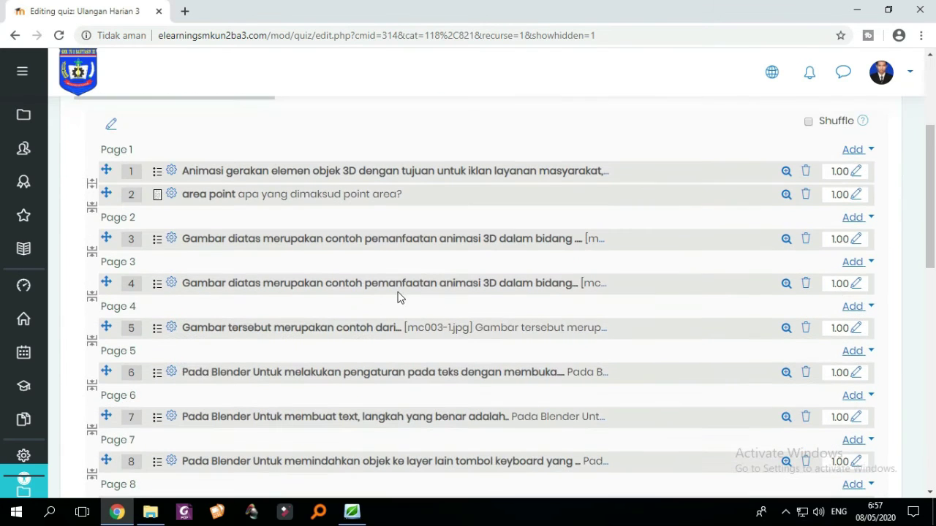
drag(108, 193, 123, 307)
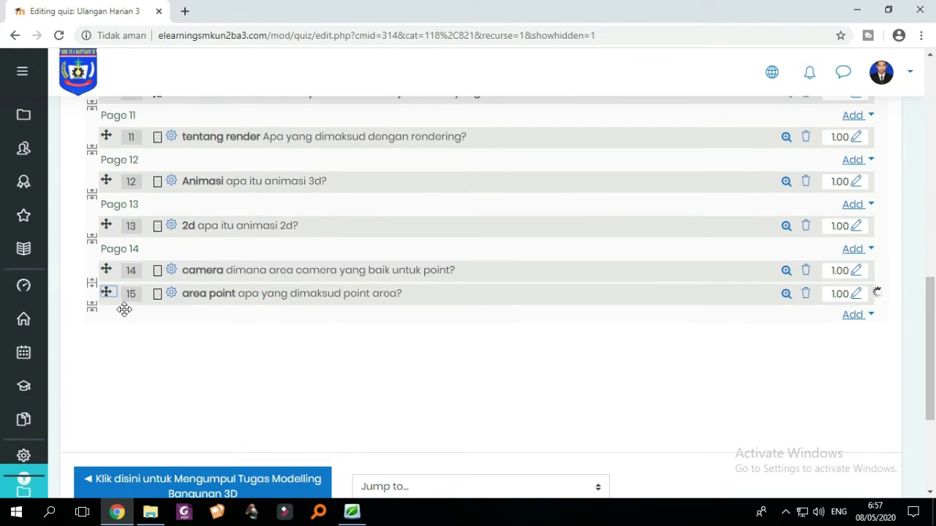
click(93, 283)
scroll(419, 316, up, 1)
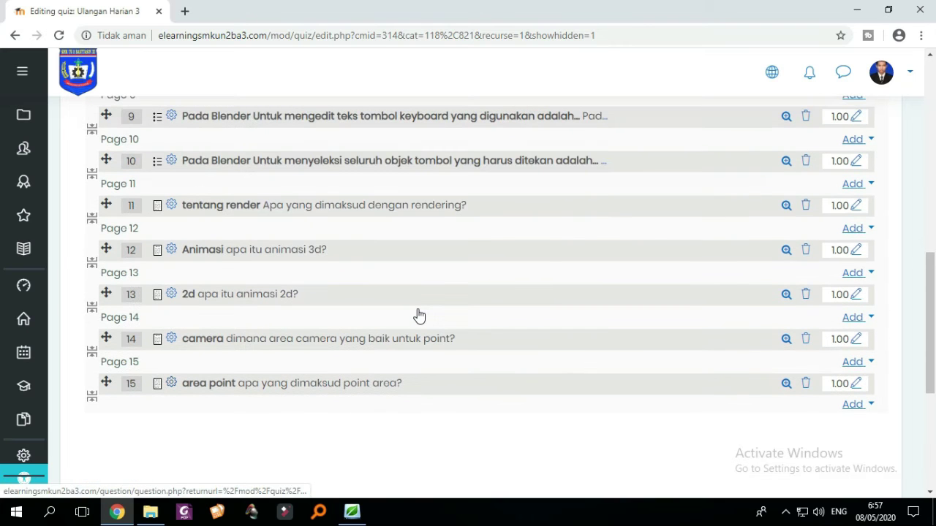
scroll(419, 315, up, 4)
scroll(421, 314, down, 3)
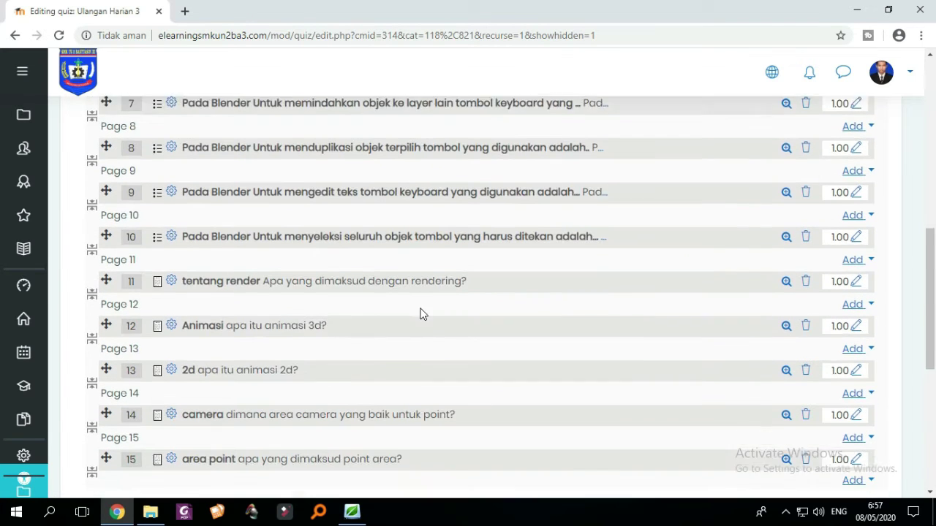
scroll(421, 314, down, 2)
scroll(431, 315, up, 6)
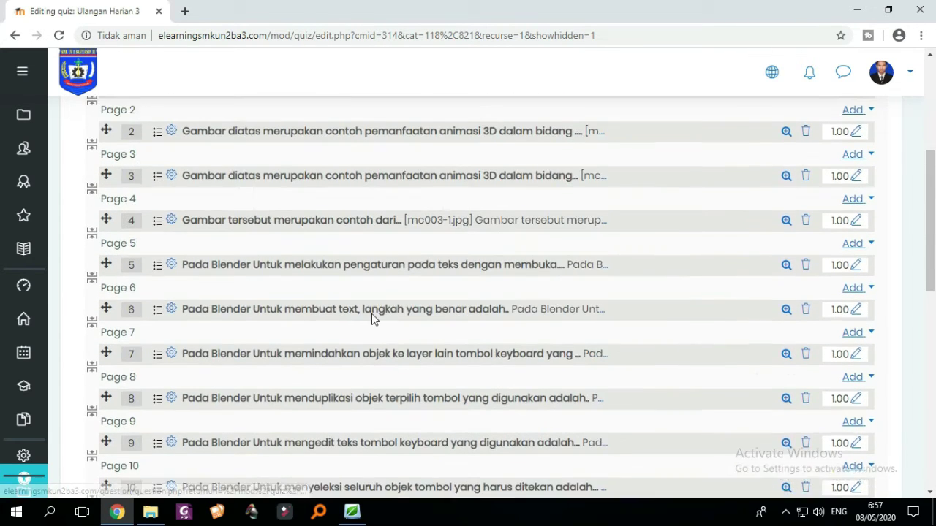
scroll(402, 315, up, 2)
scroll(403, 271, down, 4)
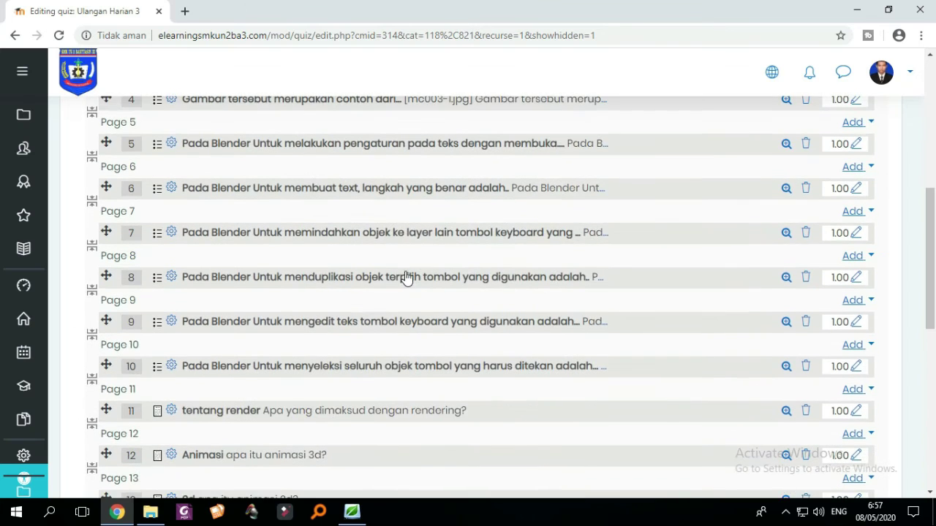
scroll(416, 313, down, 2)
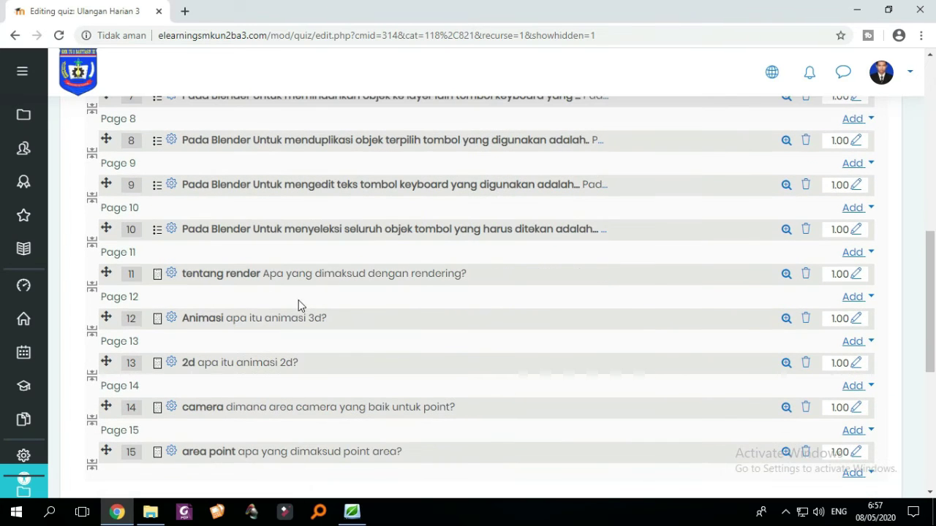
scroll(409, 322, down, 2)
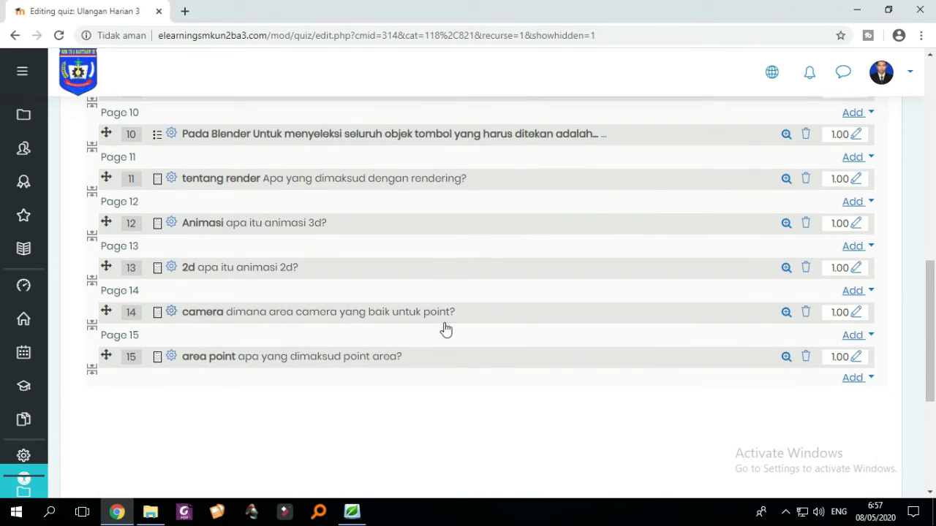
scroll(658, 351, up, 8)
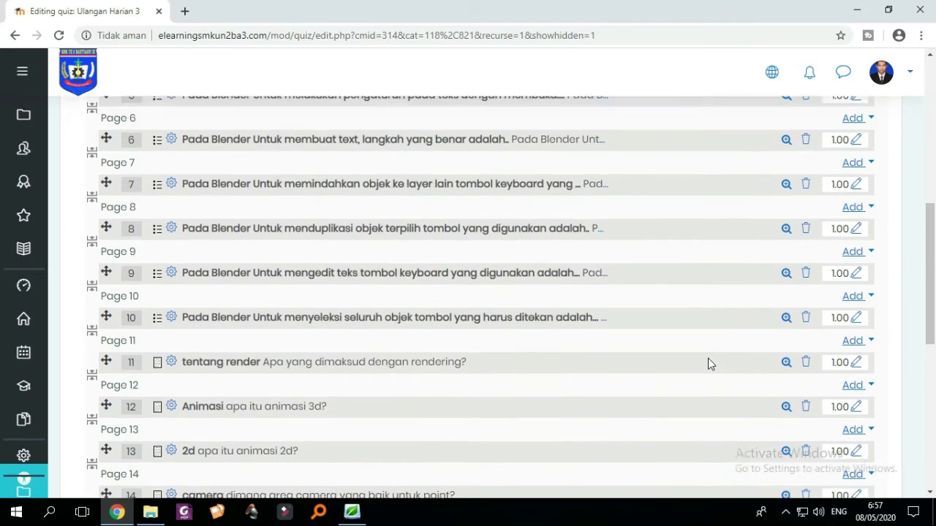
scroll(709, 363, up, 1)
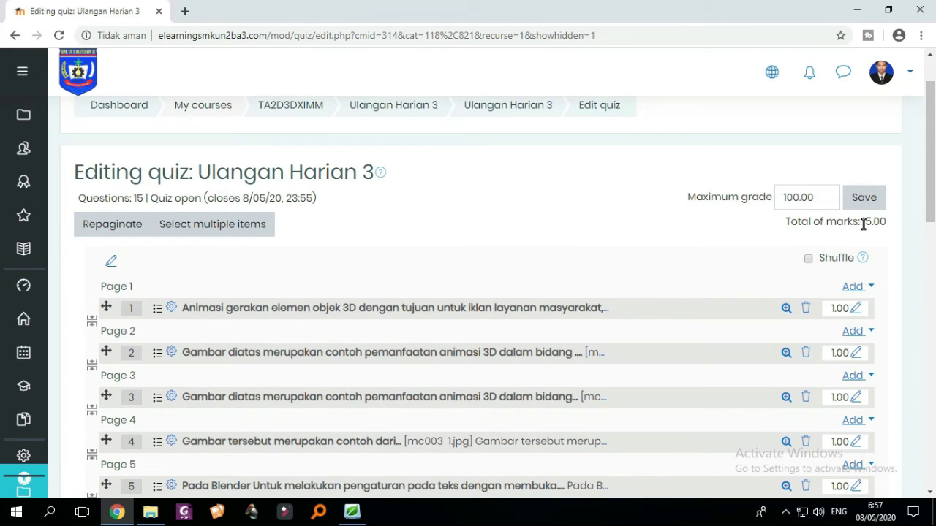
scroll(867, 241, down, 5)
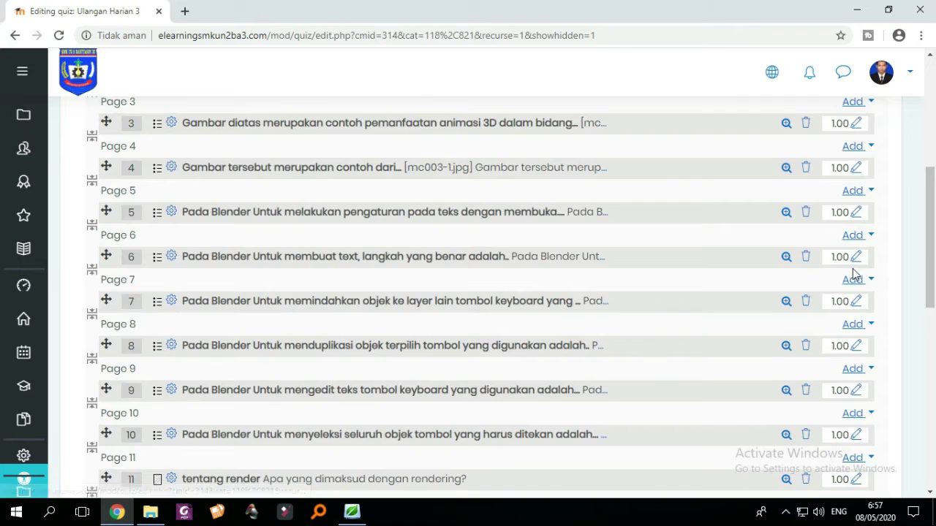
scroll(852, 270, down, 1)
scroll(850, 271, up, 1)
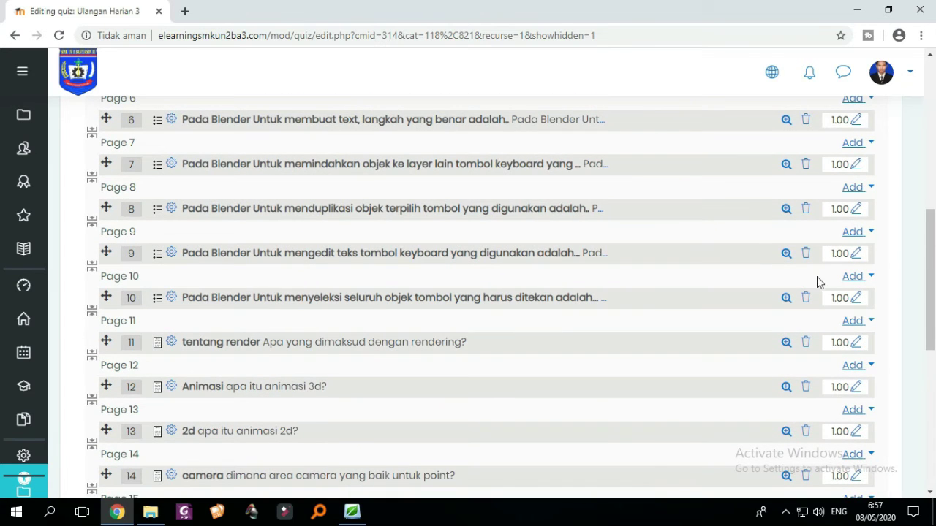
scroll(830, 293, down, 3)
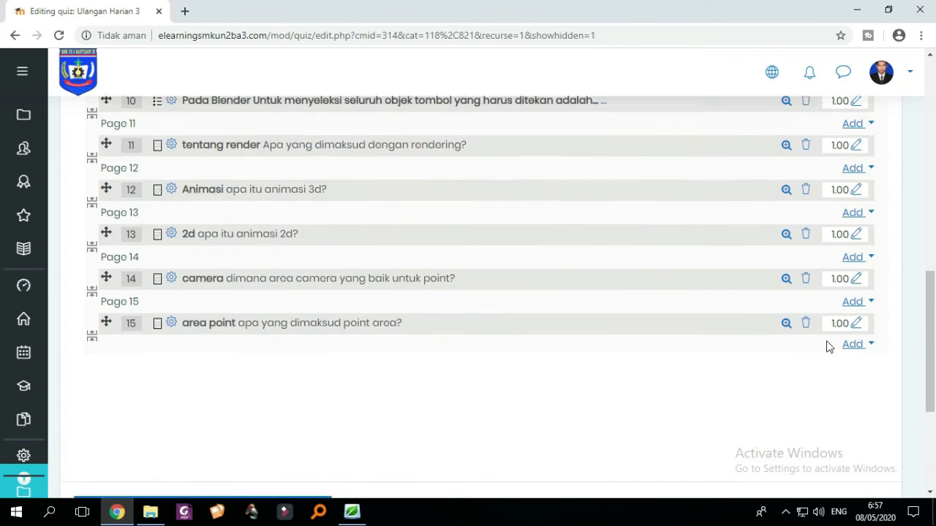
scroll(829, 345, up, 1)
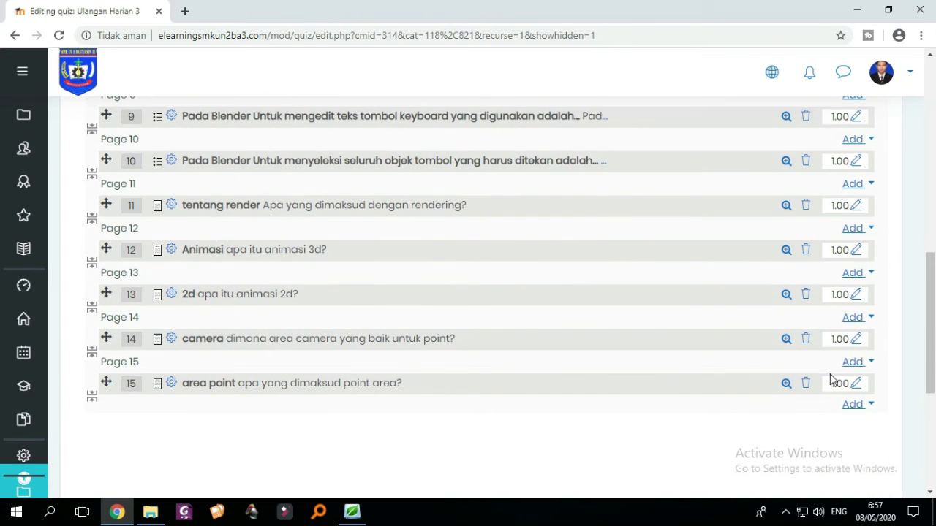
scroll(833, 367, up, 1)
scroll(834, 380, up, 1)
scroll(831, 317, down, 2)
scroll(821, 328, up, 4)
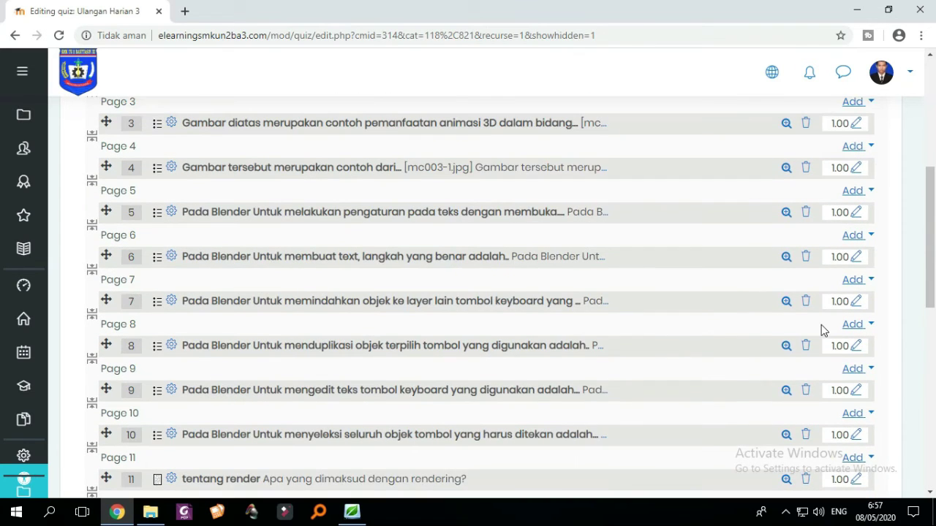
scroll(821, 329, up, 4)
scroll(821, 326, down, 3)
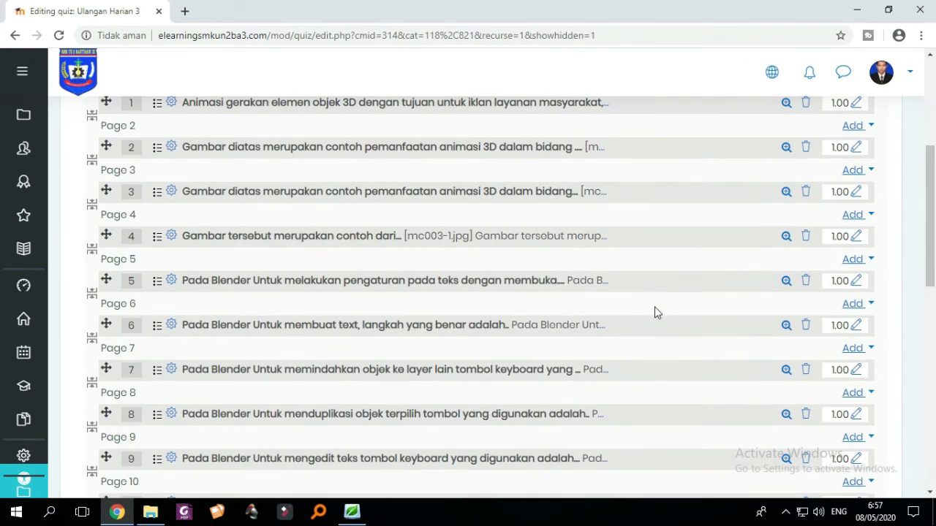
scroll(687, 302, down, 3)
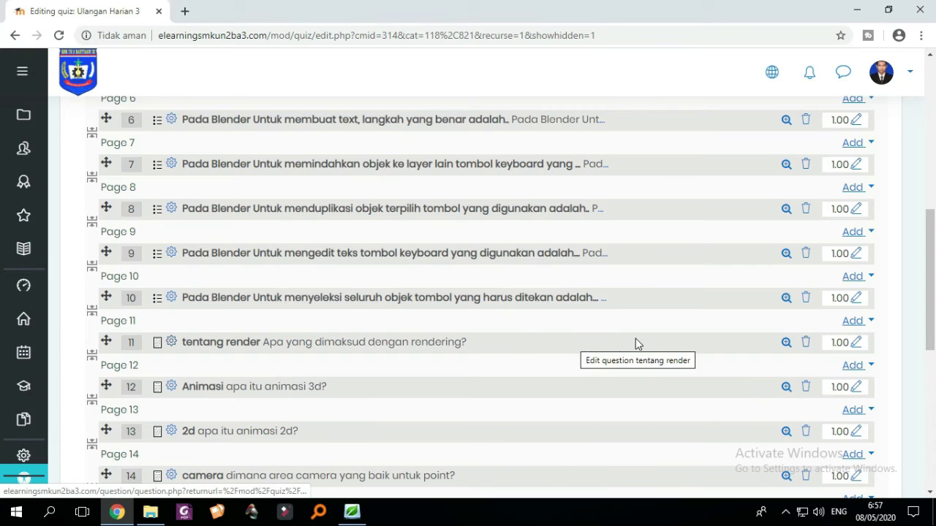
scroll(793, 354, down, 1)
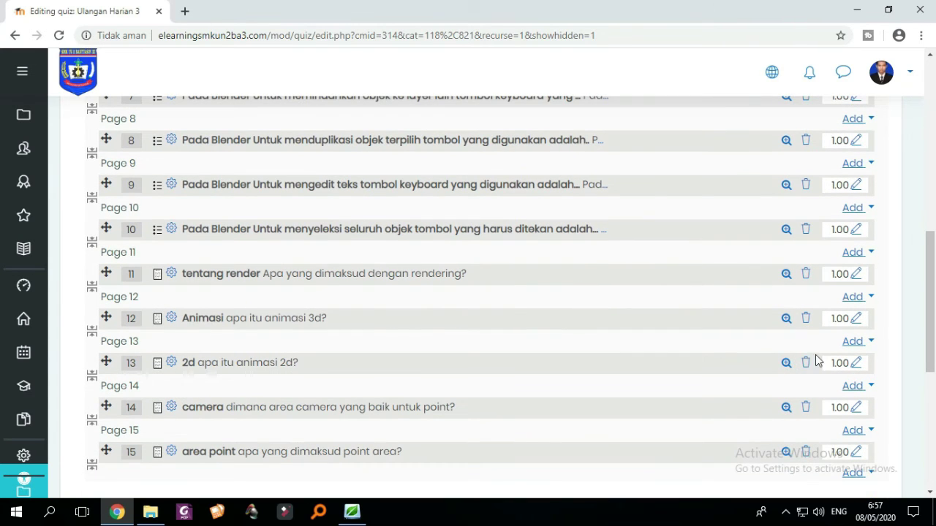
- Set the marks for questions 11, 12 and 13 to 2 each
click(856, 275)
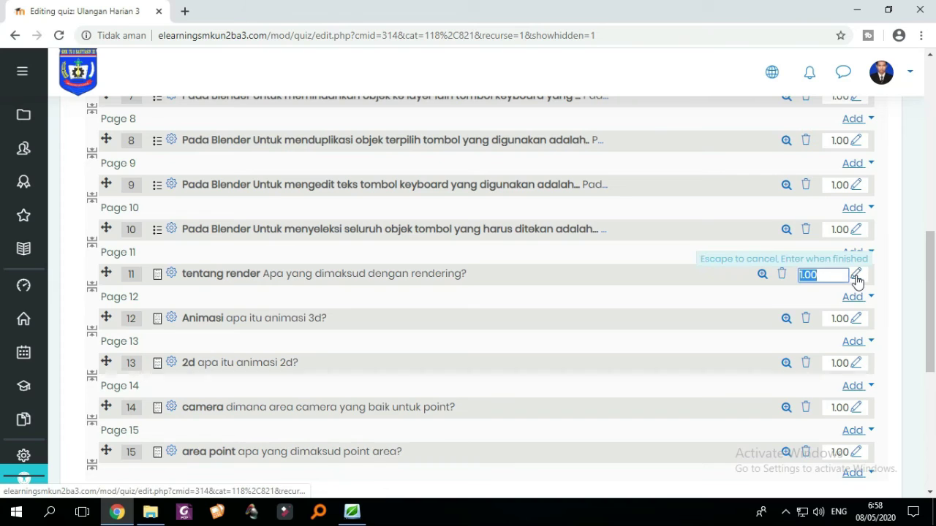
text(2)
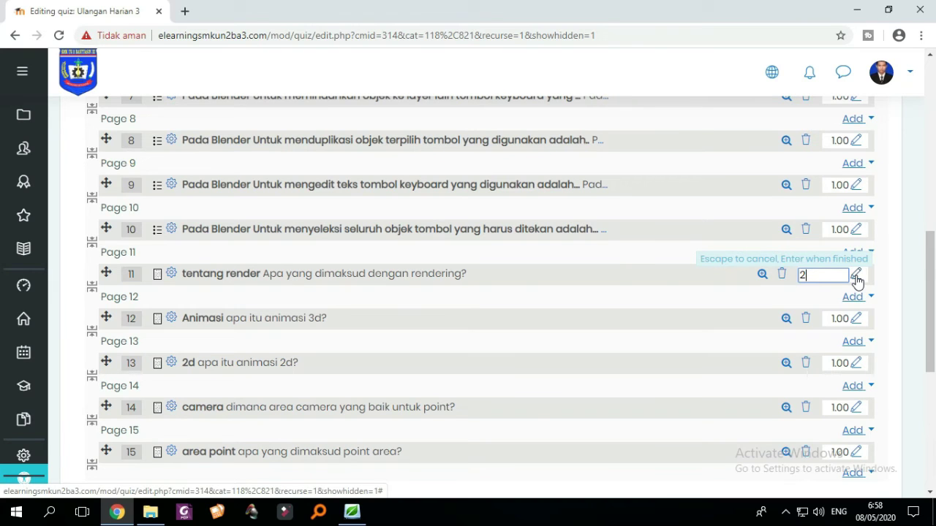
key(Return)
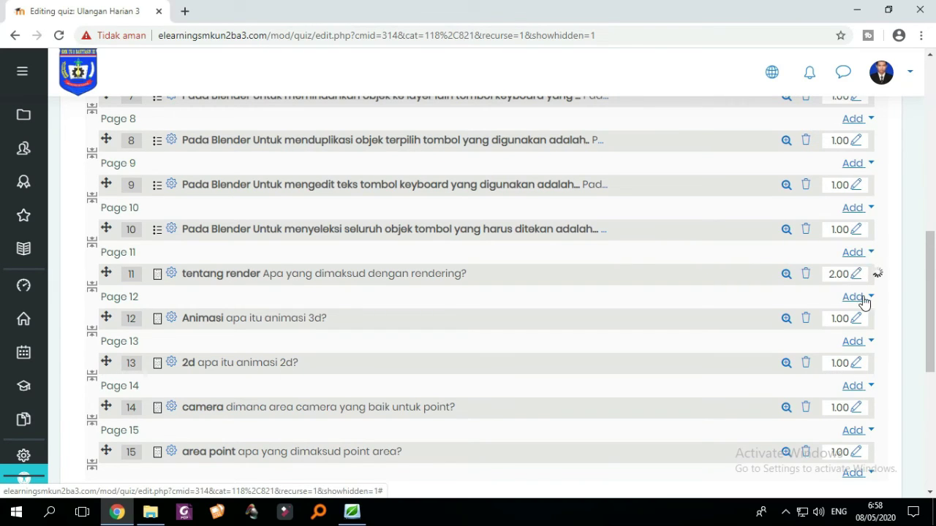
click(855, 322)
text(2)
key(Return)
click(856, 363)
text(2)
key(Return)
- Set the marks for questions 14 and 15 to 2 each
scroll(865, 336, down, 3)
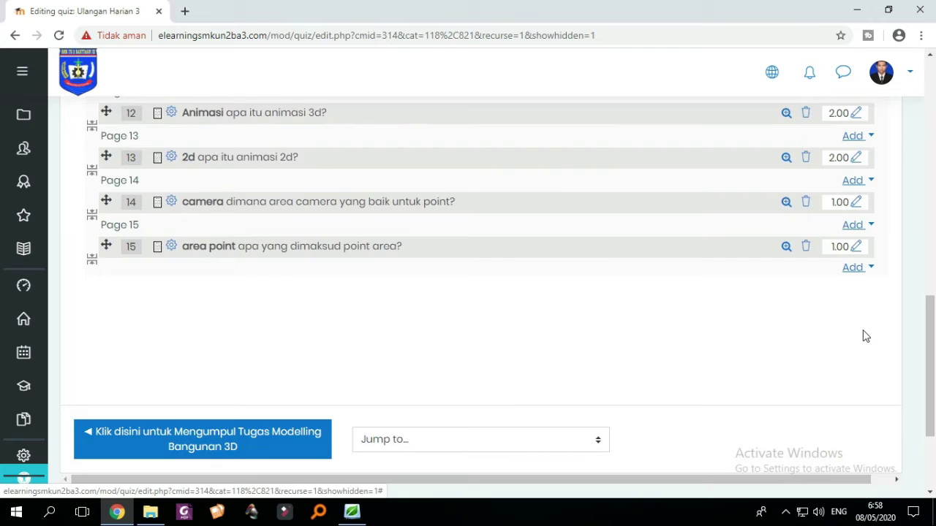
scroll(865, 337, up, 2)
click(855, 339)
text(2)
key(Return)
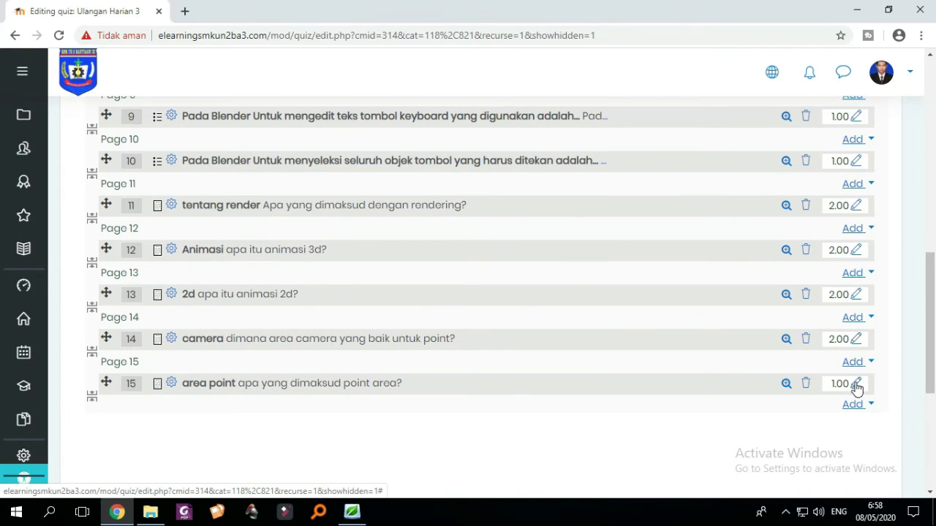
click(855, 384)
text(2)
key(Return)
- Save the grading changes and check the quiz's total marks of 20.00
scroll(828, 340, up, 1)
scroll(831, 362, up, 2)
scroll(834, 380, down, 4)
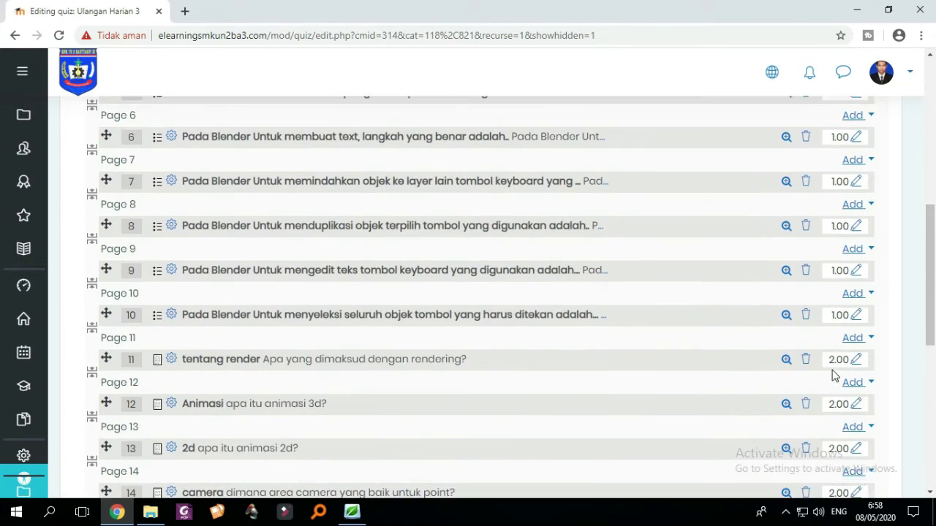
scroll(804, 314, up, 3)
scroll(872, 352, up, 7)
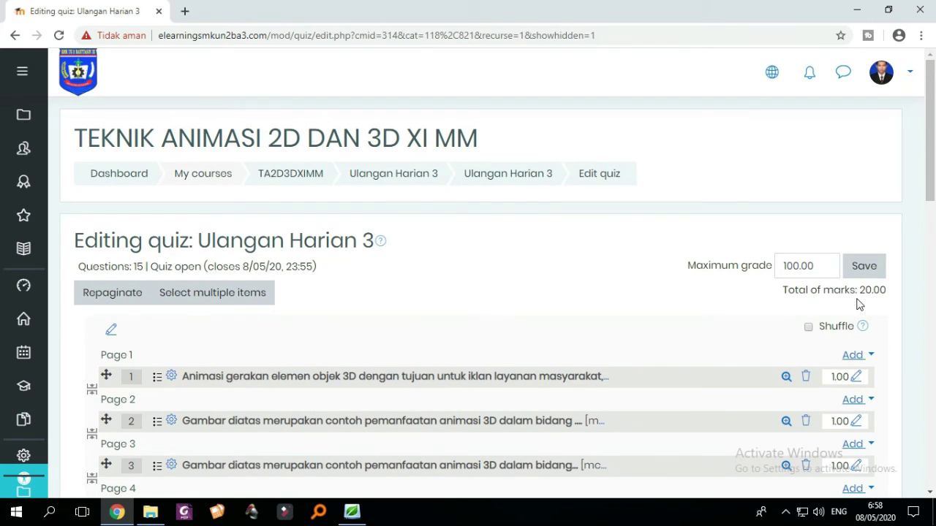
scroll(865, 293, down, 4)
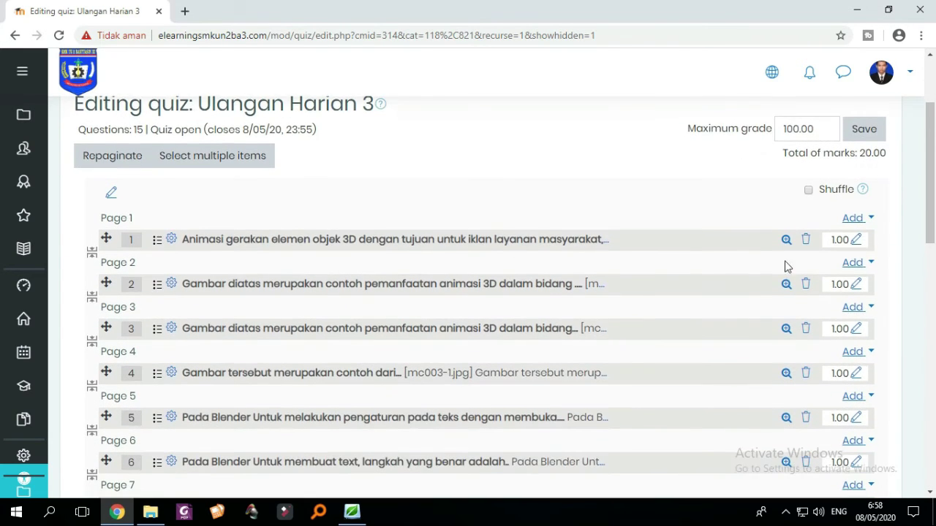
scroll(575, 198, down, 5)
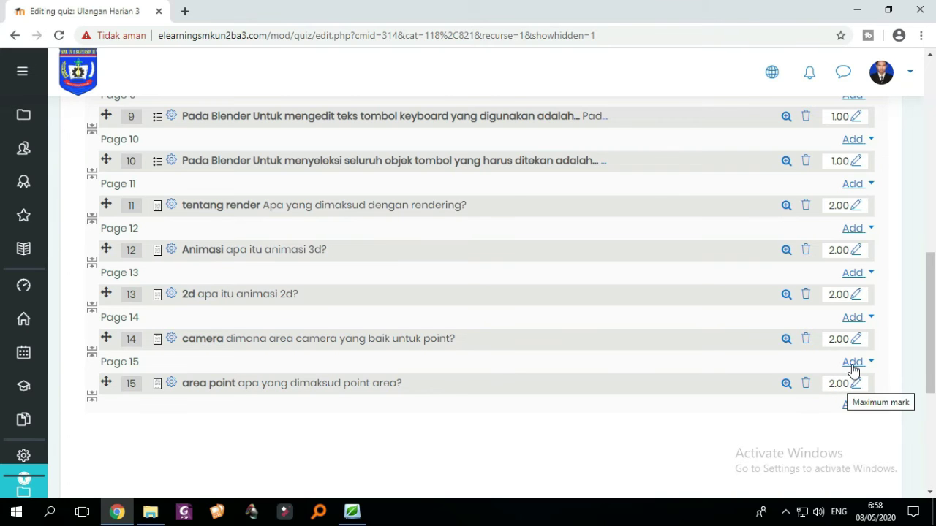
scroll(847, 374, up, 1)
scroll(833, 323, up, 7)
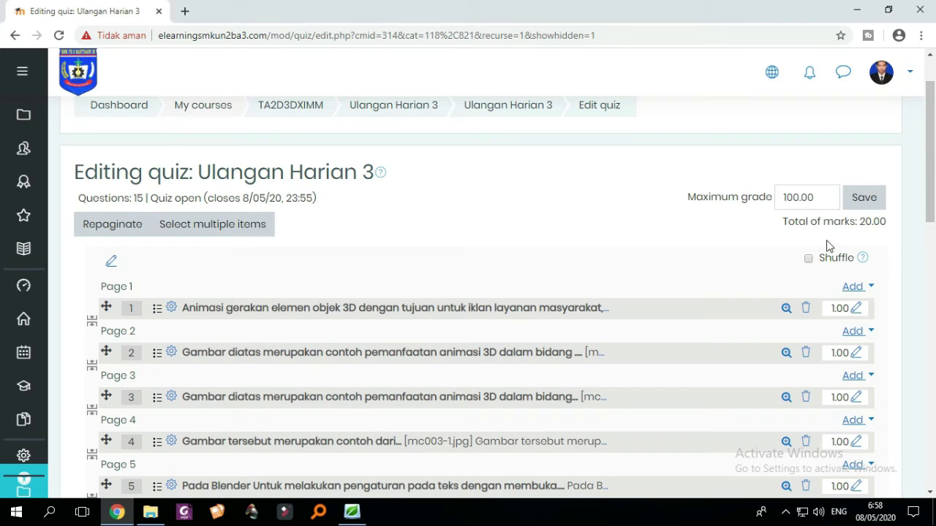
click(864, 208)
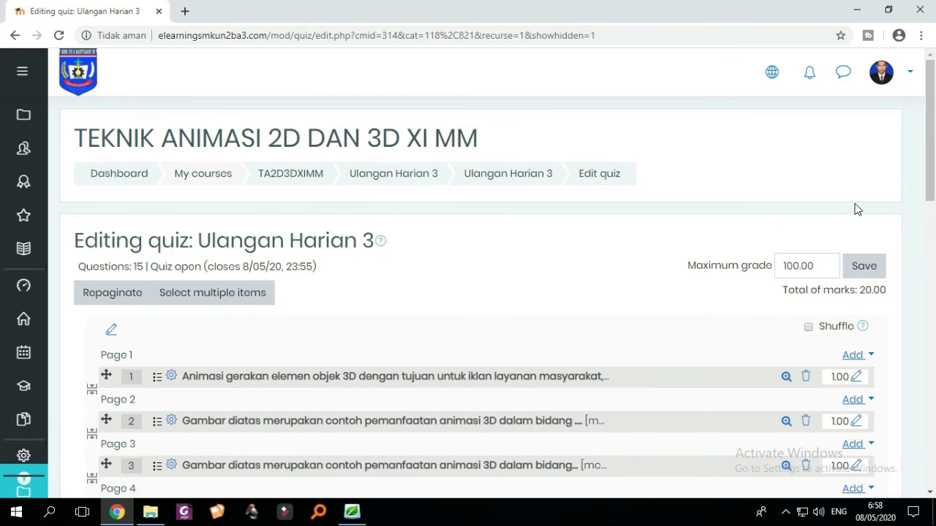
scroll(853, 204, down, 11)
scroll(743, 334, up, 3)
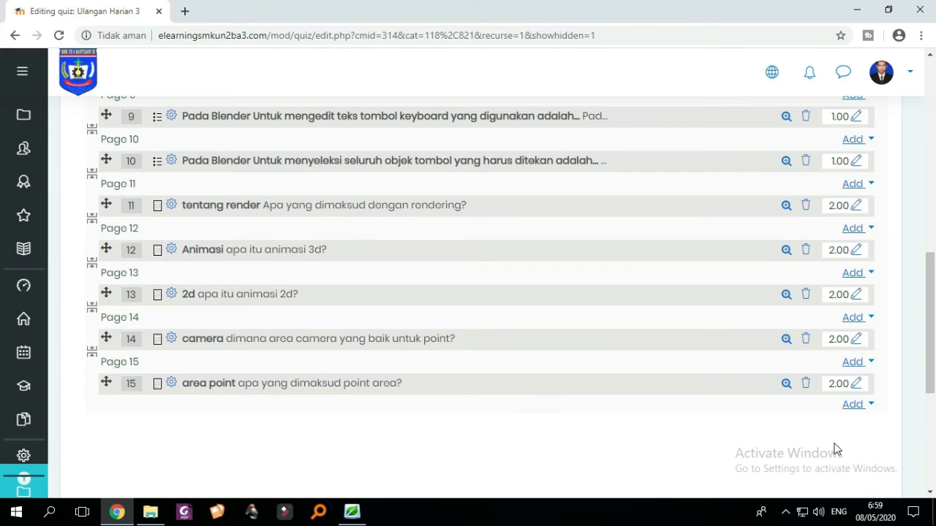
scroll(836, 447, up, 4)
scroll(836, 446, up, 4)
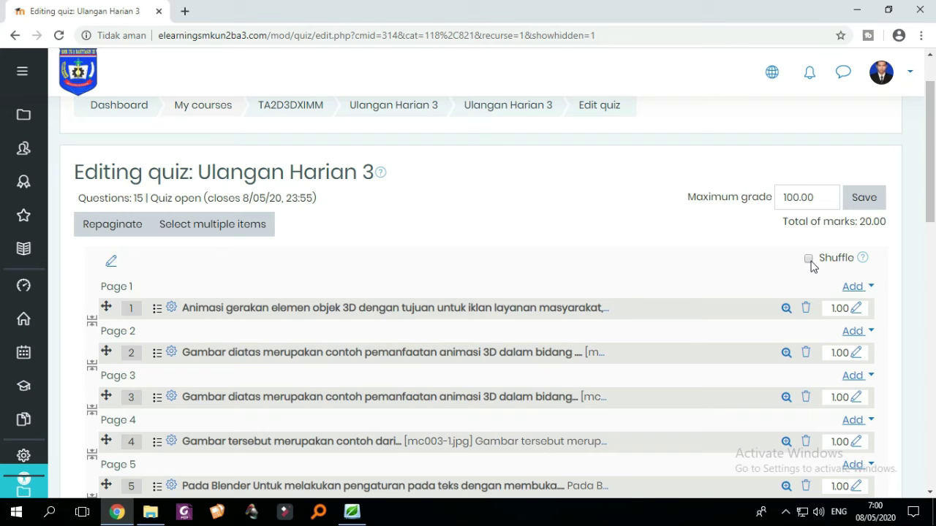
scroll(741, 320, down, 8)
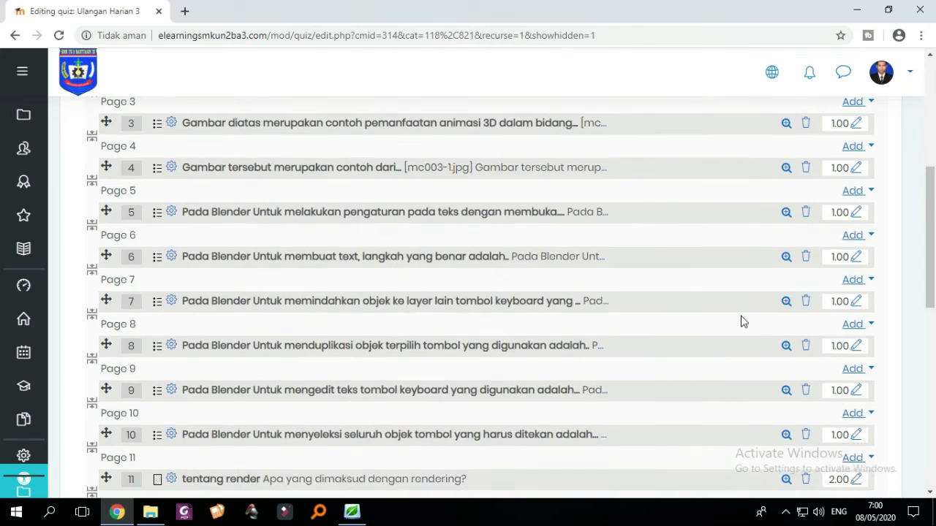
scroll(567, 334, up, 3)
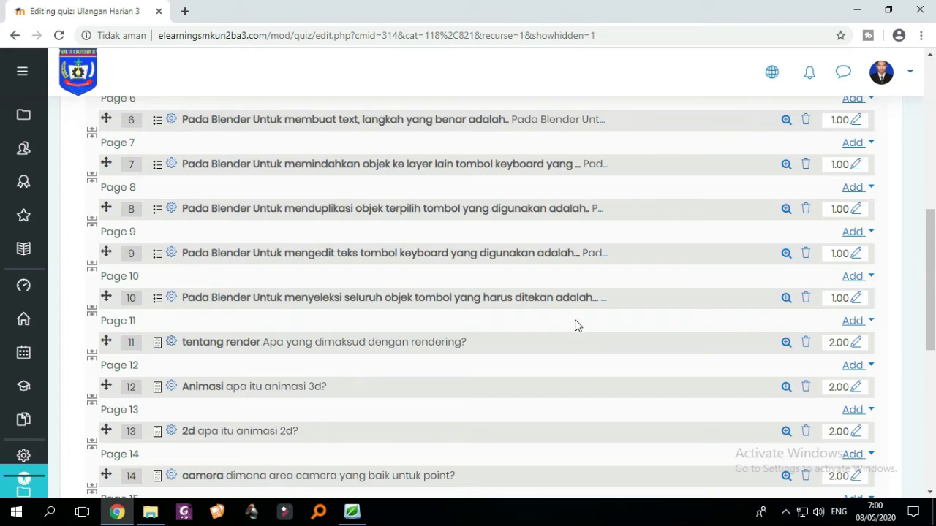
scroll(522, 310, up, 5)
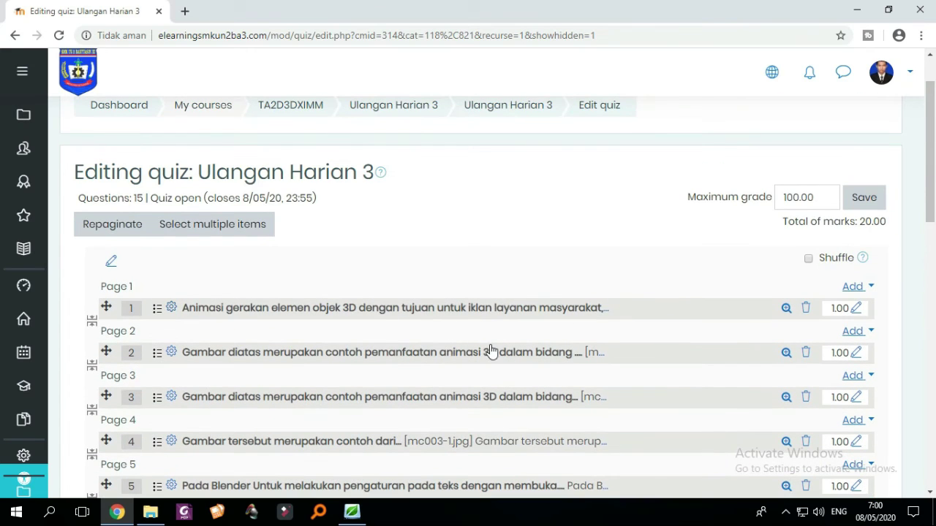
scroll(438, 325, down, 2)
scroll(501, 322, up, 2)
scroll(554, 326, down, 1)
scroll(541, 293, down, 5)
scroll(480, 324, up, 5)
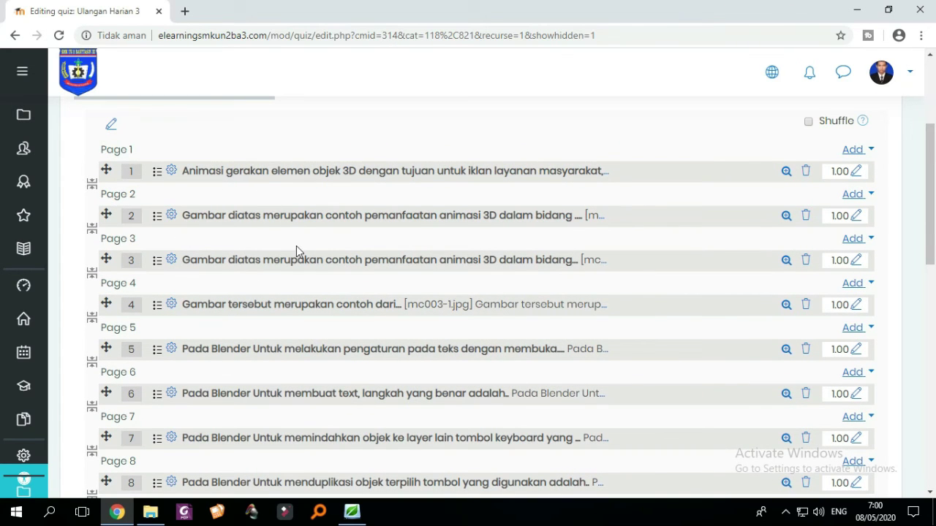
scroll(411, 263, down, 6)
scroll(637, 295, up, 10)
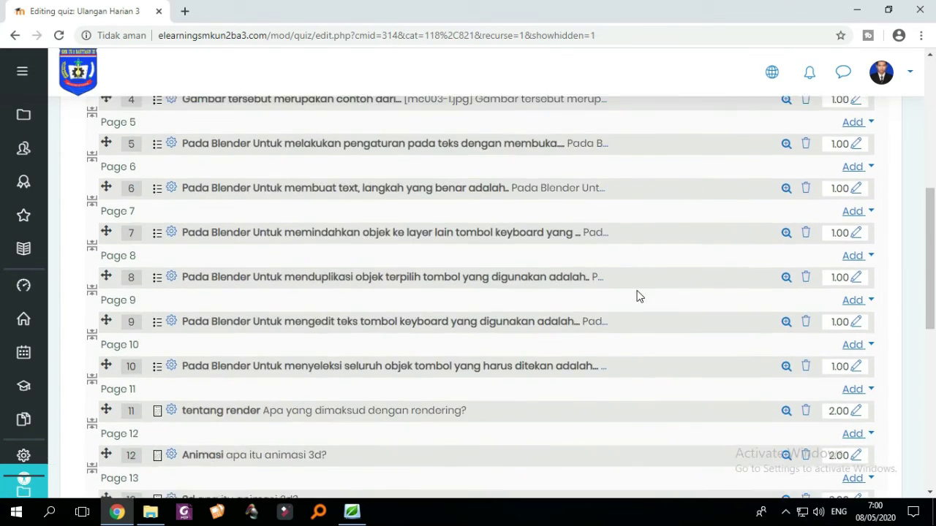
scroll(565, 342, down, 3)
scroll(584, 347, up, 3)
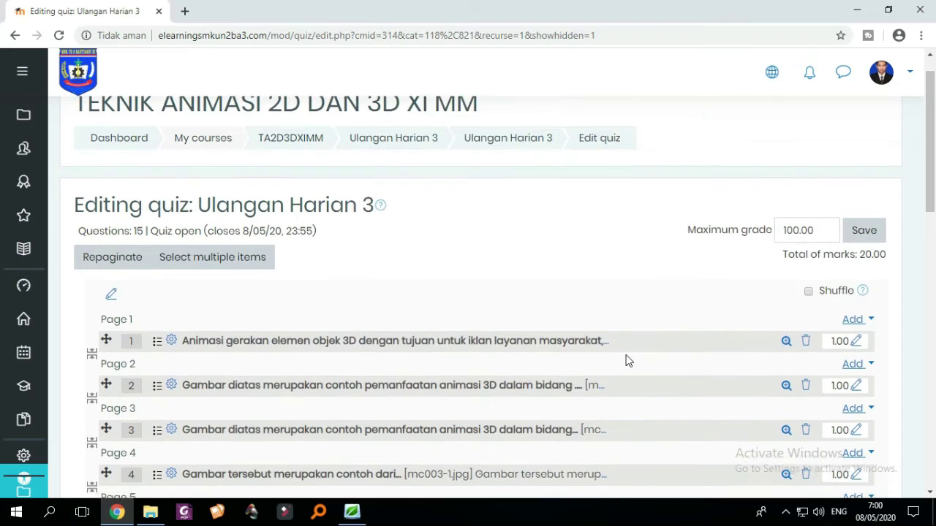
scroll(786, 342, down, 7)
scroll(821, 401, down, 1)
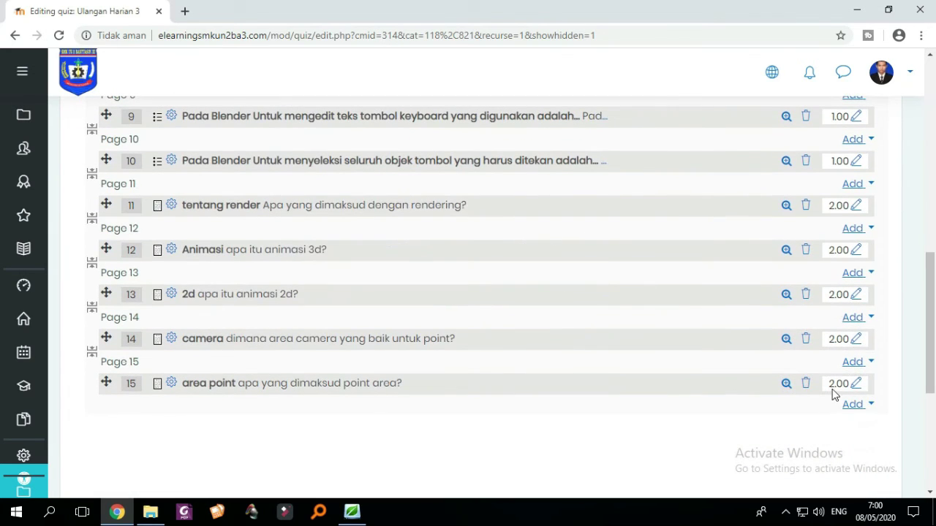
scroll(762, 341, up, 4)
scroll(683, 286, up, 2)
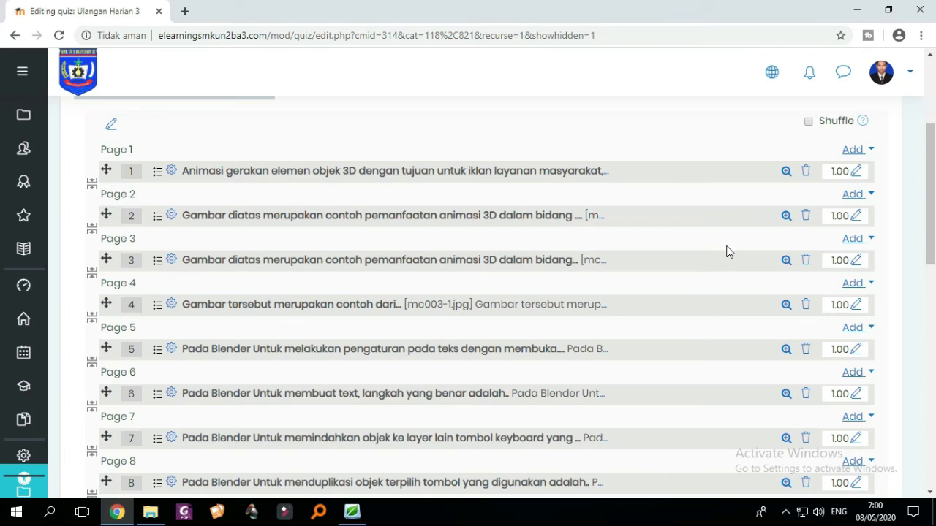
scroll(758, 220, up, 2)
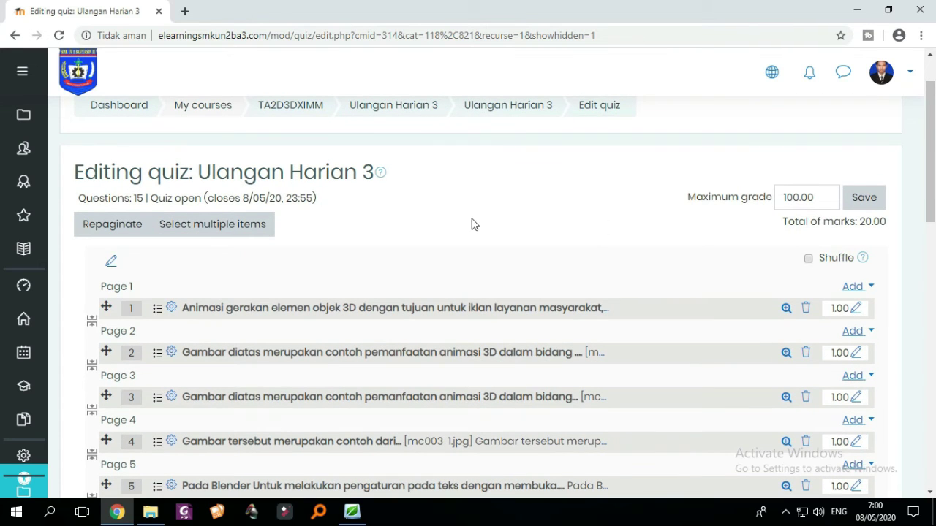
scroll(471, 224, up, 1)
- Resave the grades, return to the Ulangan Harian 3 quiz page, and start a preview
click(861, 267)
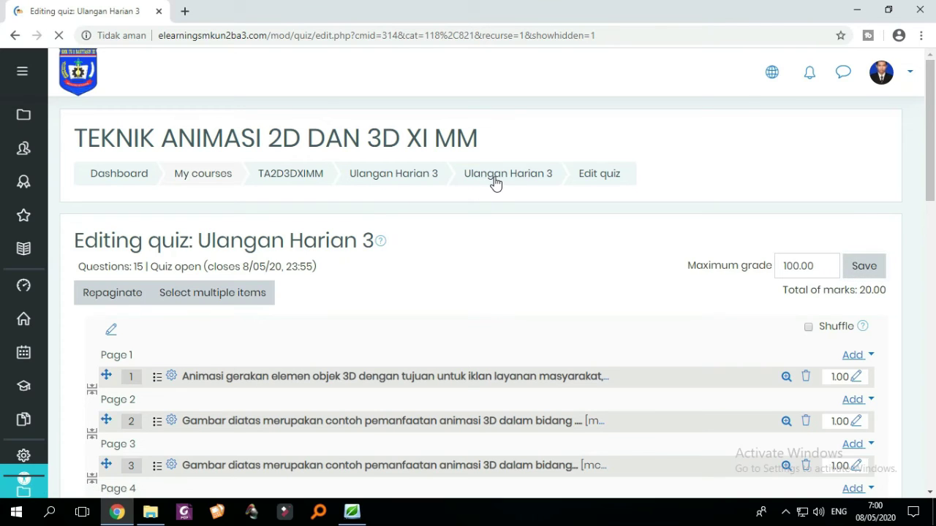
click(386, 182)
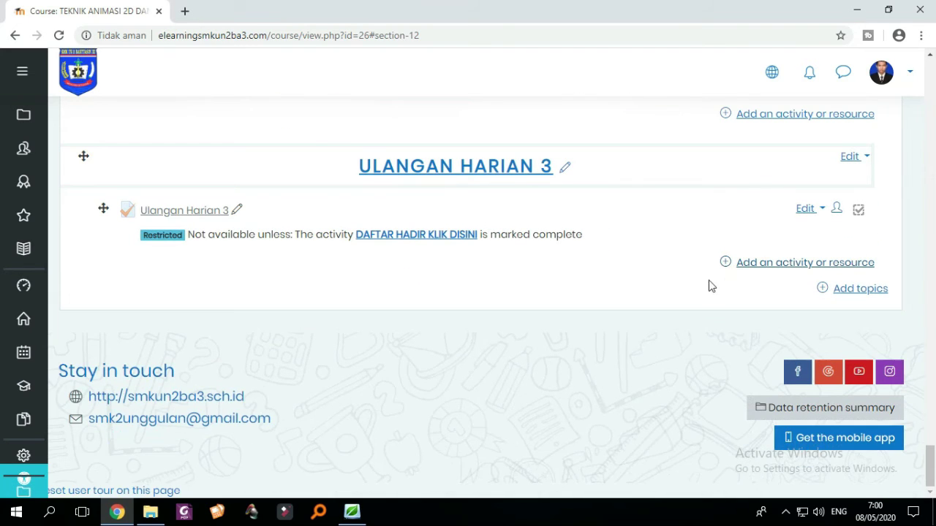
click(184, 214)
scroll(329, 255, down, 4)
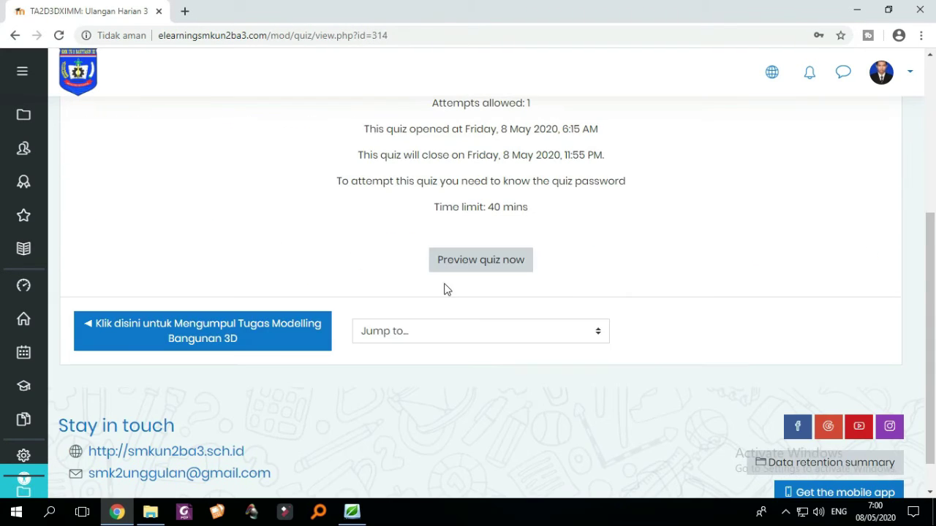
scroll(497, 315, up, 1)
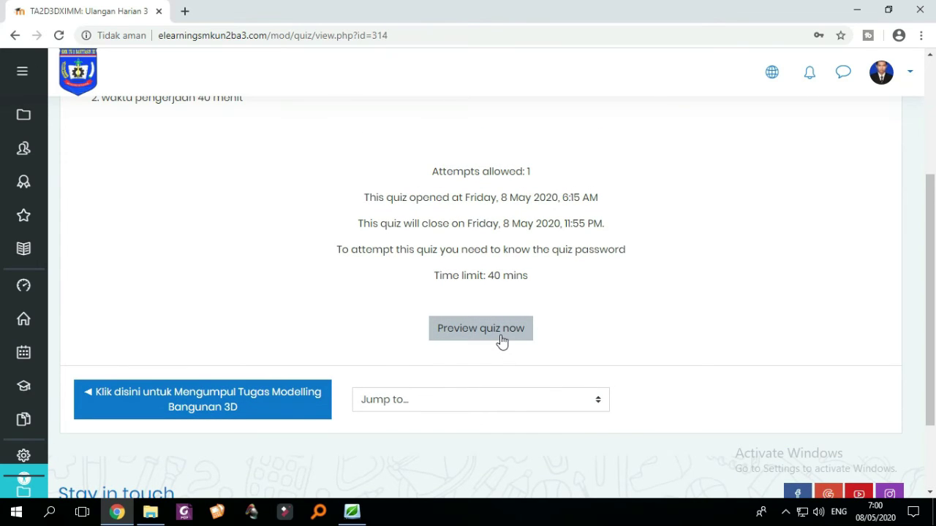
click(501, 342)
- Enter the quiz password to begin the timed preview and dismiss Chrome's password prompt
click(458, 259)
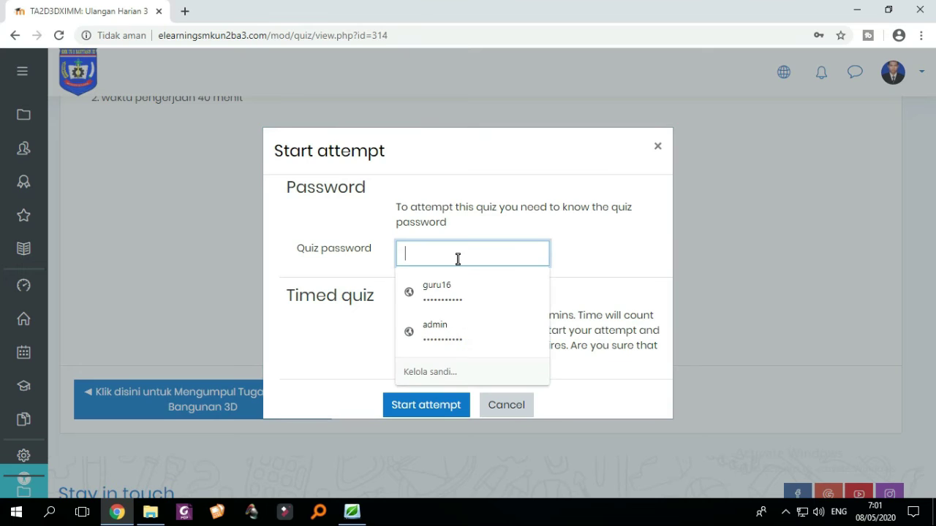
text(a)
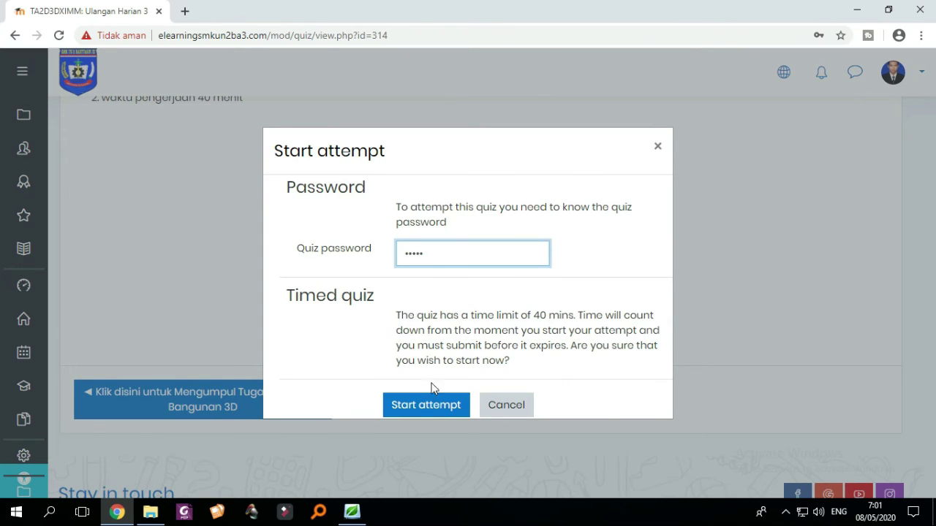
click(421, 412)
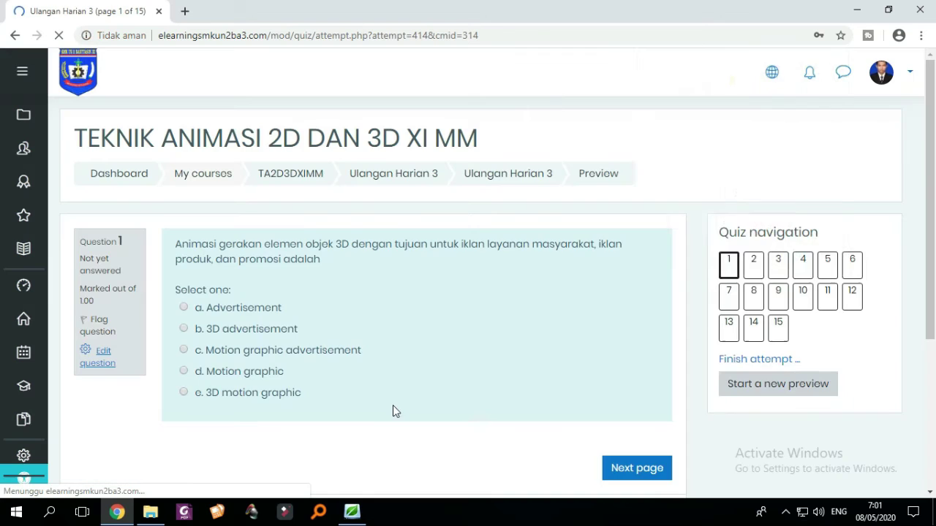
scroll(393, 389, down, 1)
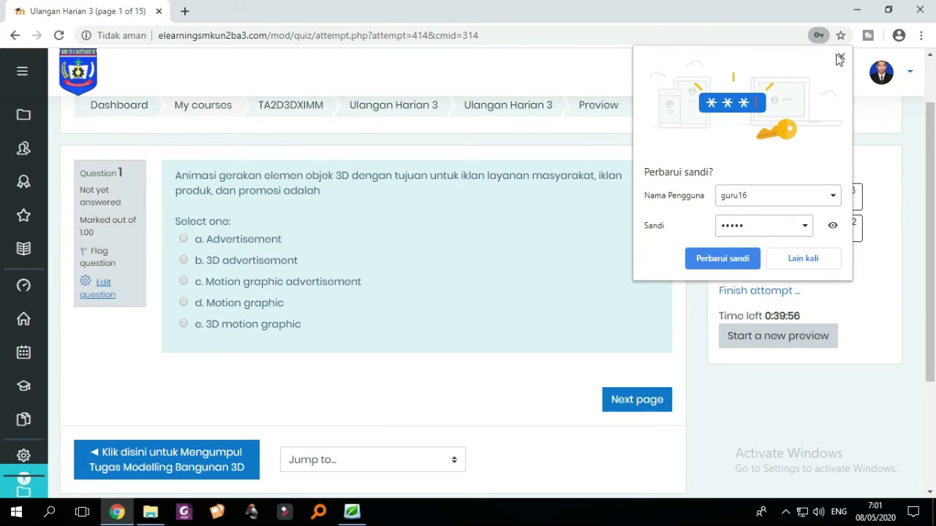
click(841, 57)
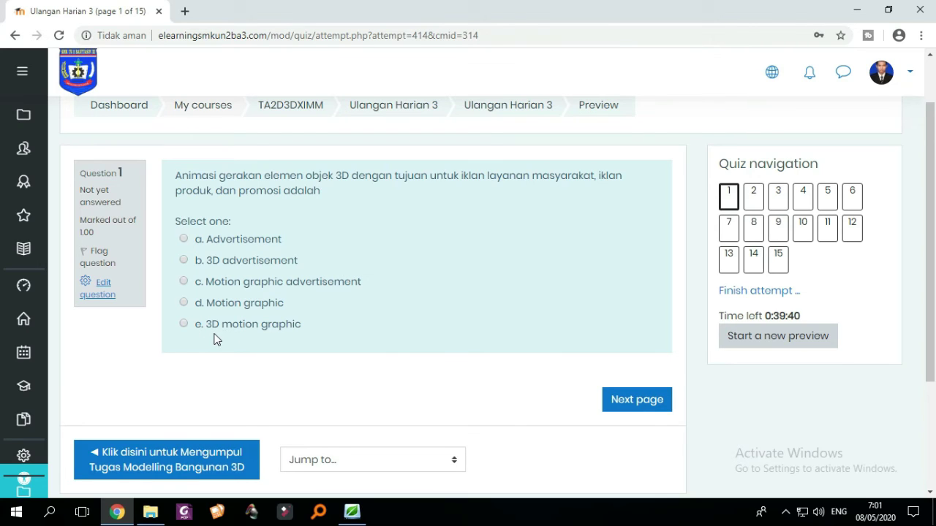
- Answer question 1 with Motion graphic and question 2 with Industri Film Animasi
click(184, 260)
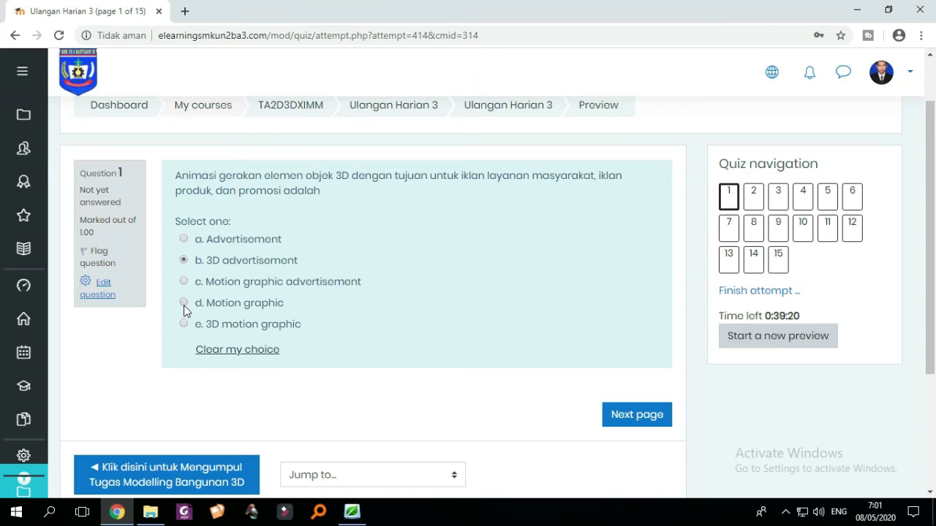
click(635, 415)
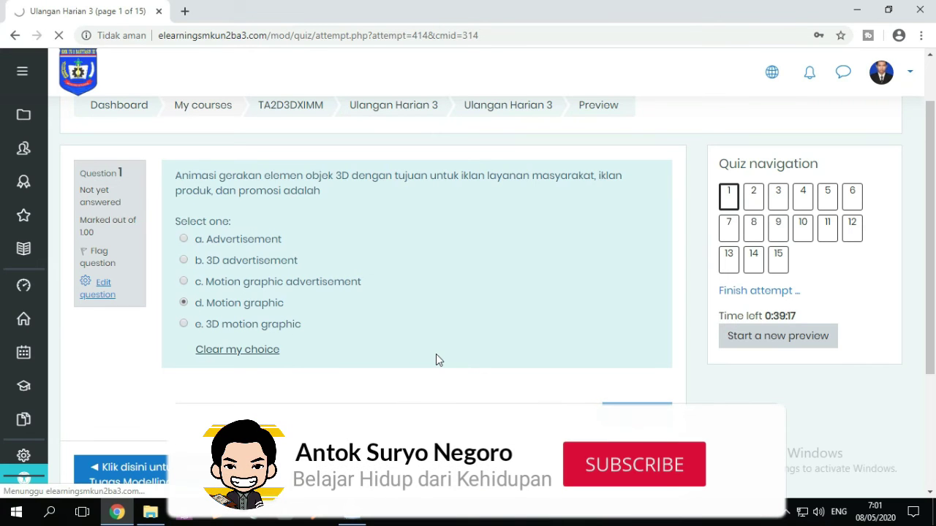
scroll(438, 343, down, 2)
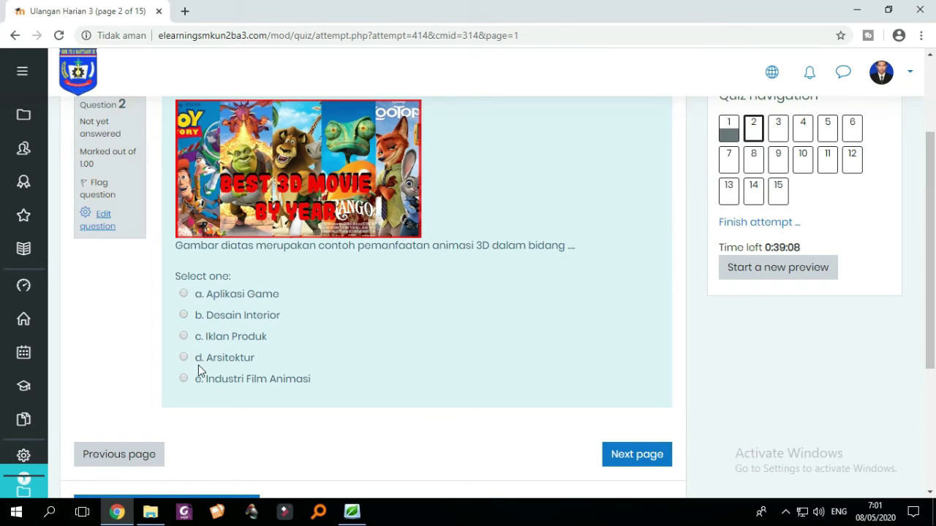
click(184, 378)
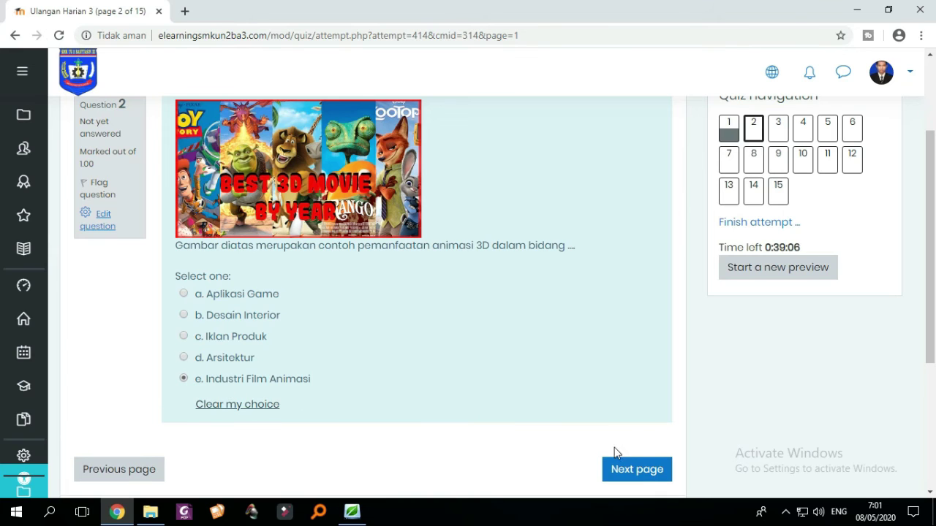
click(651, 471)
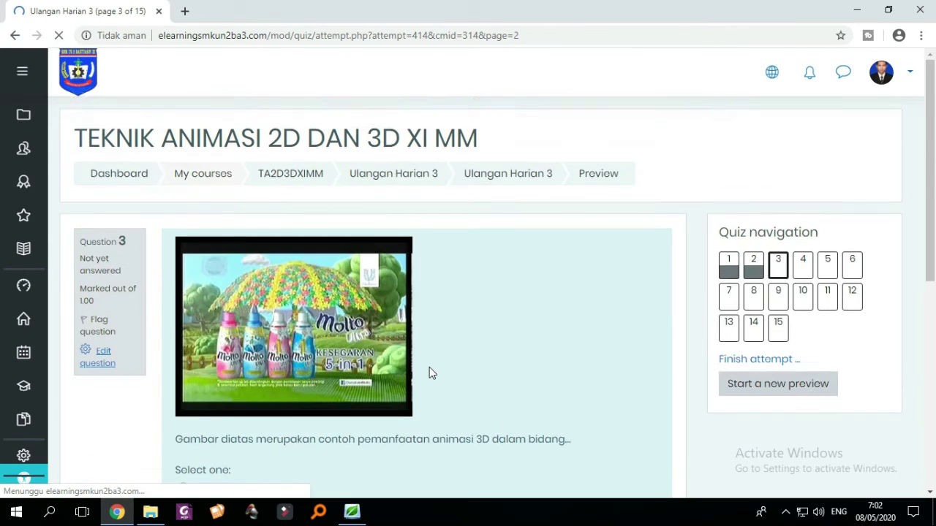
- Answer question 3 with Iklan produk and question 4 with the model-sheet sketch option
scroll(429, 367, down, 4)
scroll(371, 358, up, 1)
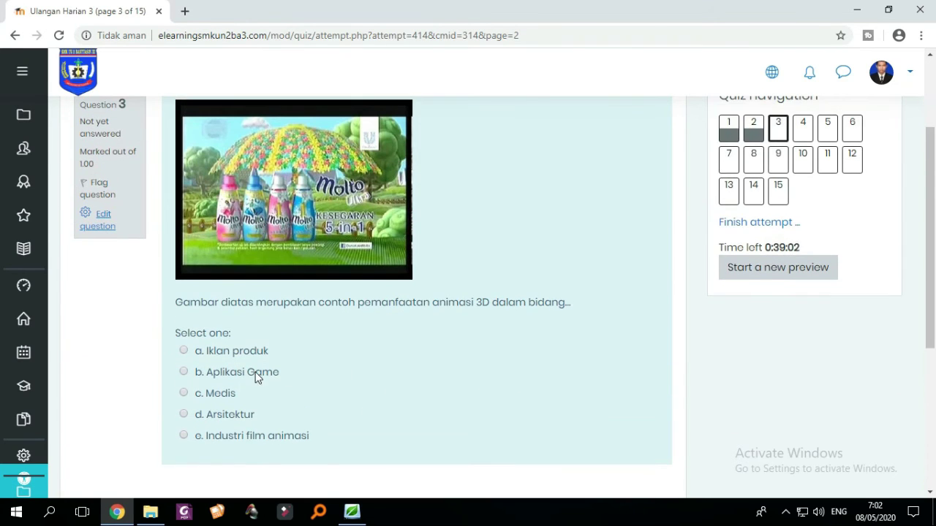
click(192, 353)
scroll(268, 377, down, 3)
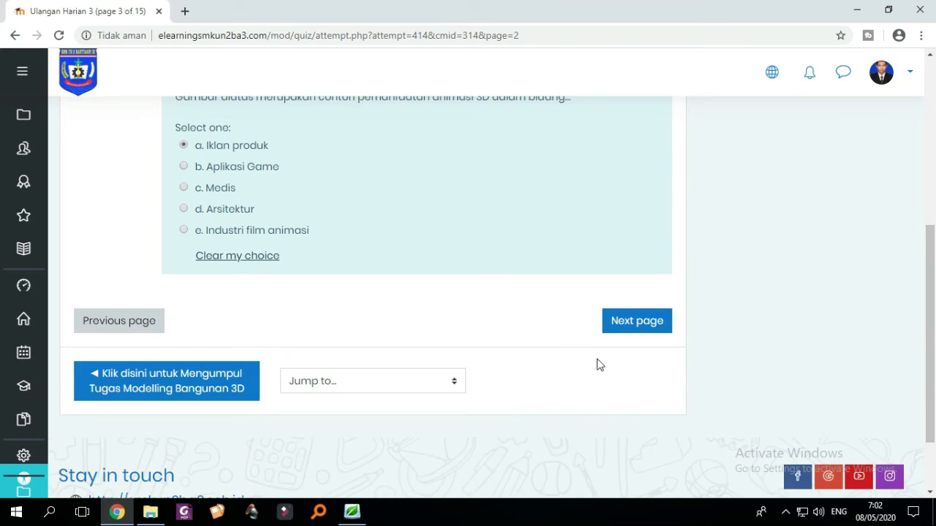
click(609, 317)
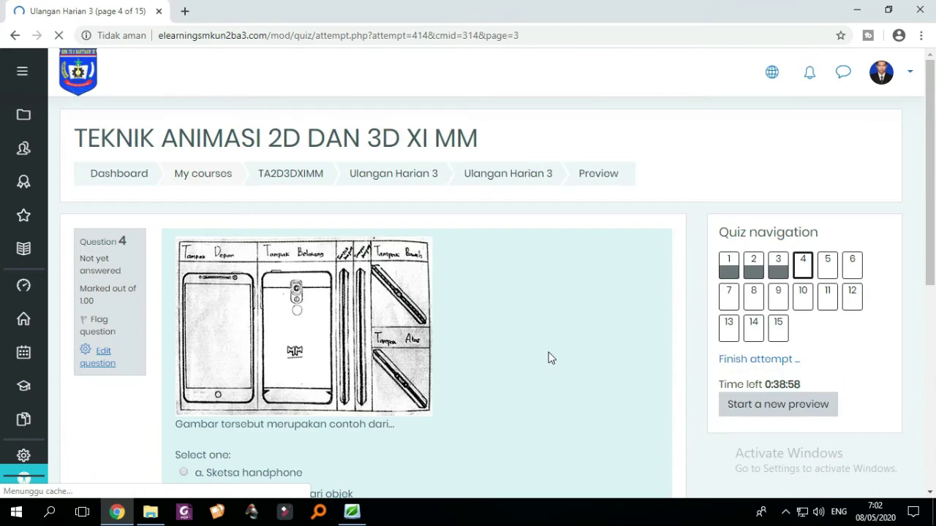
scroll(527, 355, down, 3)
scroll(269, 332, up, 1)
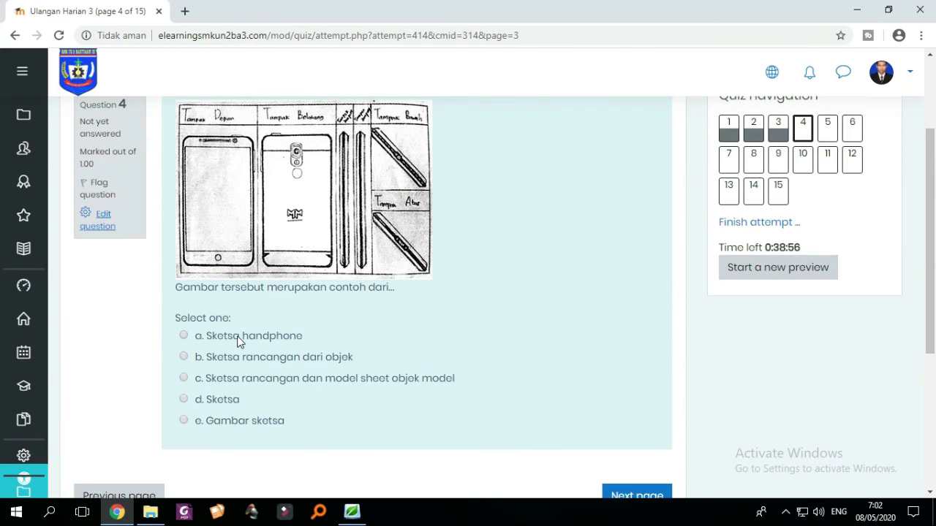
click(184, 335)
scroll(558, 359, down, 3)
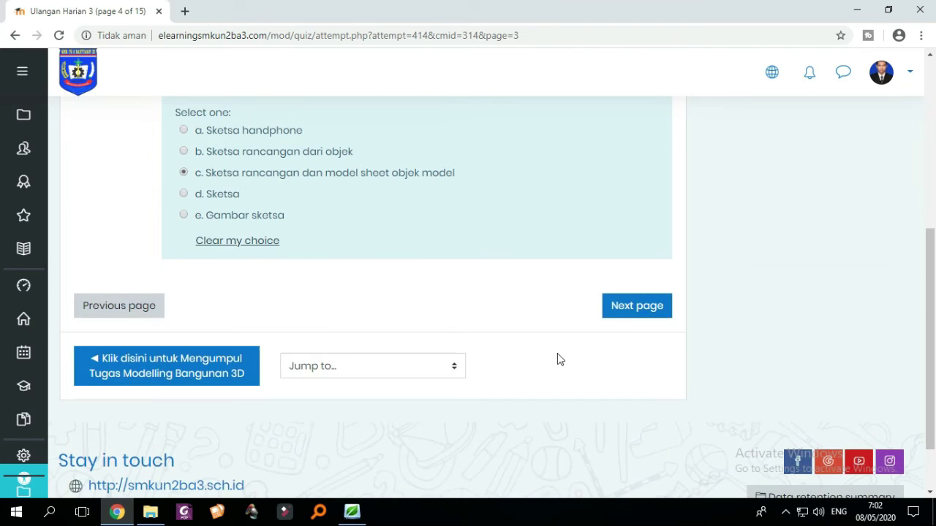
click(633, 314)
- Answer question 5 with Tab F and advance to question 6
scroll(476, 322, up, 1)
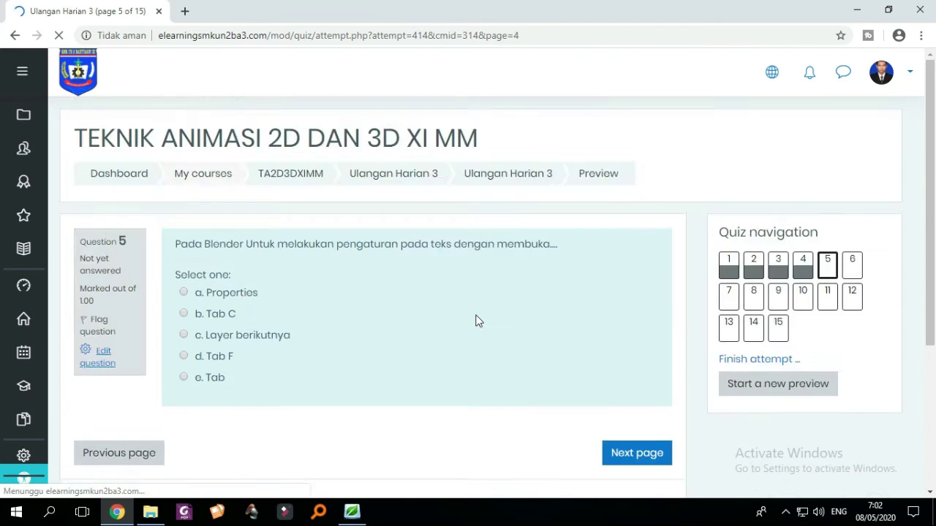
scroll(439, 318, down, 3)
scroll(329, 312, up, 2)
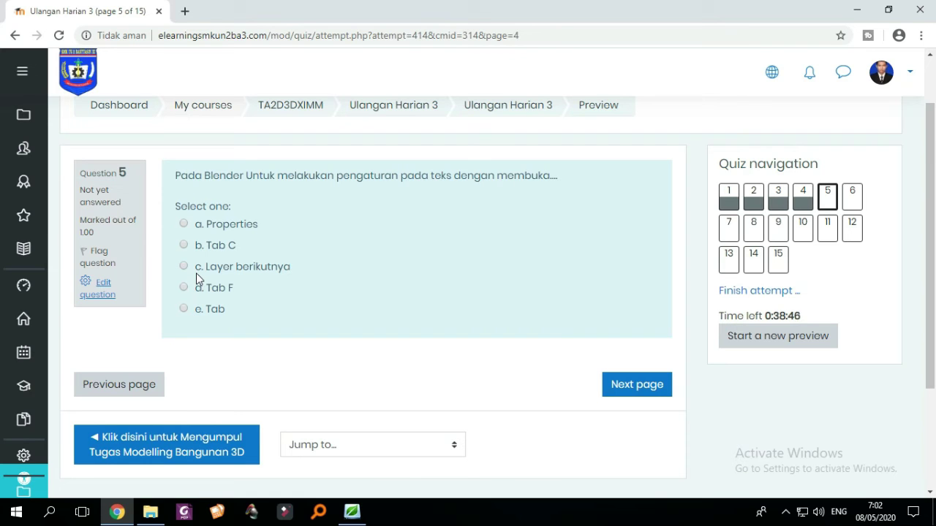
click(184, 288)
click(615, 399)
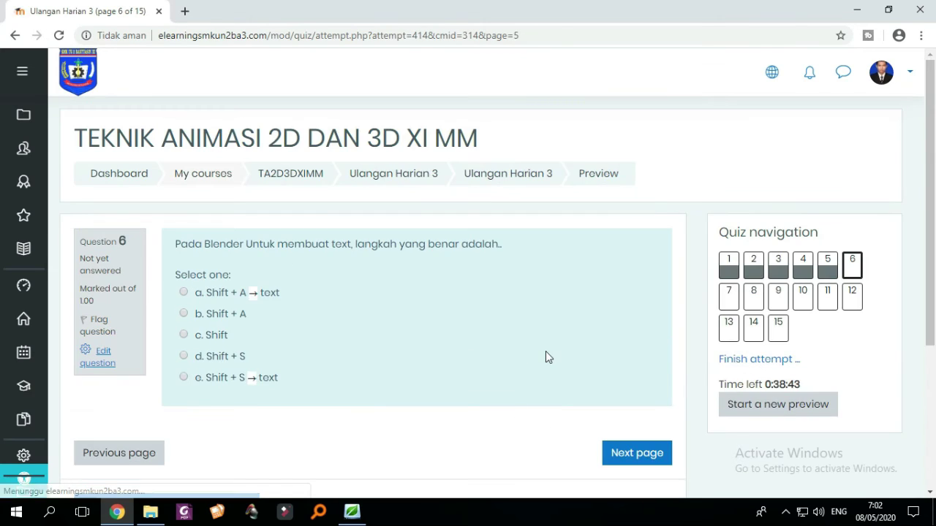
scroll(546, 356, down, 1)
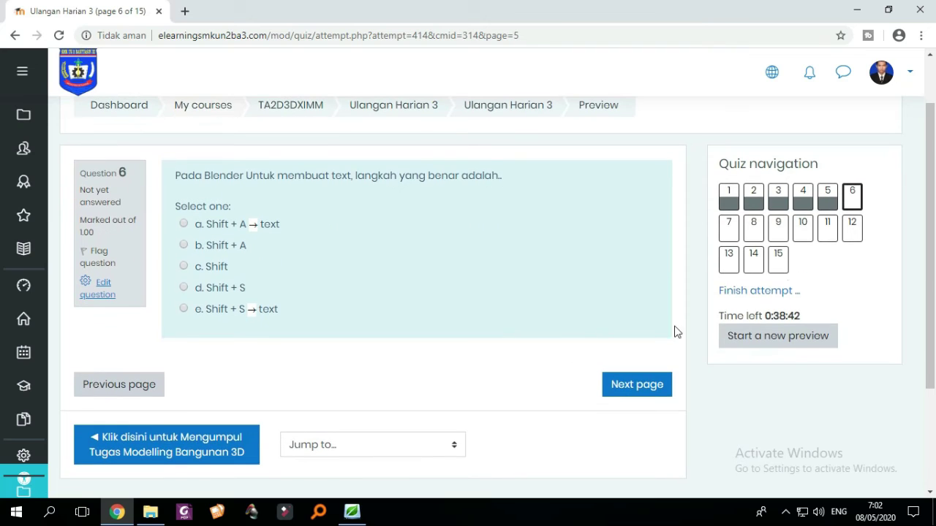
- Type placeholder essay answers for questions 11 and 12
click(824, 232)
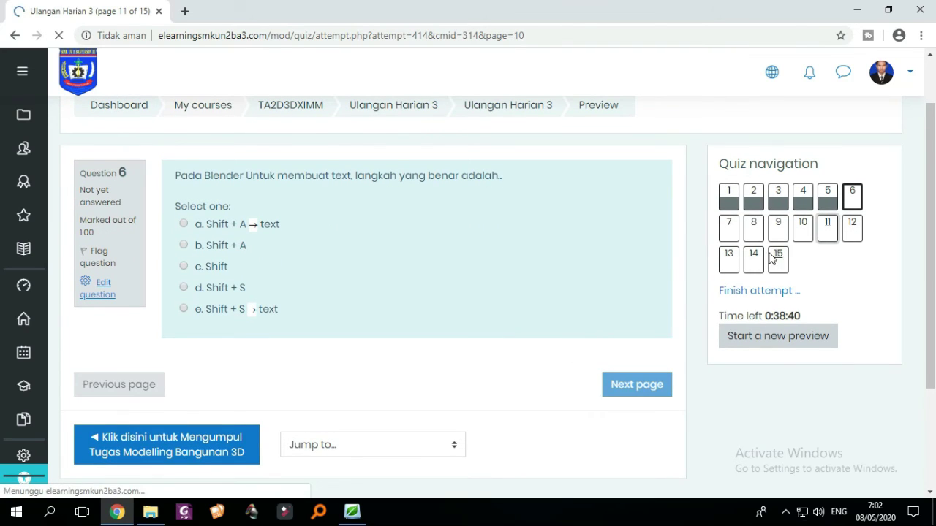
scroll(536, 281, down, 2)
click(438, 268)
text(ygujgykjuhkjhj)
key(ctrl+a)
click(858, 194)
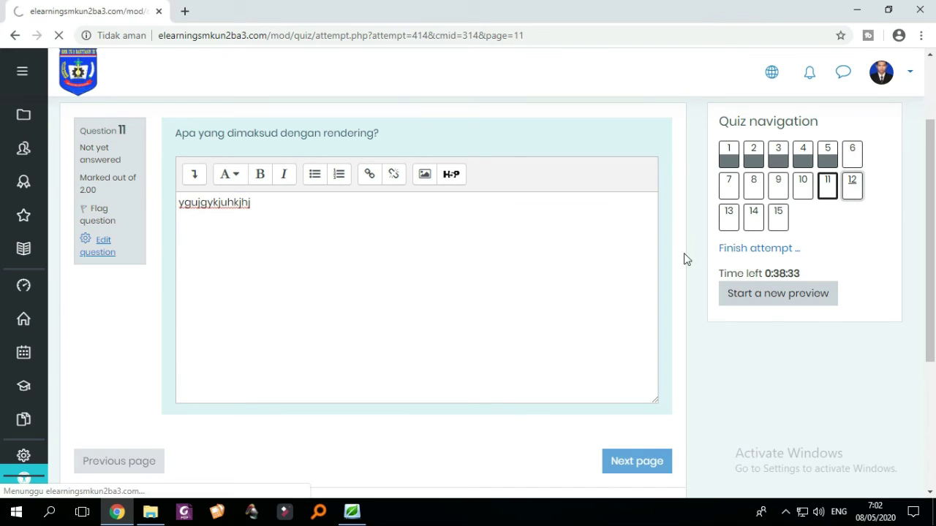
click(476, 291)
text(jghbjhb)
- Type placeholder essay answers for questions 13 and 15, leaving 14 blank
click(727, 269)
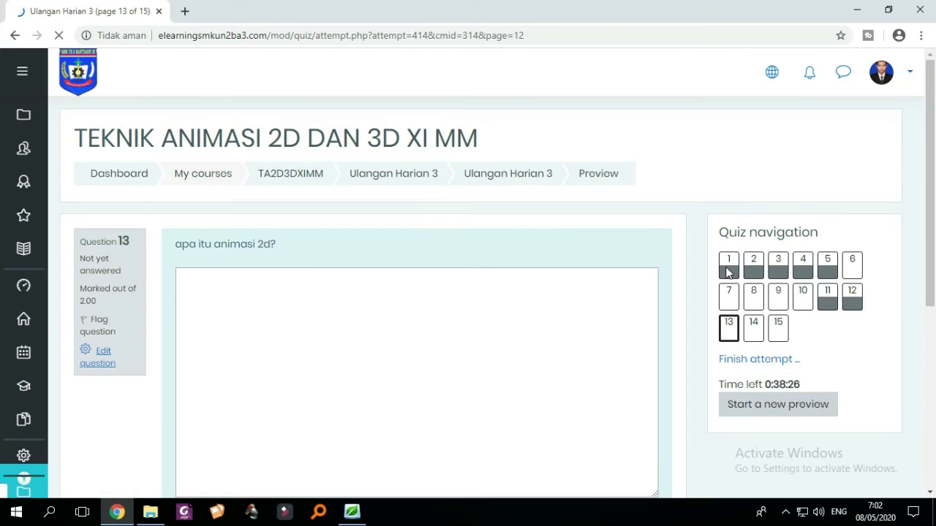
click(536, 341)
text(hnkjnklj)
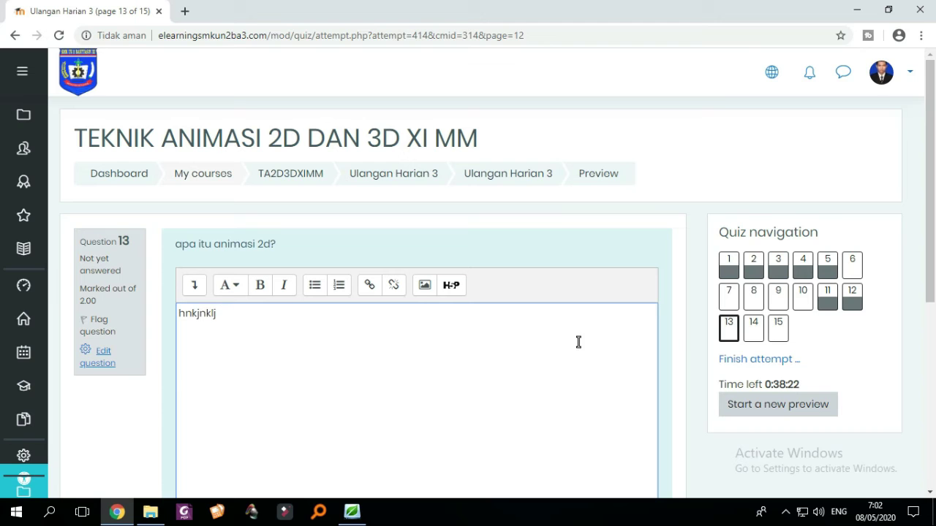
click(776, 329)
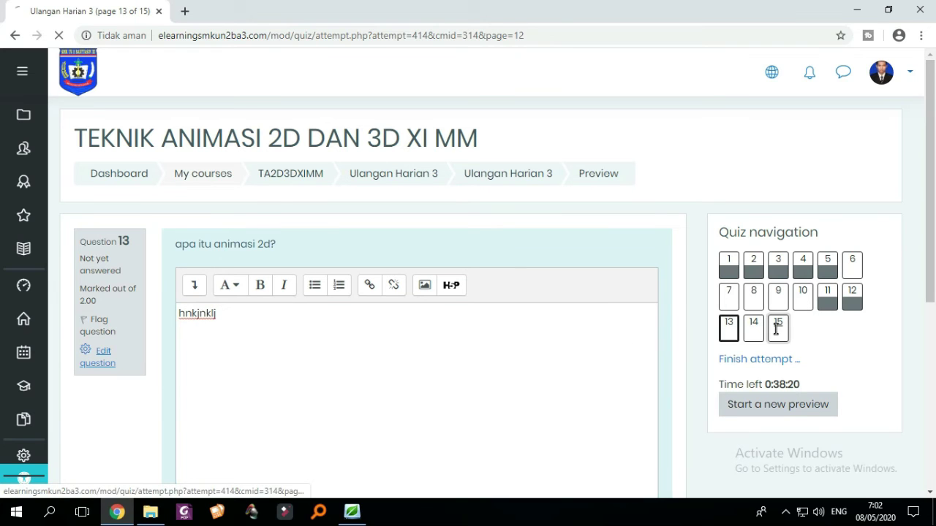
scroll(449, 193, down, 4)
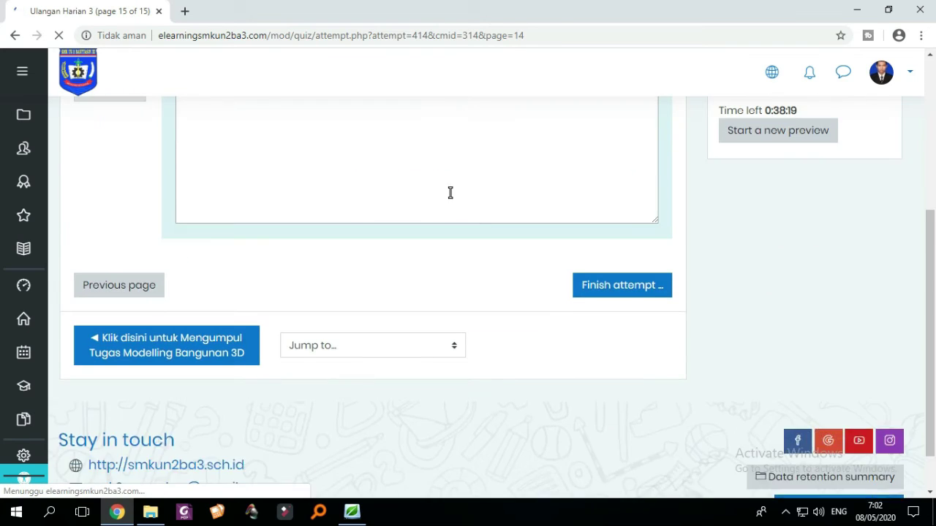
scroll(438, 169, up, 1)
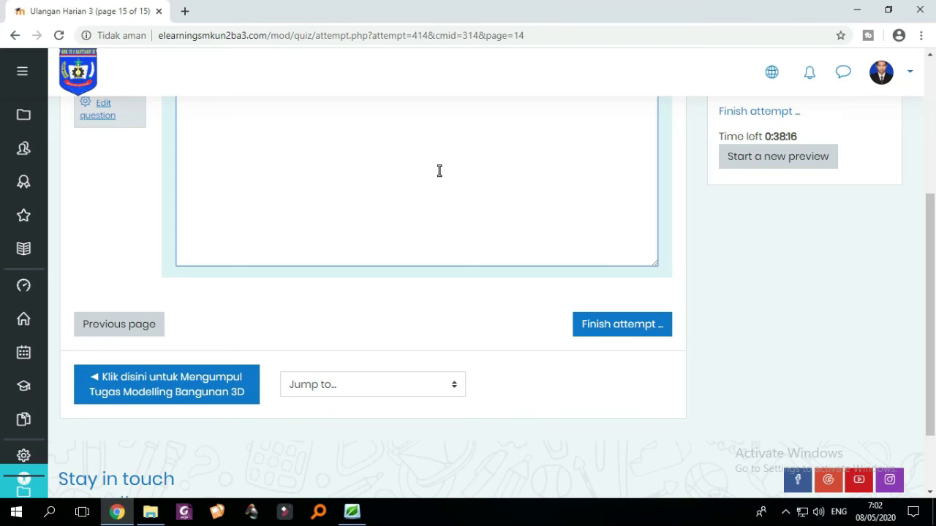
text(kjhkhkljlk)
scroll(440, 171, up, 3)
scroll(494, 332, down, 2)
scroll(625, 341, up, 1)
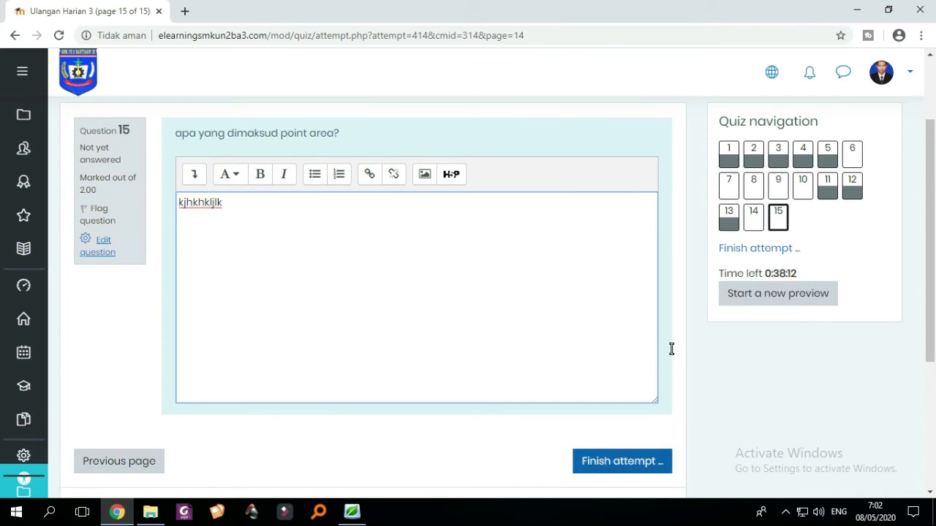
- Finish the attempt, submit all answers and confirm the submission
click(618, 461)
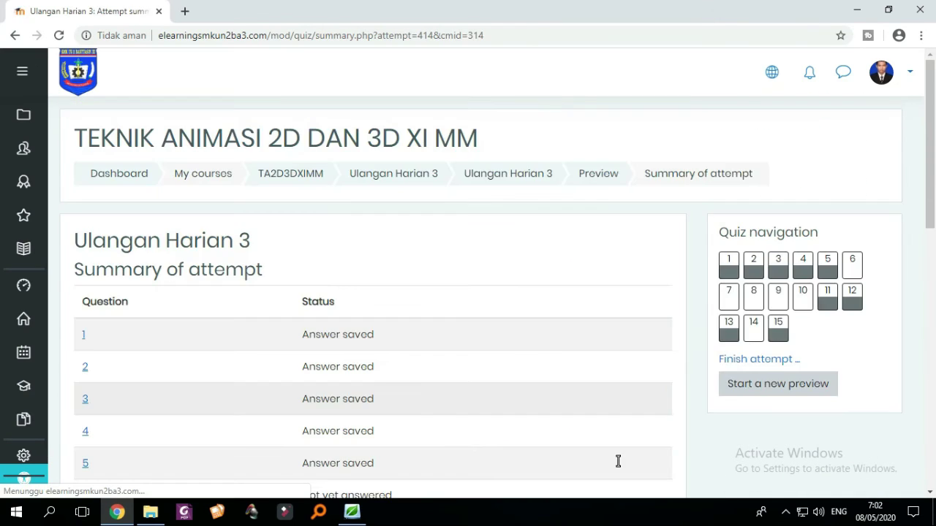
scroll(618, 461, down, 6)
scroll(618, 461, down, 1)
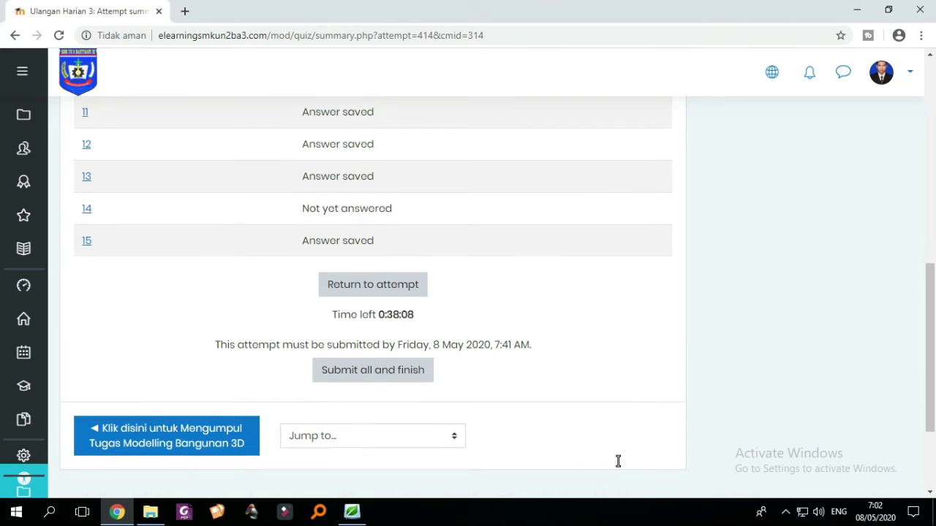
scroll(618, 461, up, 1)
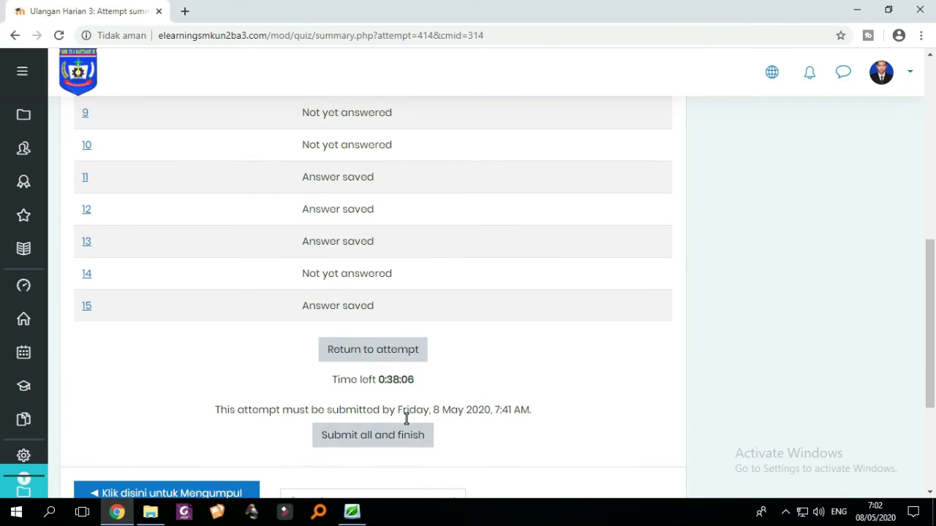
click(395, 432)
click(453, 373)
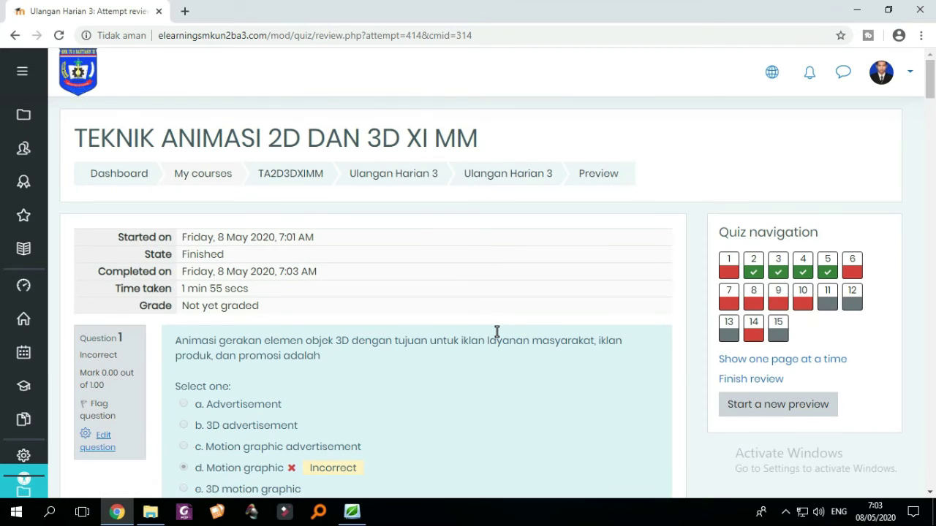
- Read the preview attempt review down to essay Question 15, then finish the review
scroll(496, 332, down, 1)
scroll(496, 332, down, 1)
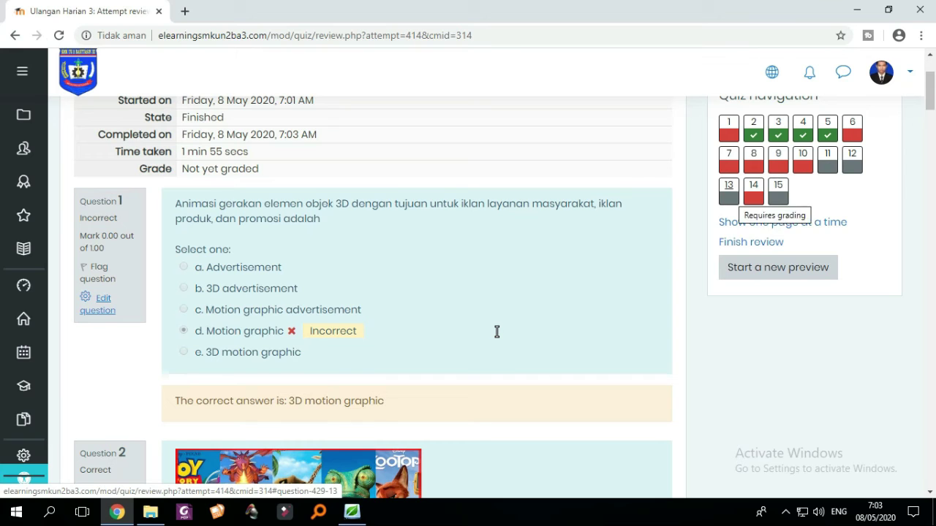
scroll(497, 332, up, 1)
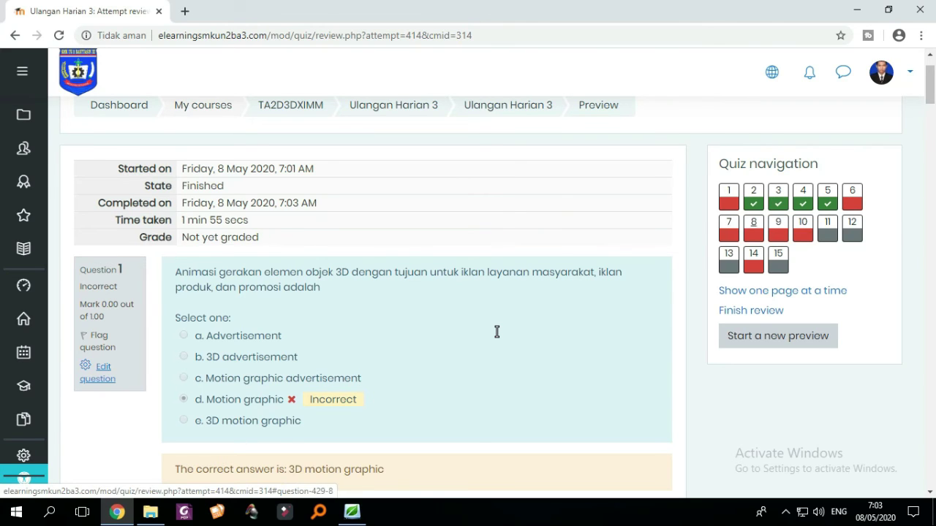
scroll(496, 332, down, 1)
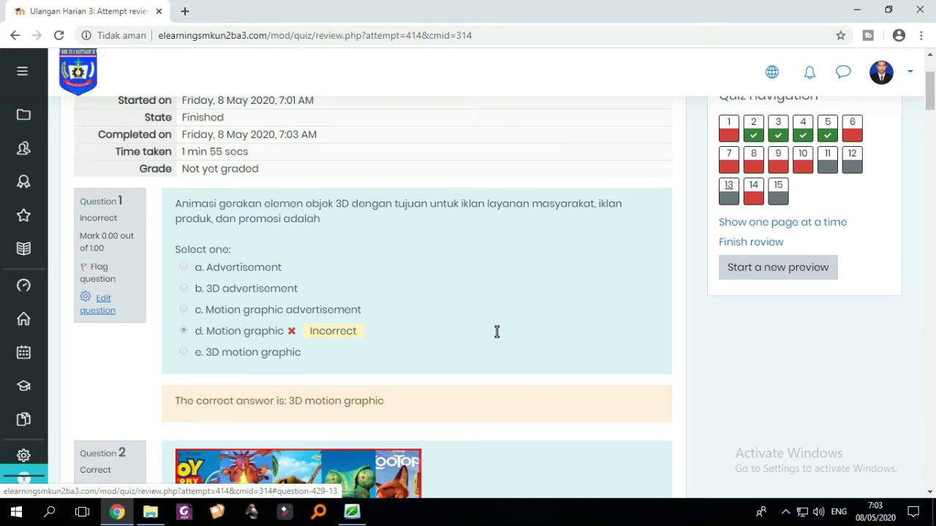
scroll(496, 332, down, 20)
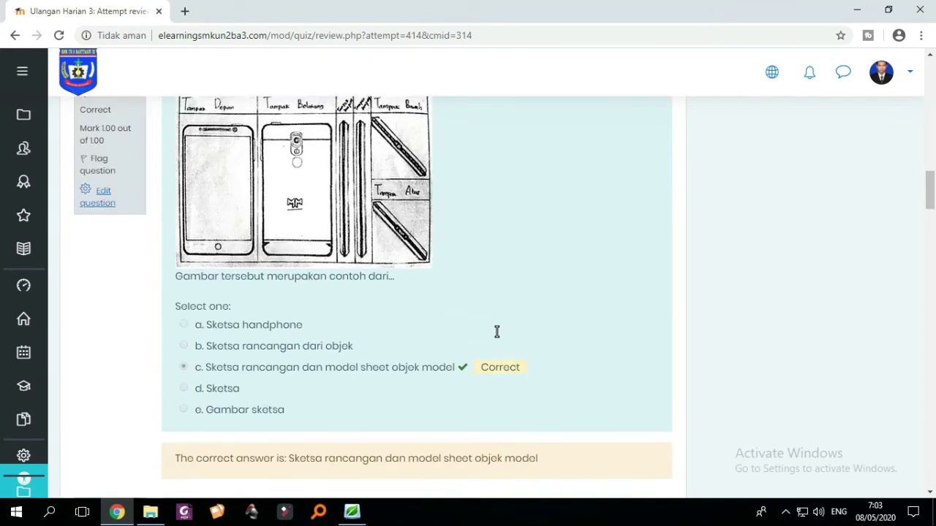
scroll(497, 332, down, 20)
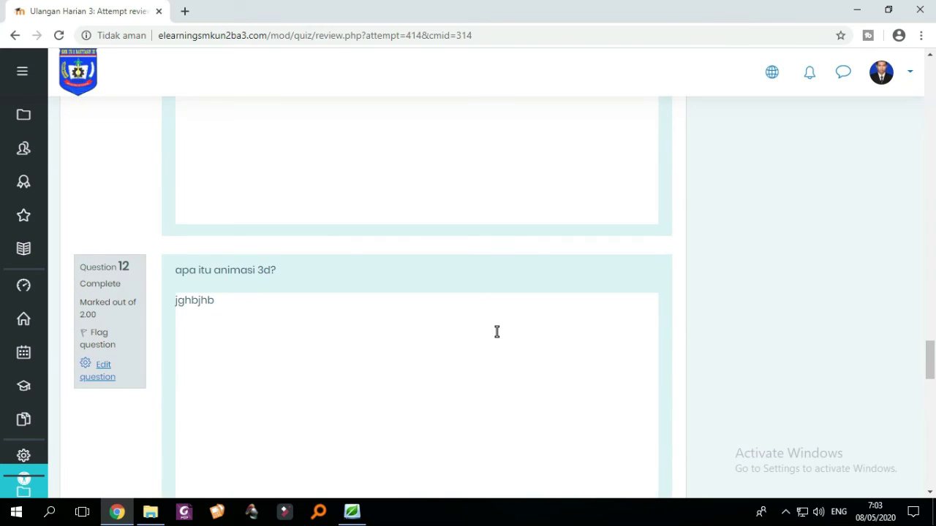
scroll(497, 332, down, 20)
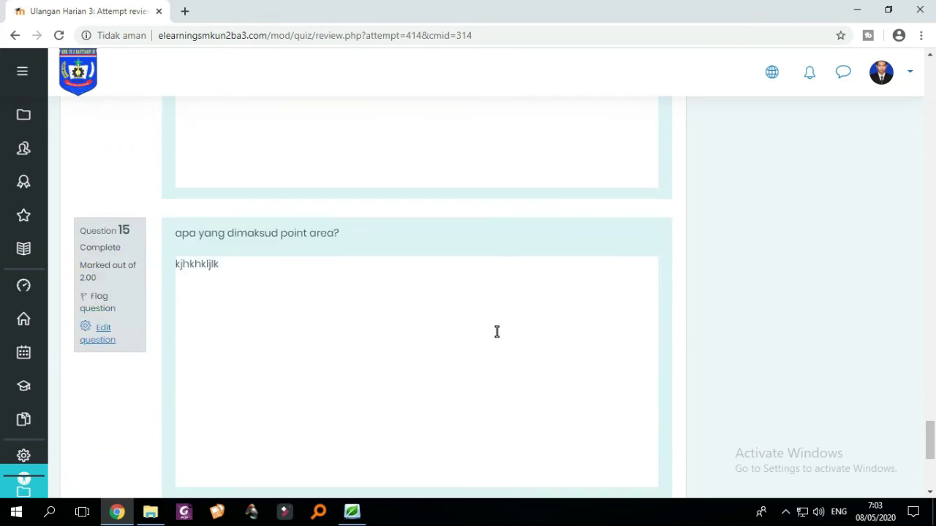
scroll(496, 332, up, 5)
scroll(496, 332, down, 4)
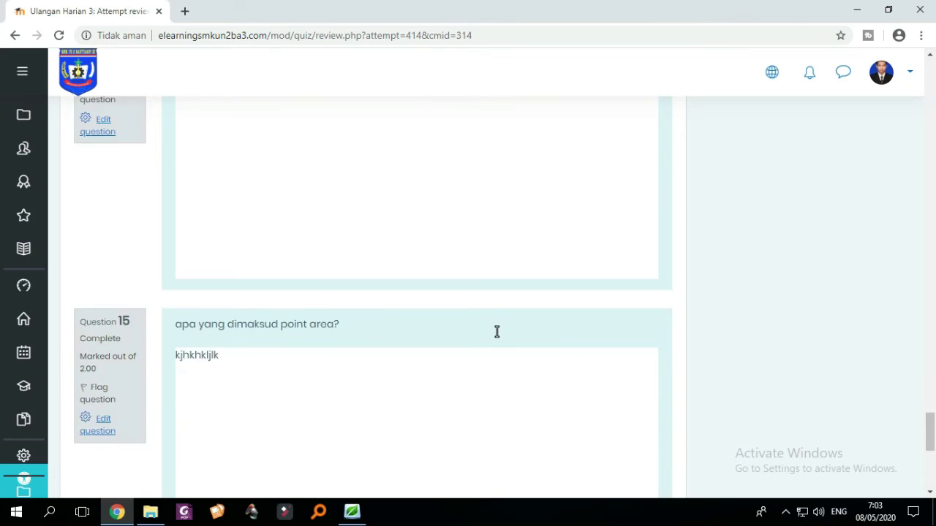
click(639, 304)
scroll(641, 304, up, 5)
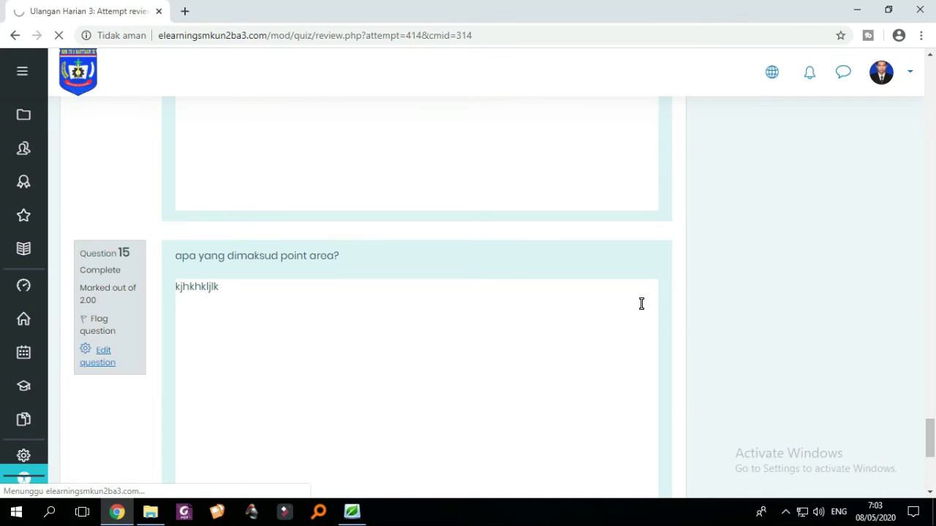
- Look over the Ulangan Harian 3 quiz page, briefly opening and closing its actions menu
scroll(641, 303, up, 1)
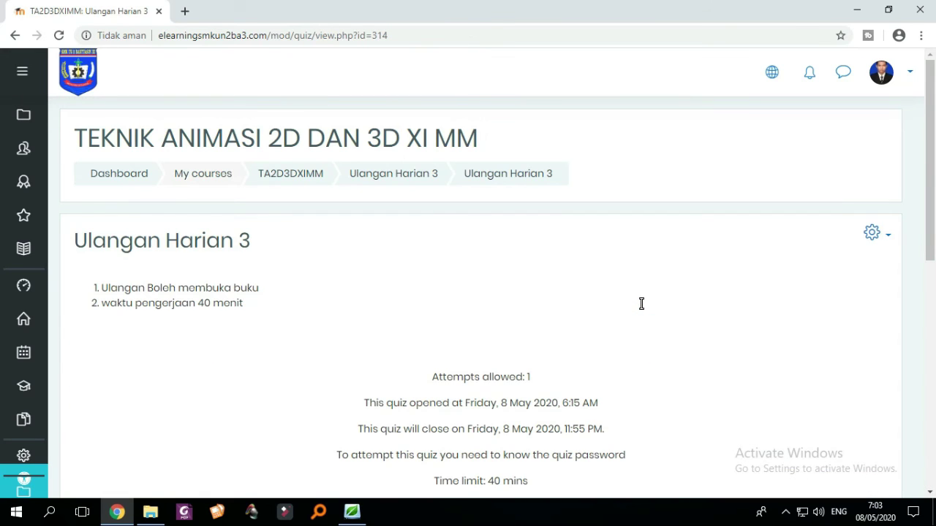
scroll(641, 303, down, 4)
scroll(642, 303, up, 2)
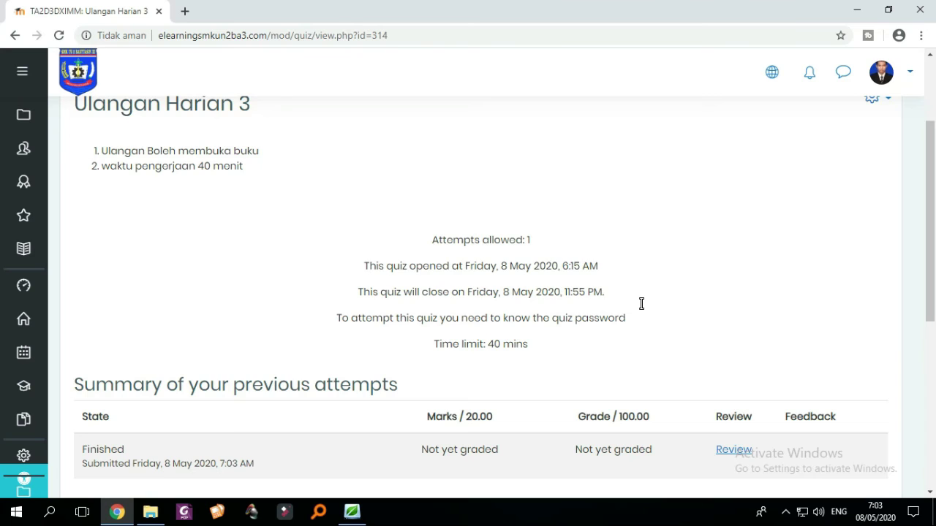
scroll(641, 304, up, 1)
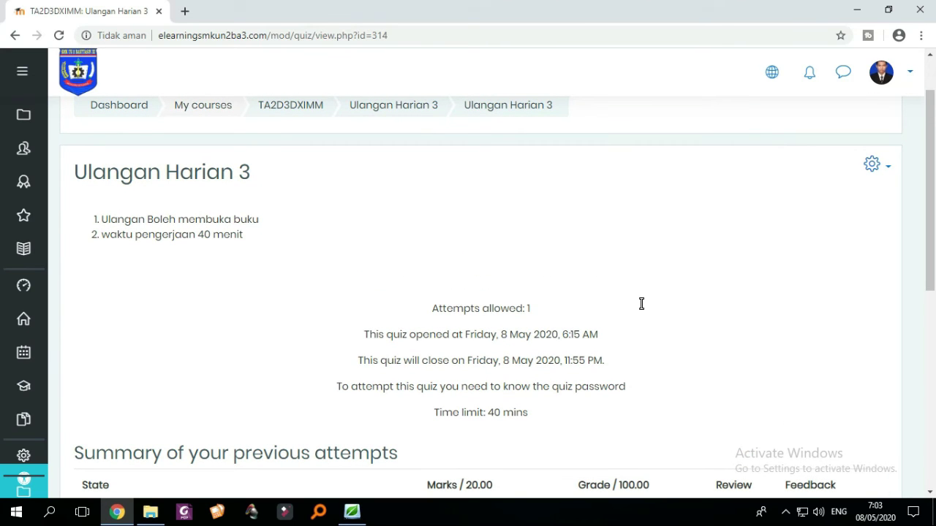
click(877, 167)
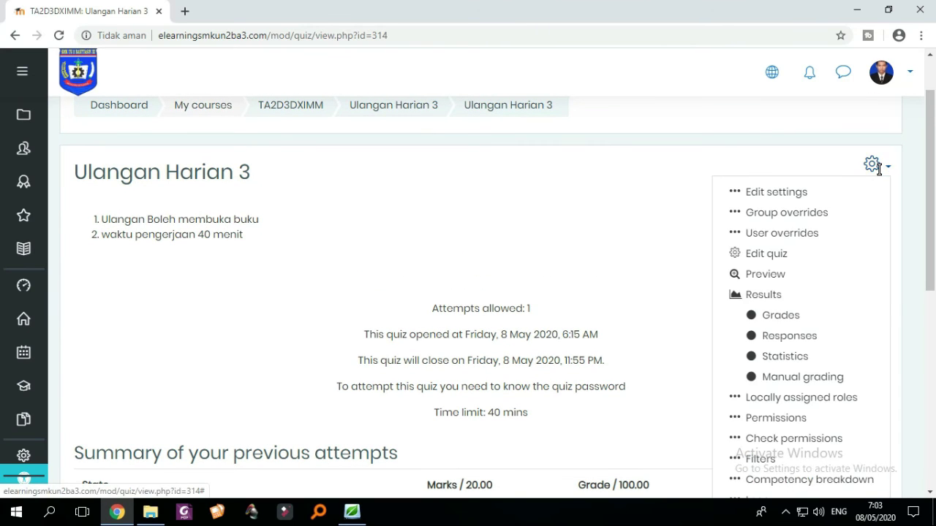
click(521, 175)
scroll(522, 175, up, 1)
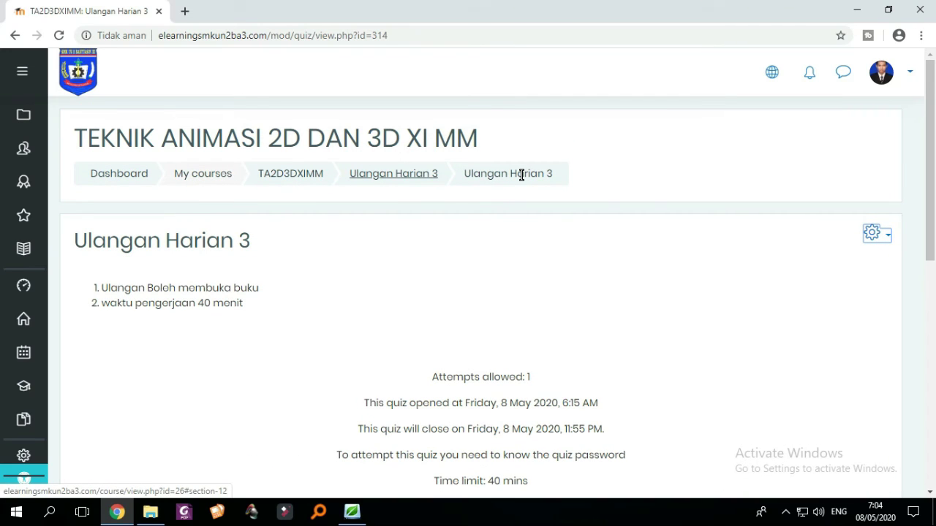
- Return to the course's Ulangan Harian 3 section and open the quiz's Edit action list
click(376, 174)
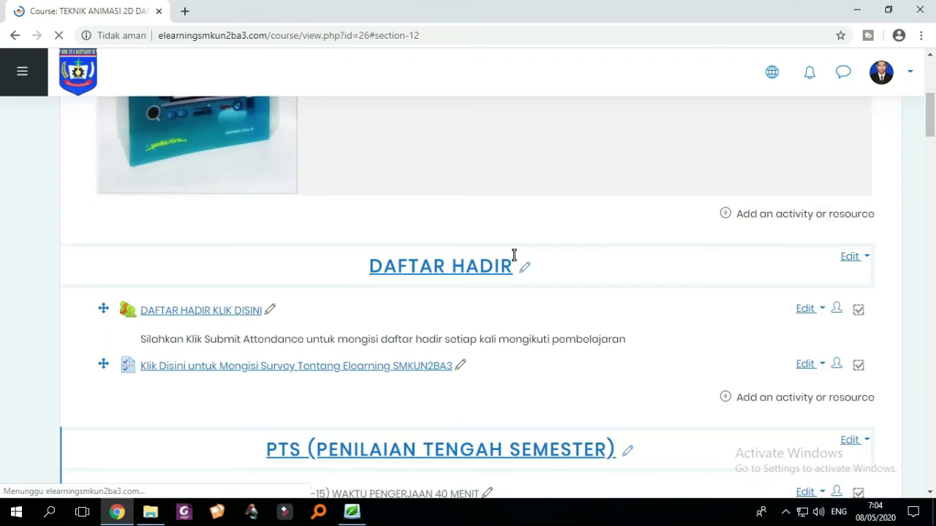
scroll(514, 257, up, 3)
scroll(512, 261, down, 20)
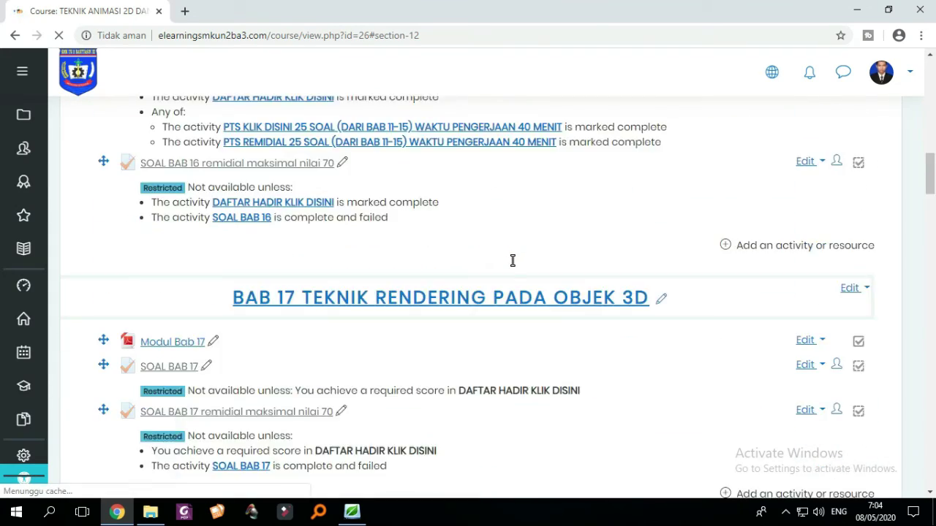
scroll(512, 261, down, 20)
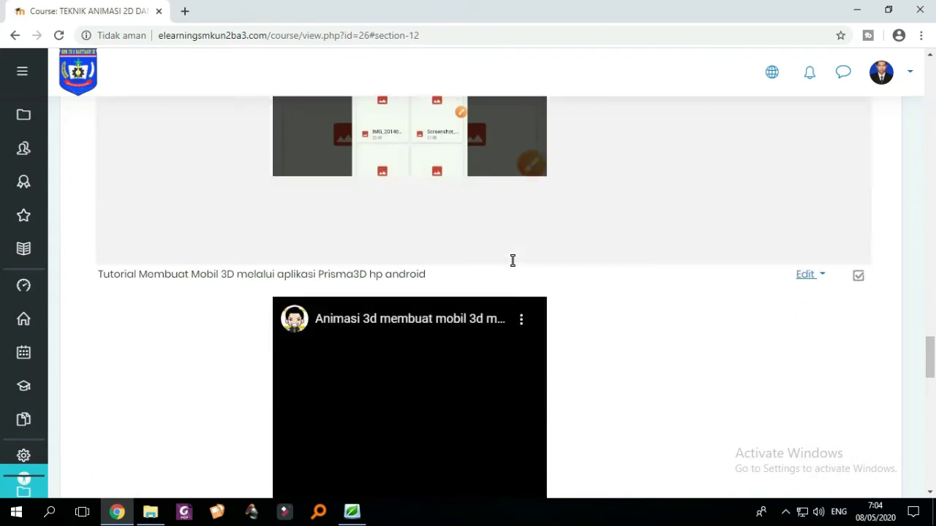
scroll(512, 261, down, 4)
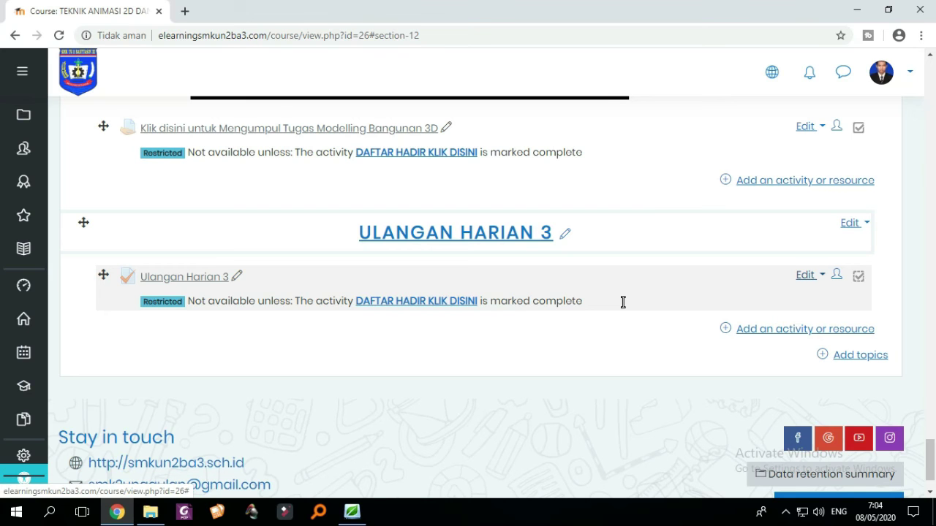
click(785, 512)
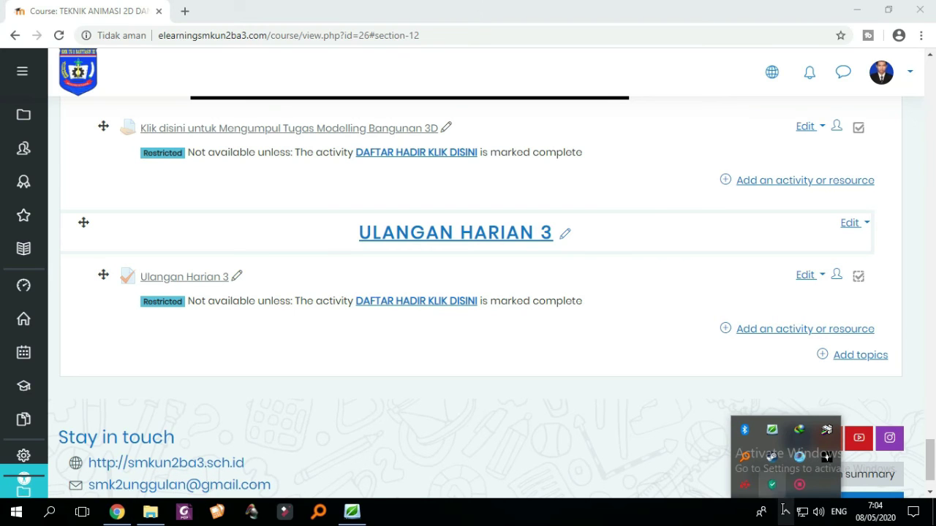
click(811, 275)
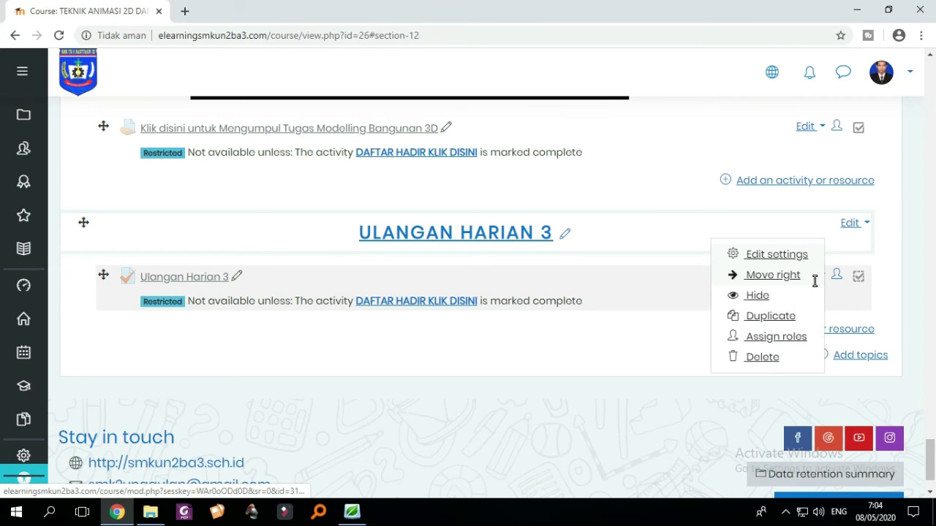
- Duplicate the Ulangan Harian 3 quiz and rename the copy, replacing '(copy)' with 'Remidial'
click(774, 316)
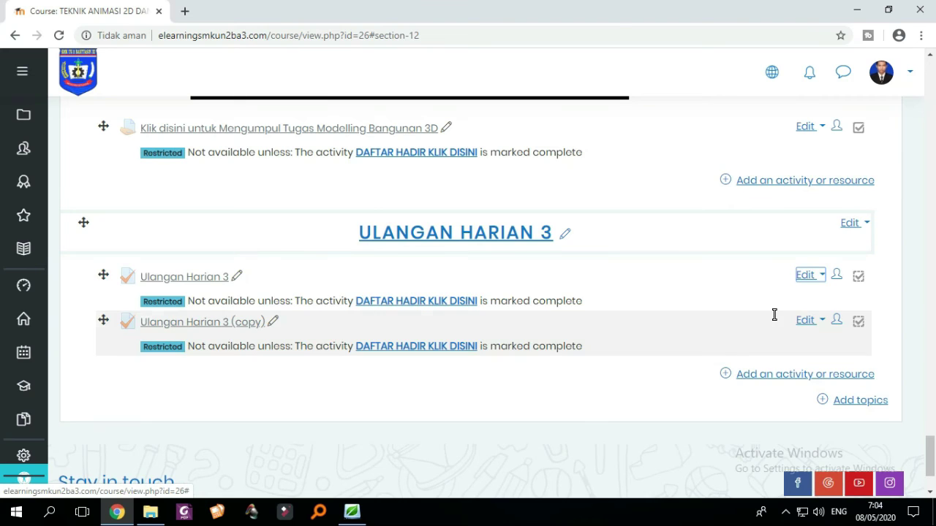
scroll(774, 314, down, 1)
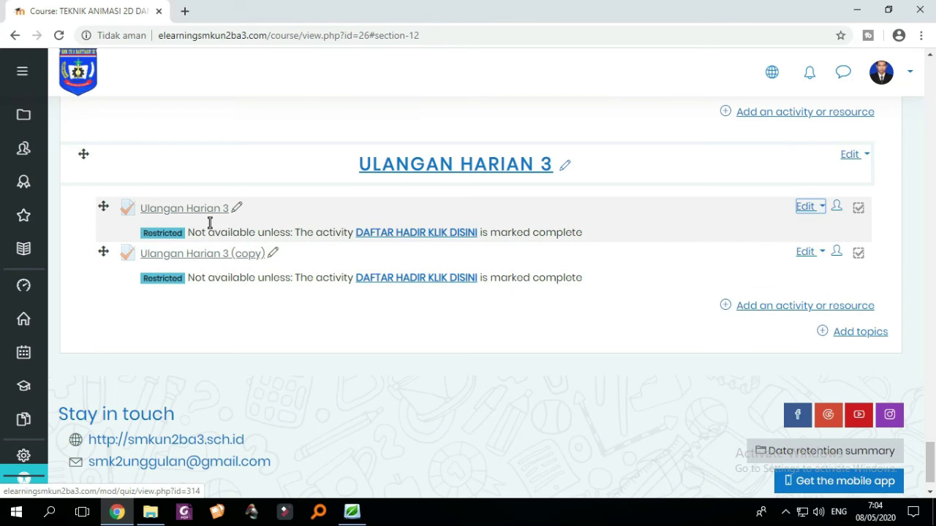
click(272, 253)
click(270, 256)
drag(278, 257, 220, 266)
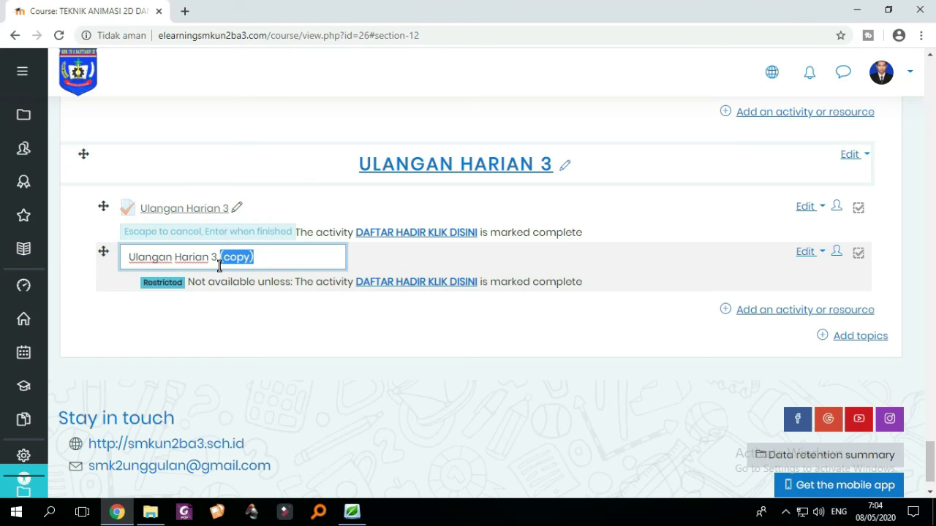
text(Re)
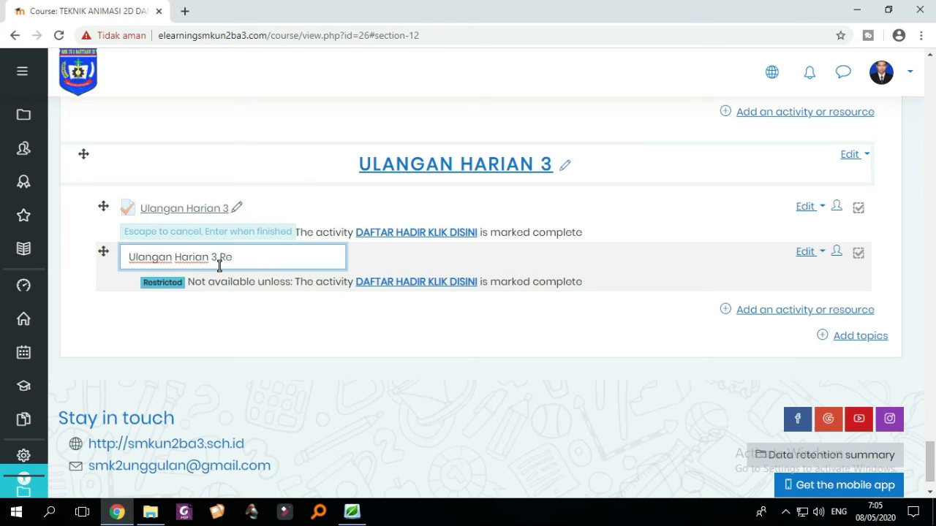
text(midial)
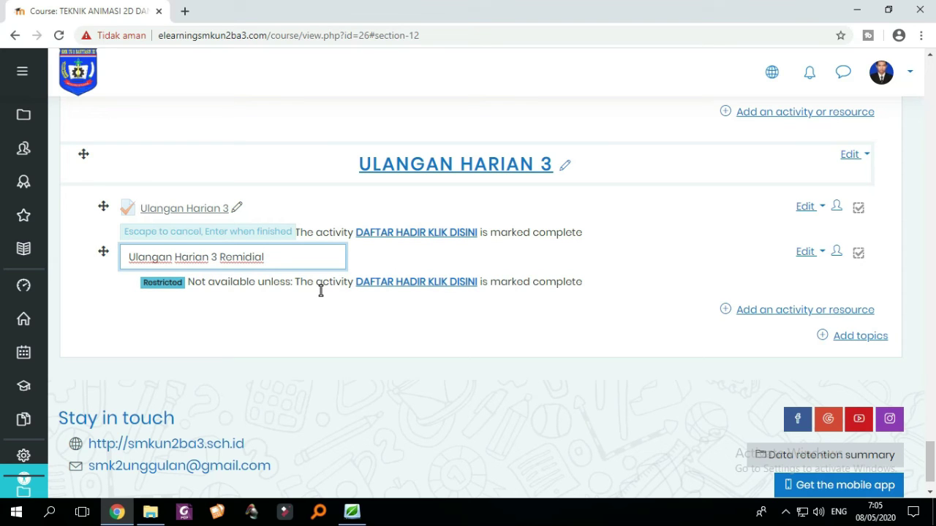
key(Return)
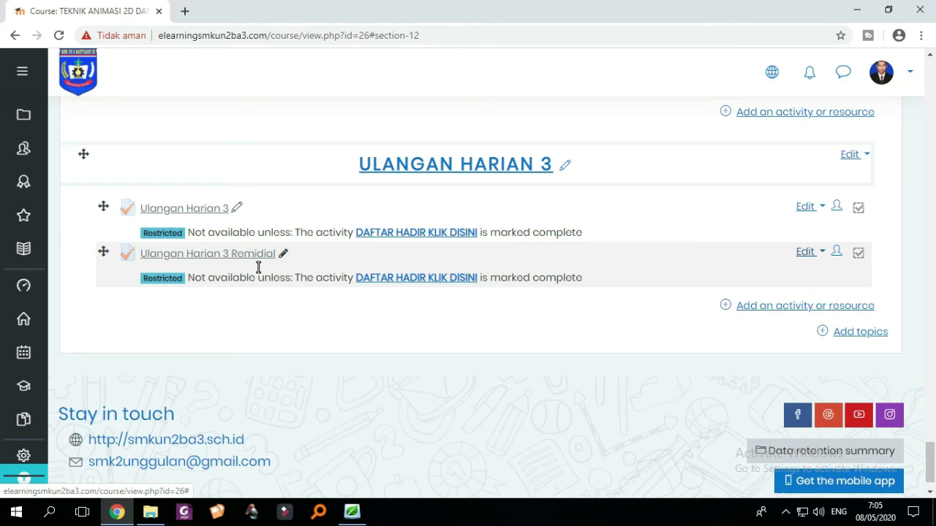
click(212, 253)
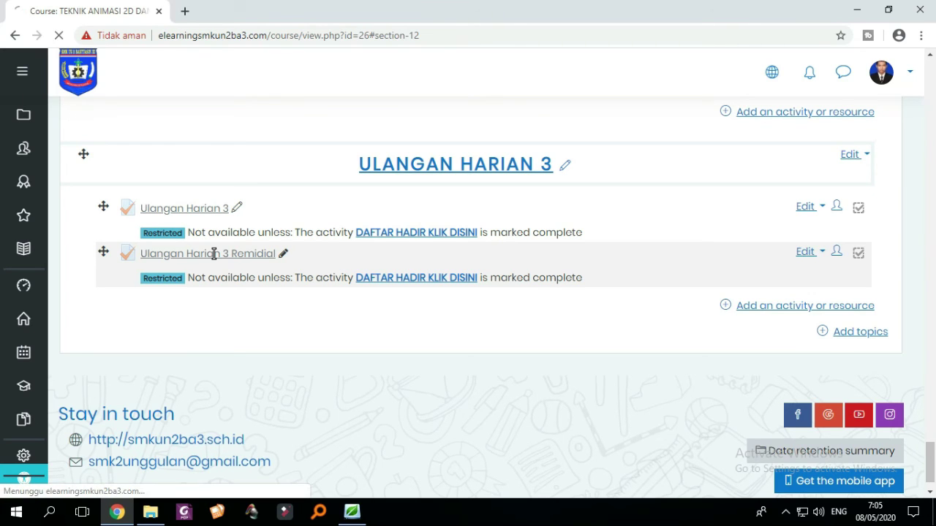
scroll(369, 272, up, 1)
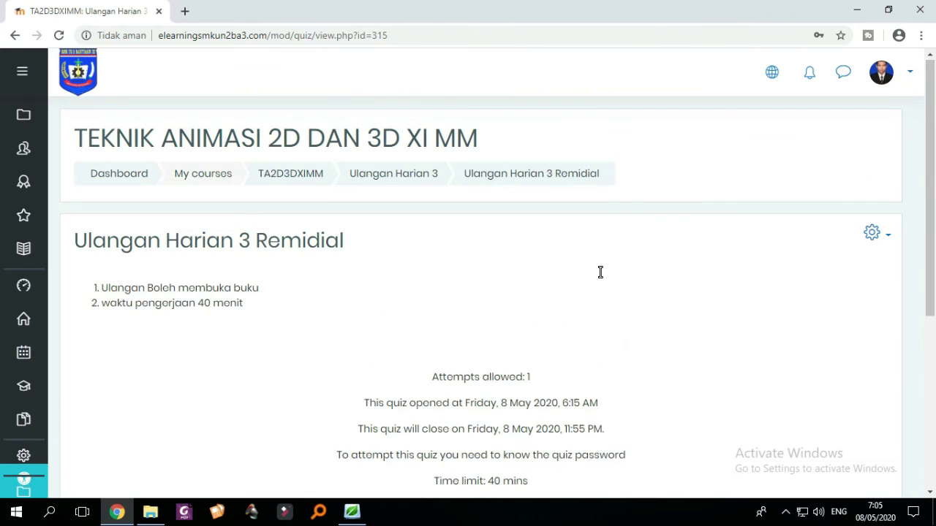
click(871, 233)
click(776, 261)
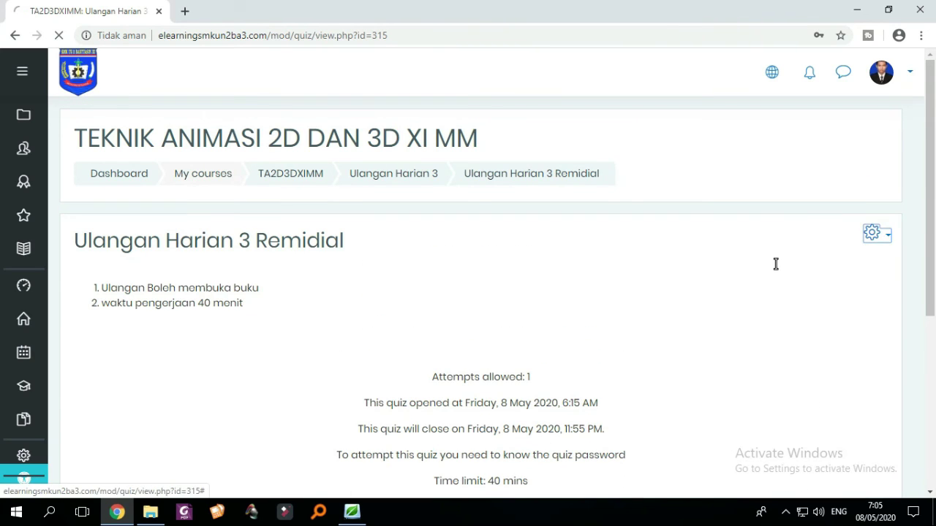
scroll(775, 264, down, 2)
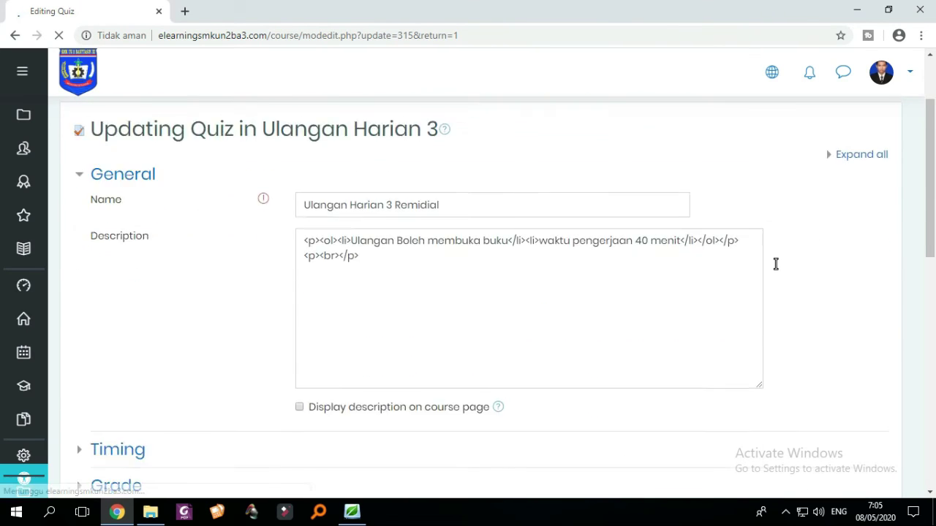
scroll(503, 278, down, 3)
scroll(505, 282, down, 1)
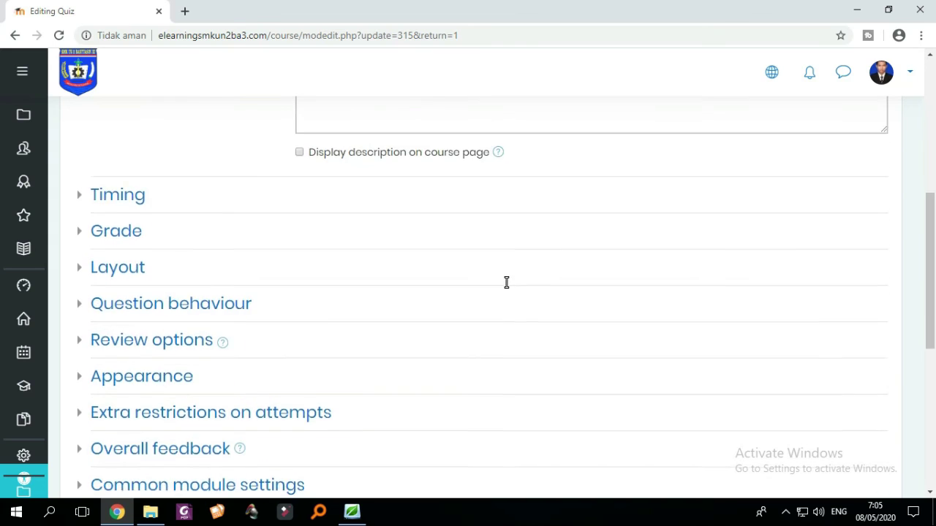
scroll(490, 289, up, 2)
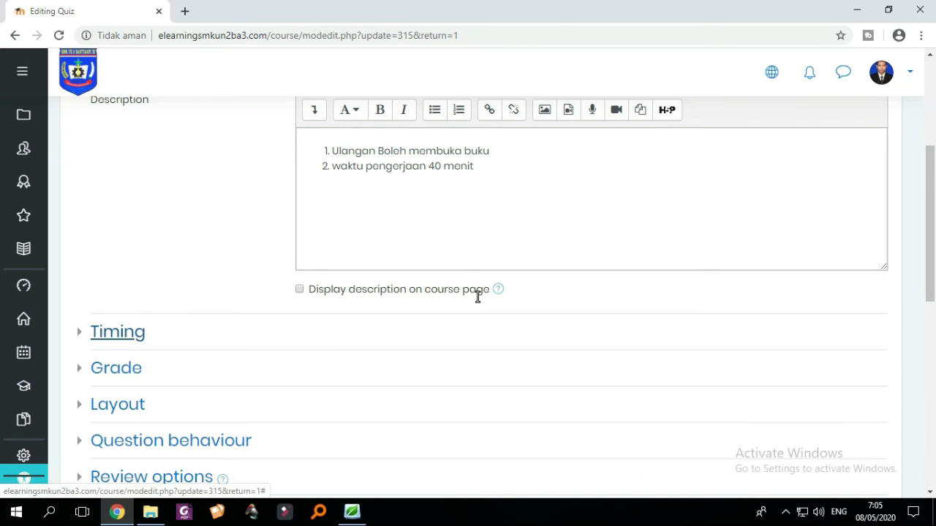
scroll(478, 296, up, 1)
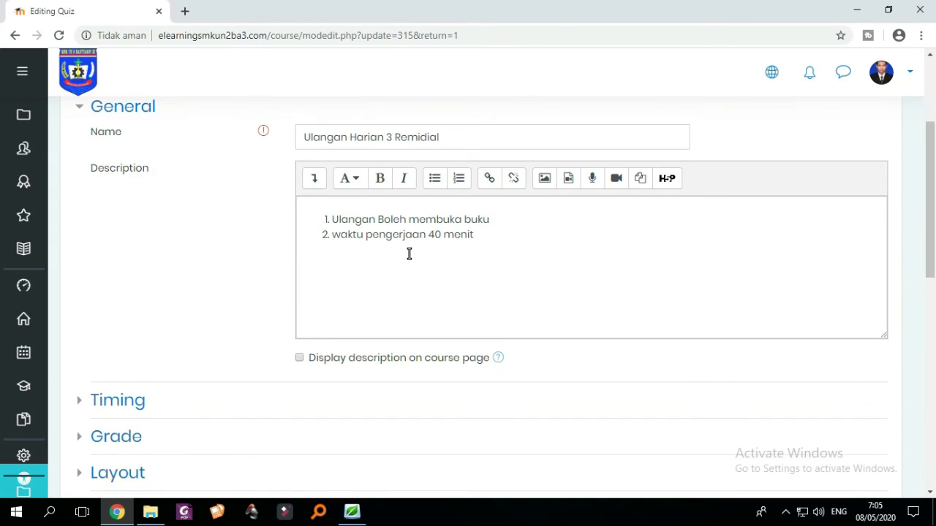
- Add description rule 3: the test may be retaken repeatedly until reaching KKM or higher
click(504, 235)
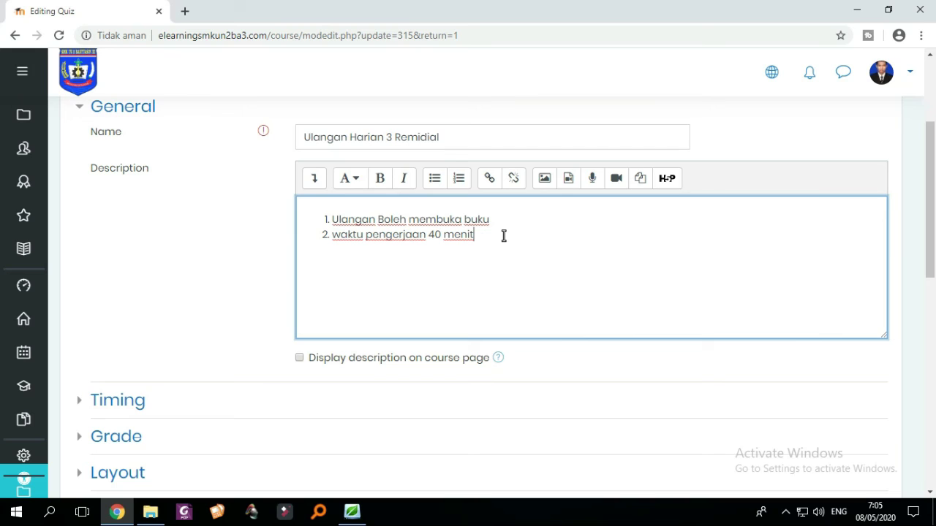
key(Return)
text(ulangan boleh diulang )
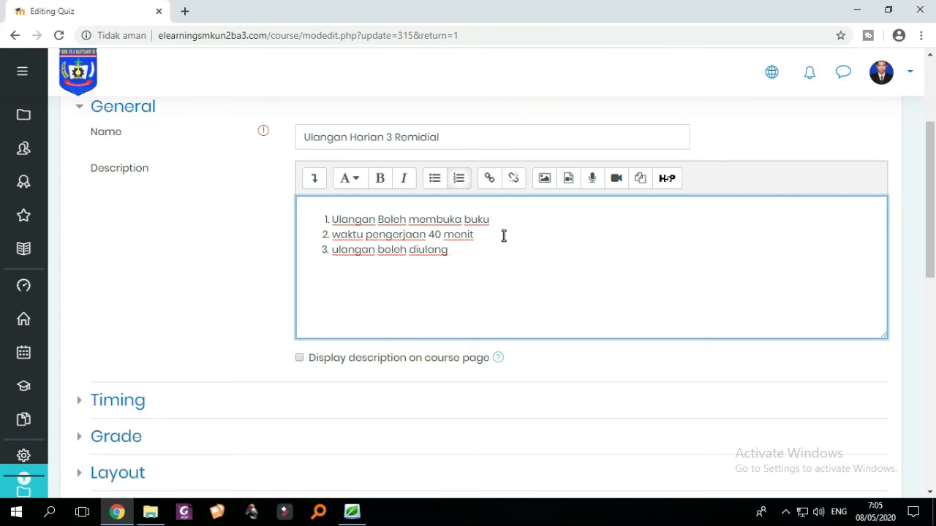
text(bew)
key(BackSpace)
text(rulang kali sampai mona)
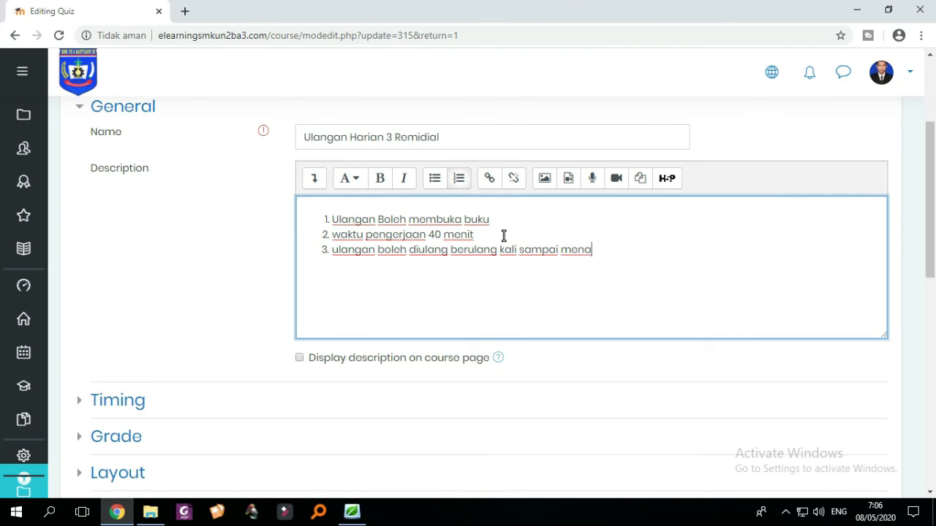
key(BackSpace)
text(capai KKM atau )
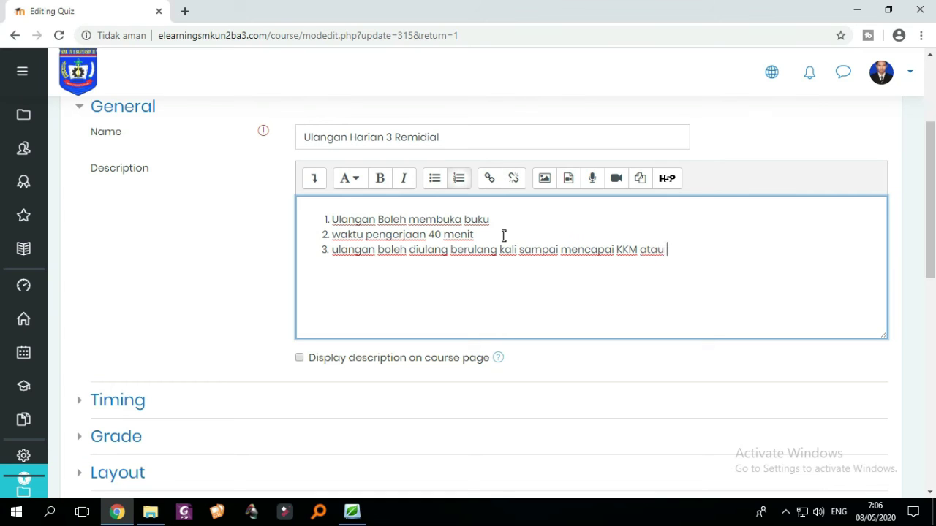
text(lon)
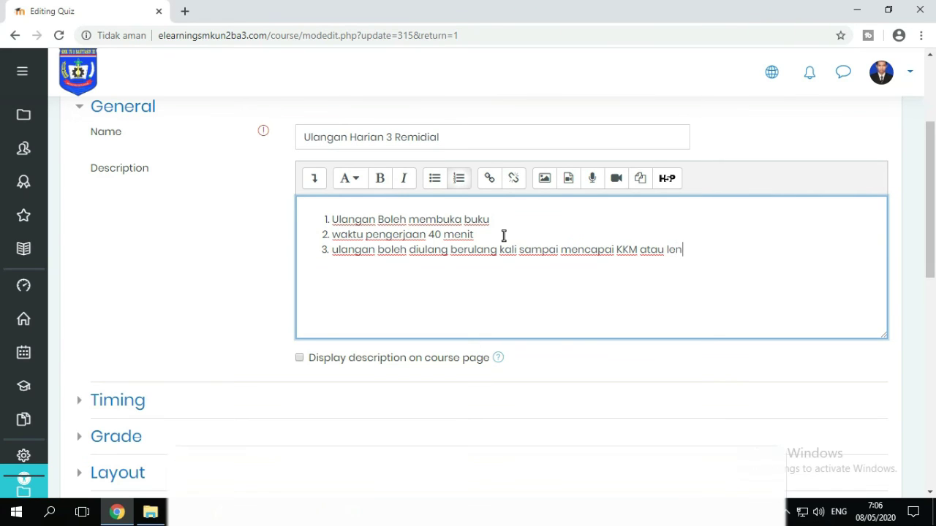
key(BackSpace)
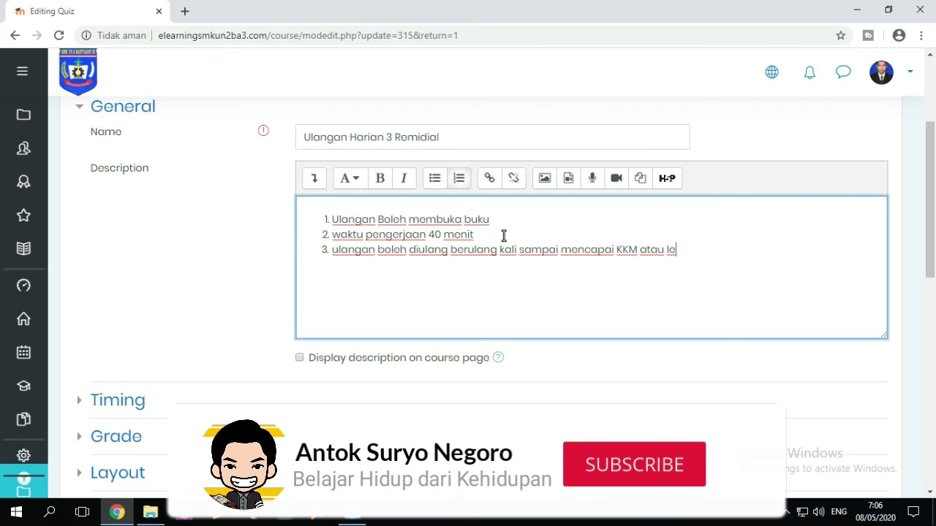
text(bih)
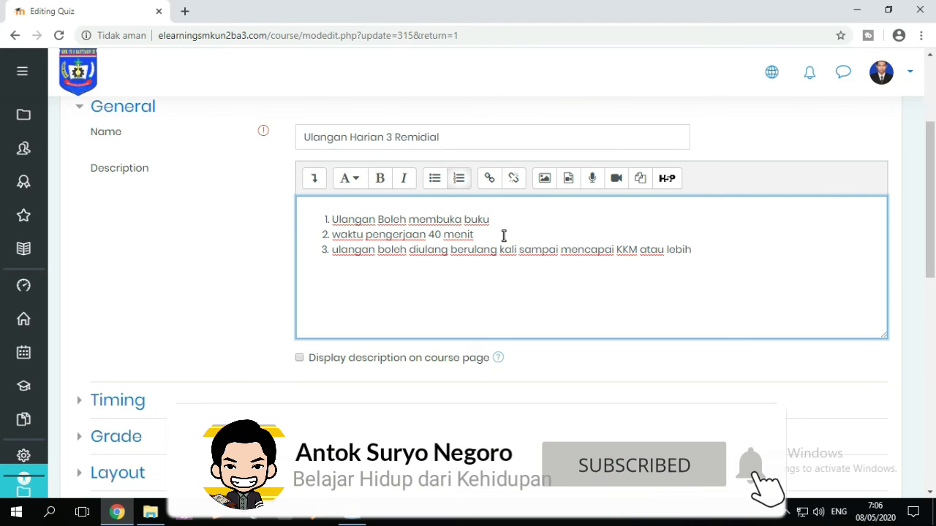
- Add rule 4: 'nilai akan tetap dianggap KKM walaupun nilai remidial melampaui KKM', then expand Timing
key(Return)
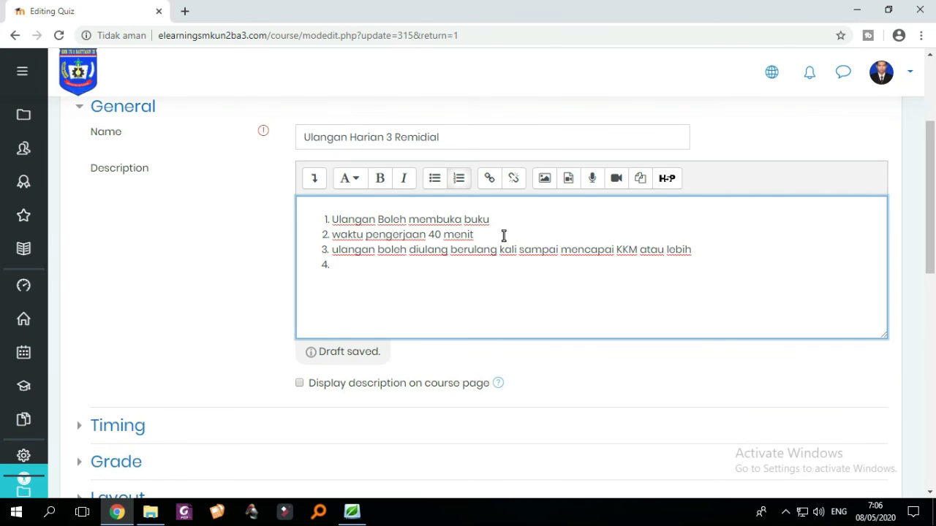
text(nilai akan)
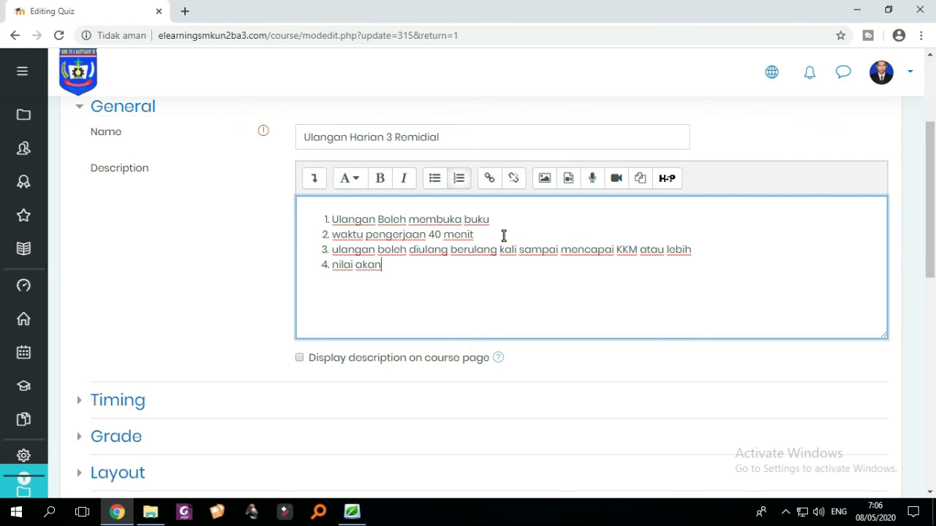
text( tetap dianggap )
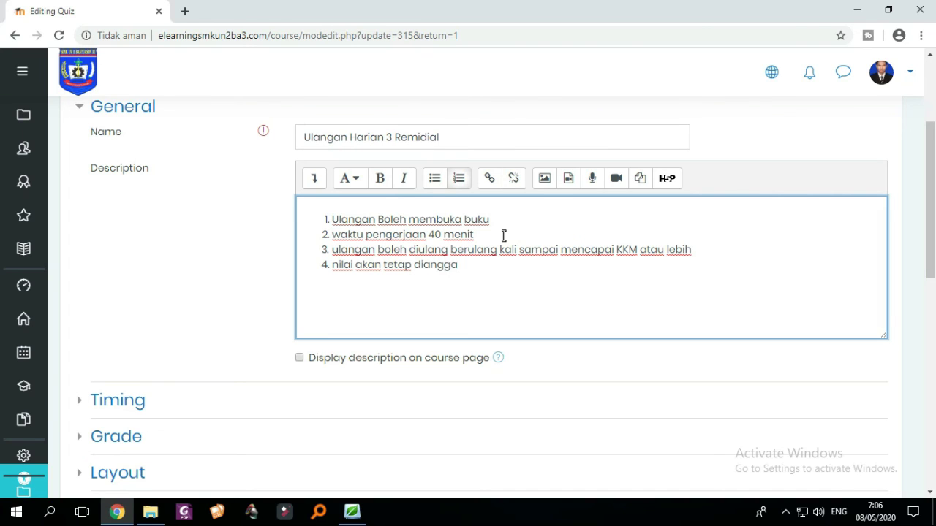
text(KKM walaupun m)
key(BackSpace)
text(m)
key(BackSpace)
text(nila)
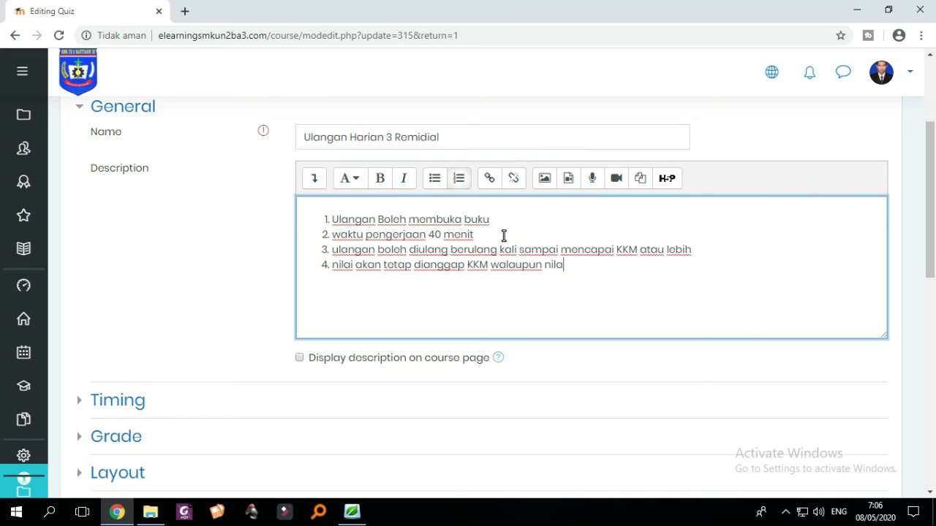
text(i remidial me)
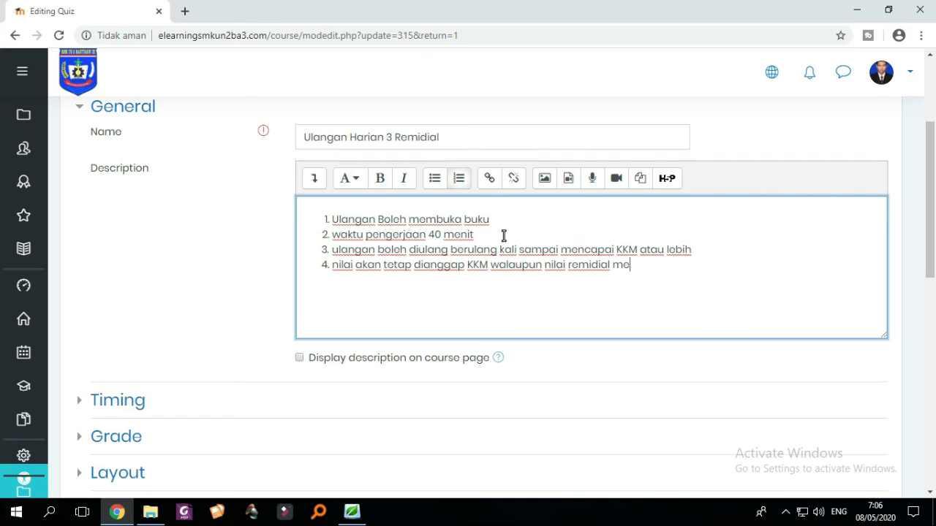
text(lampaui KKM)
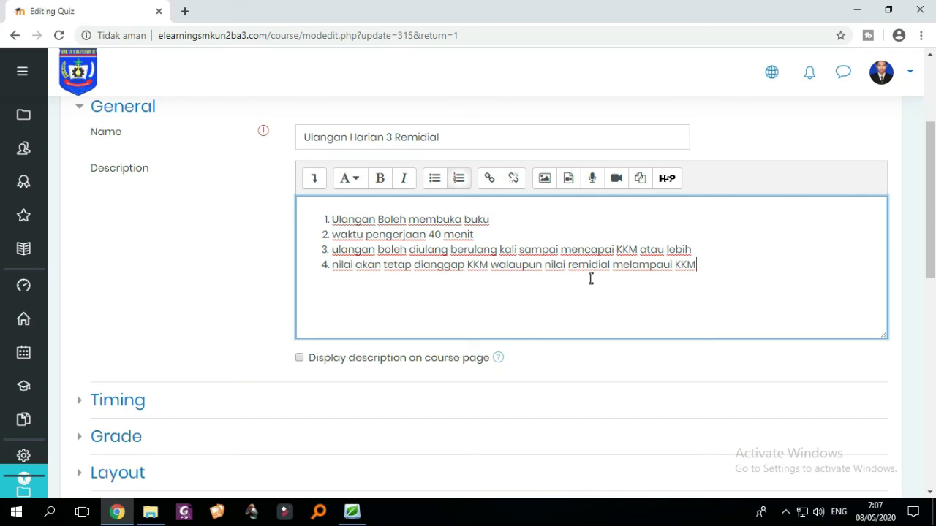
scroll(575, 283, down, 2)
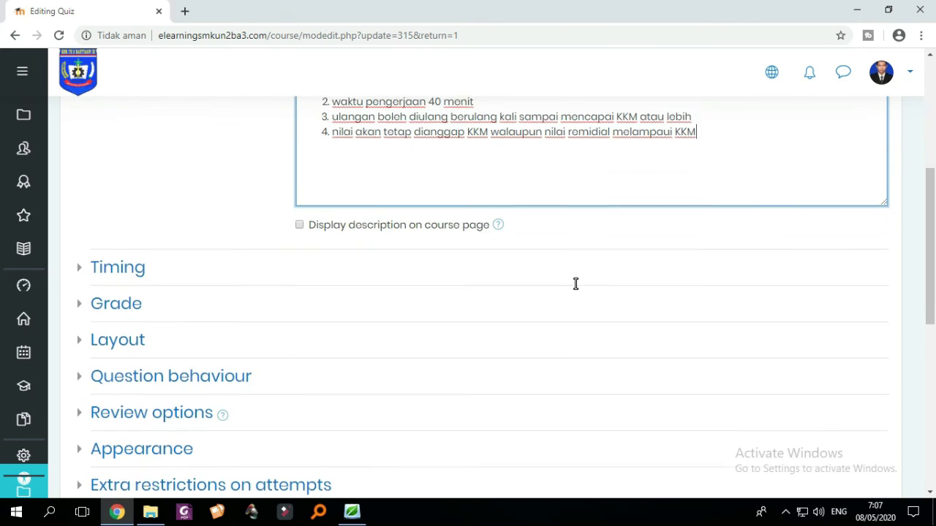
scroll(575, 282, up, 1)
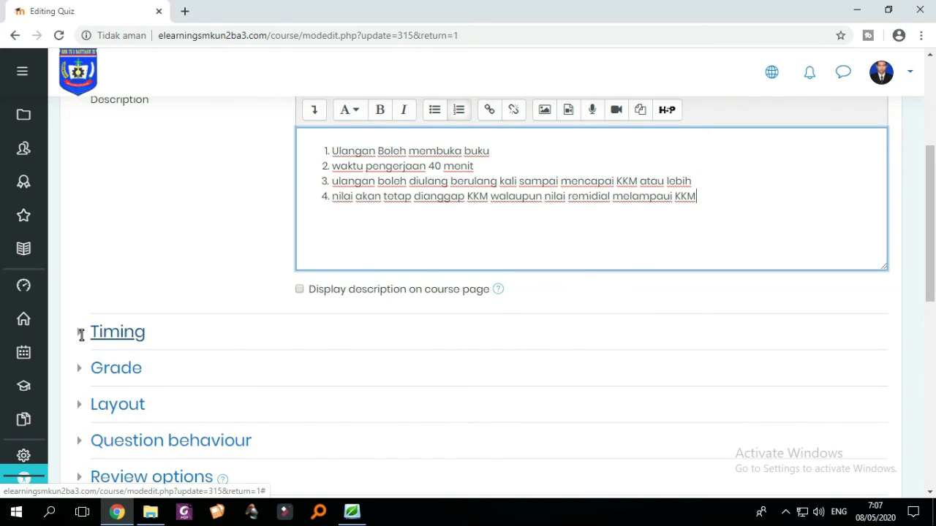
click(82, 335)
scroll(81, 334, down, 2)
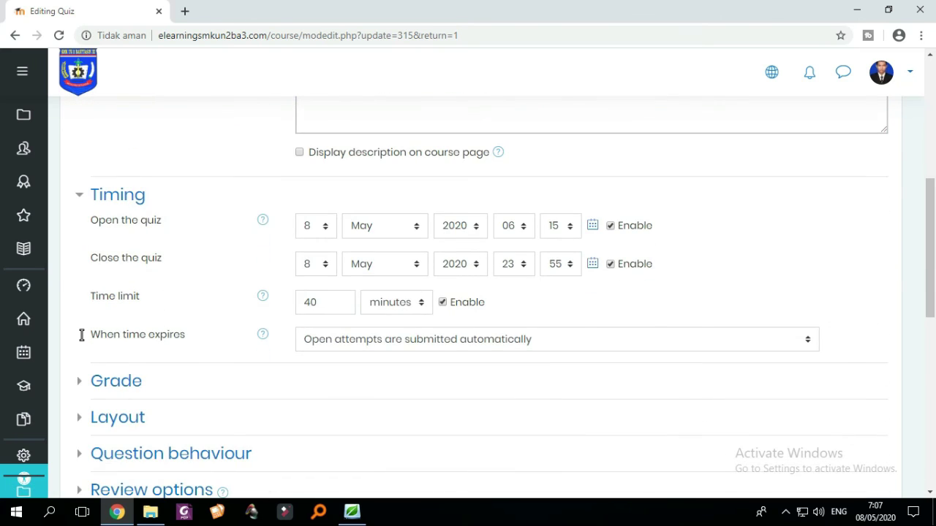
- Set the quiz to open and close on day 9 (9 May 2020, 06:15 to 23:55)
scroll(82, 334, down, 1)
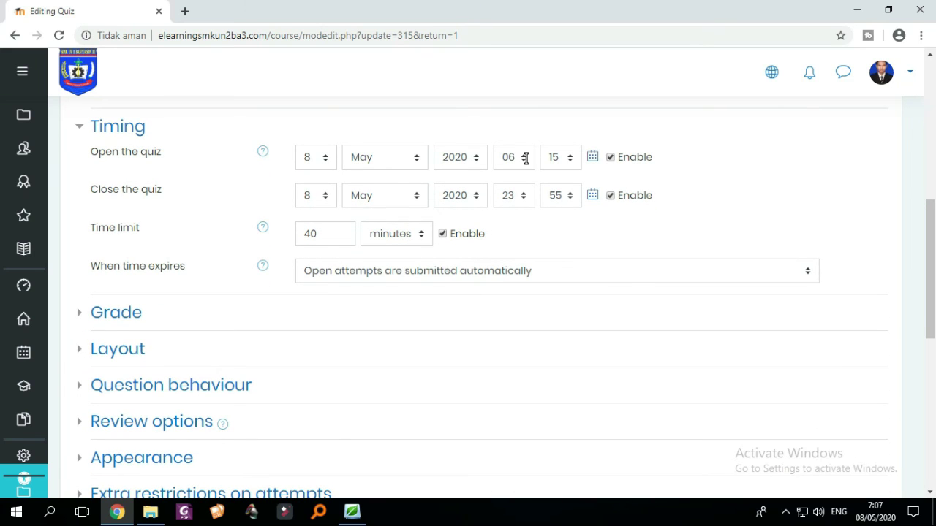
scroll(526, 158, up, 1)
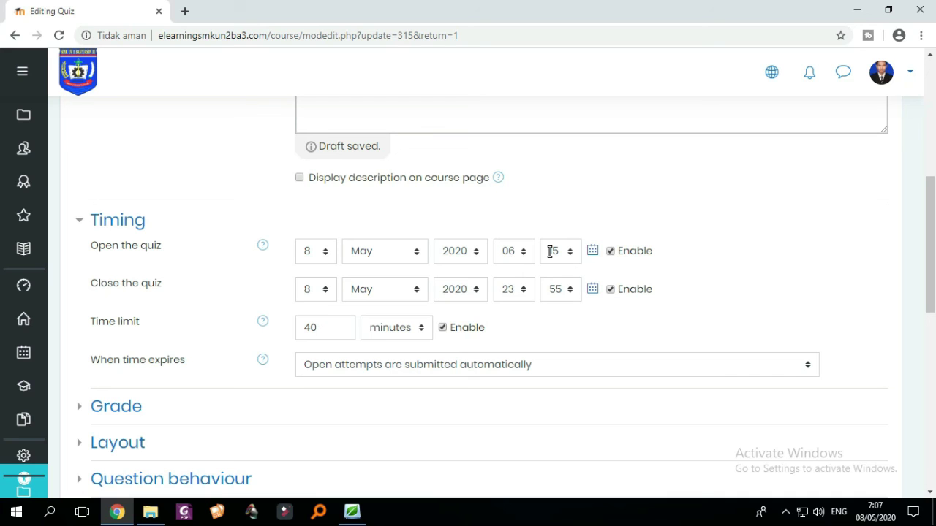
click(325, 226)
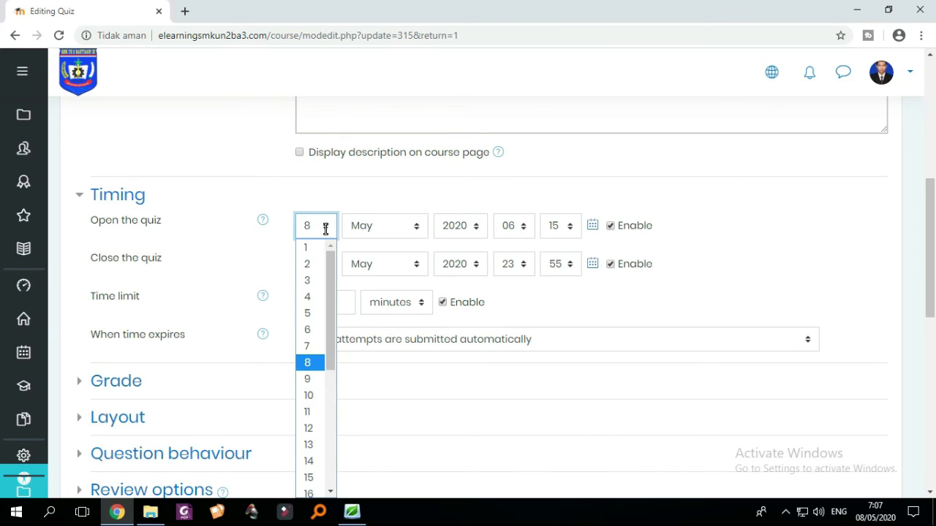
click(310, 364)
click(314, 265)
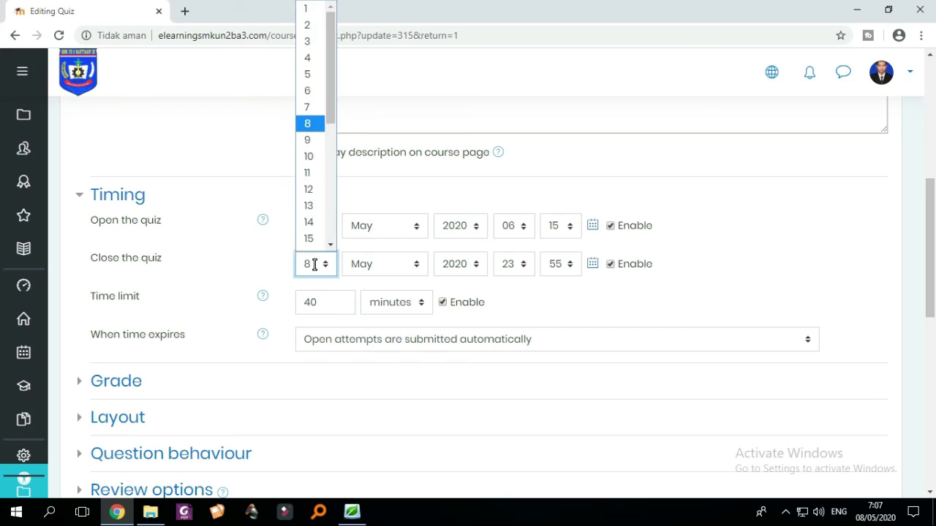
click(318, 141)
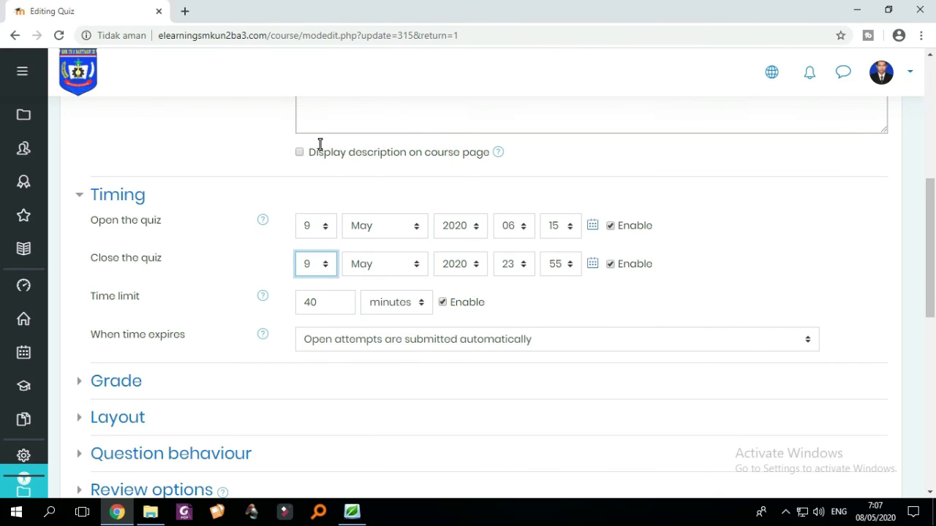
scroll(519, 258, down, 1)
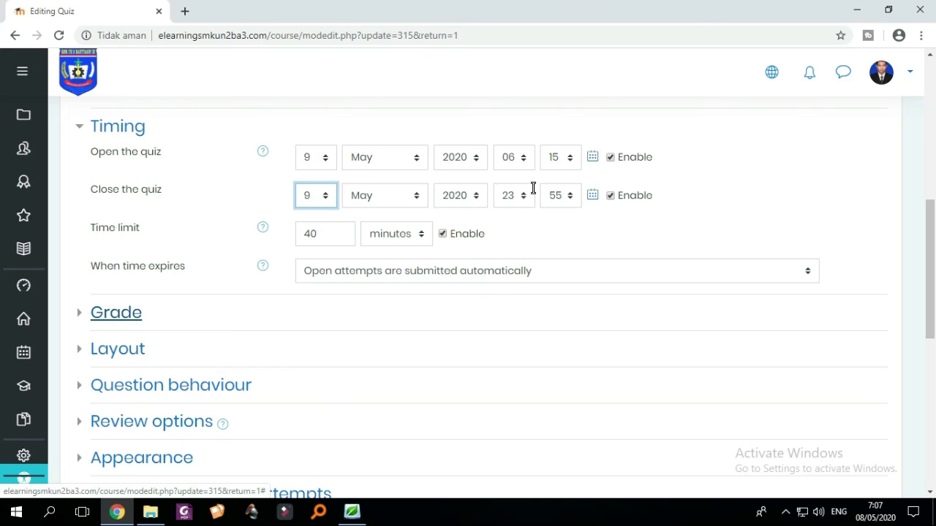
click(81, 313)
scroll(82, 313, down, 3)
scroll(83, 313, up, 2)
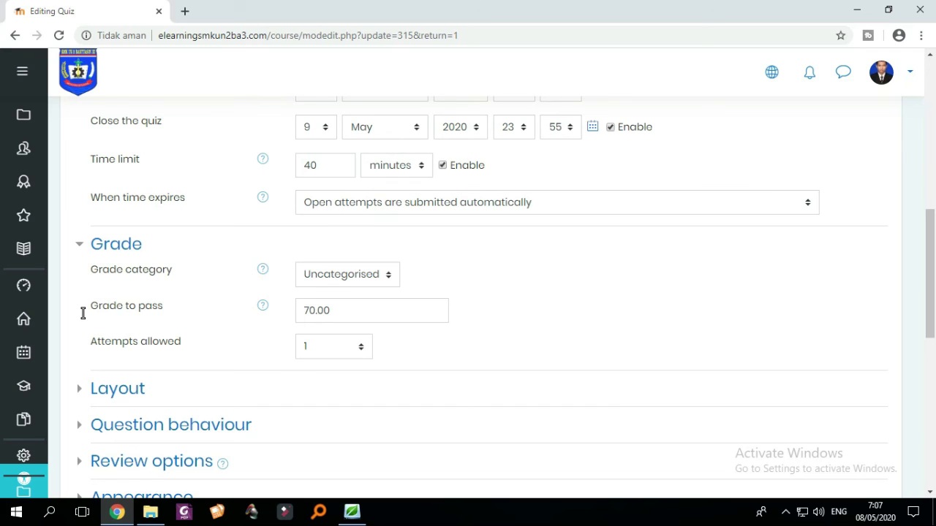
- Change Attempts allowed to Unlimited in the Grade settings
click(351, 349)
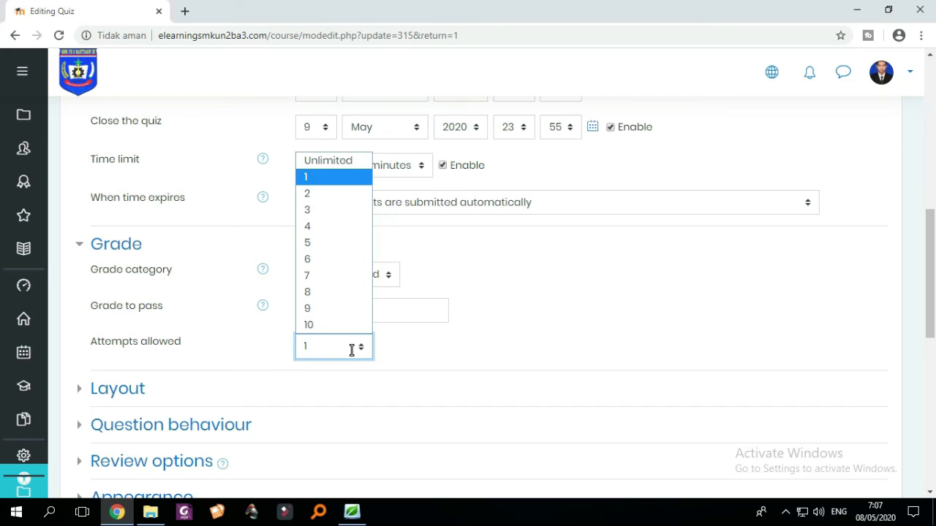
key(Down)
key(Down)
key(Down)
key(Down)
key(Down)
key(Down)
key(Down)
key(Up)
key(Up)
key(Up)
key(Up)
key(Up)
key(Up)
key(Up)
key(Up)
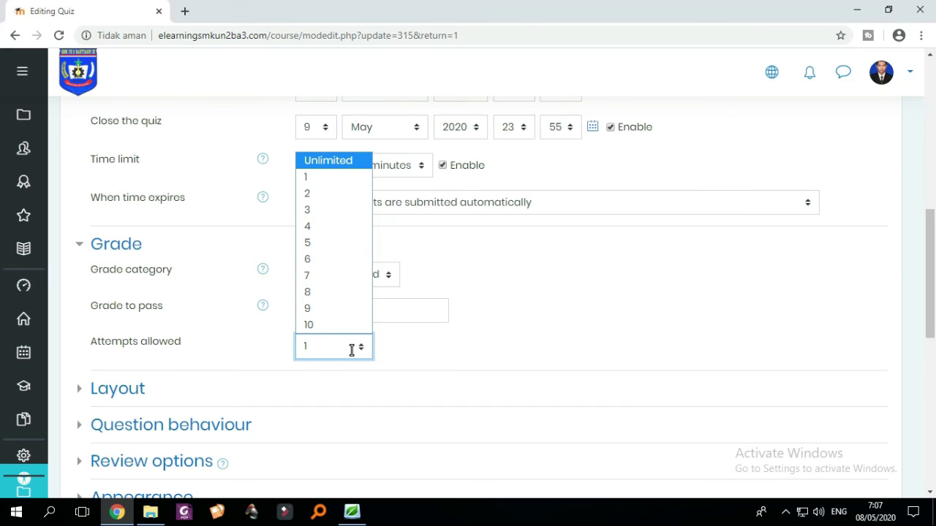
click(341, 161)
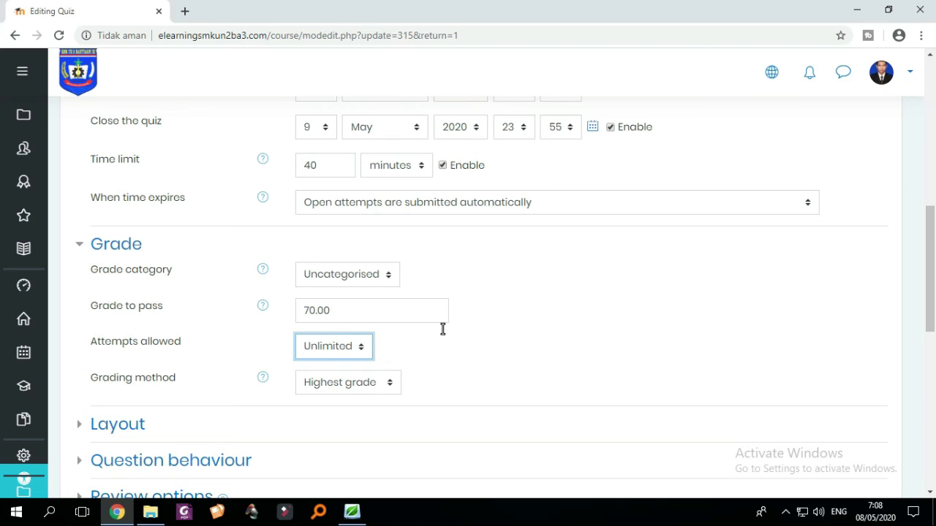
scroll(442, 329, down, 1)
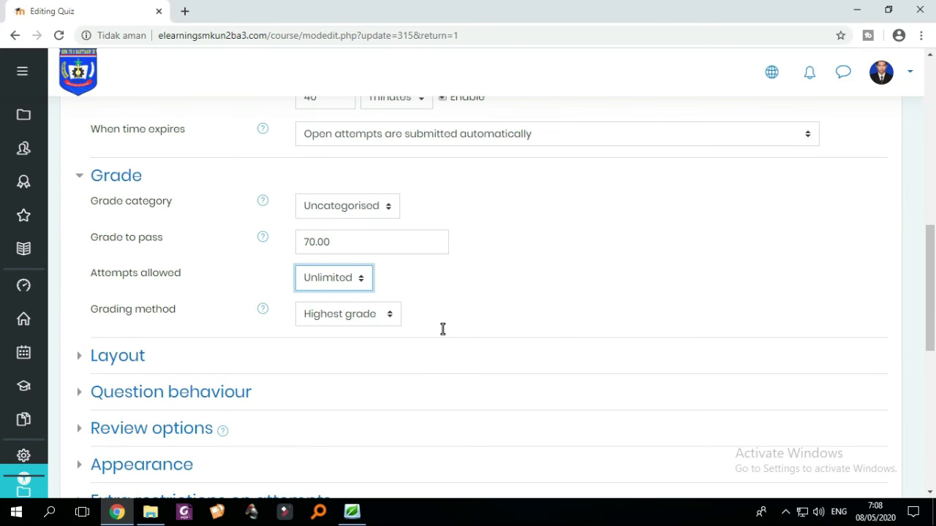
scroll(442, 329, up, 4)
scroll(442, 329, down, 3)
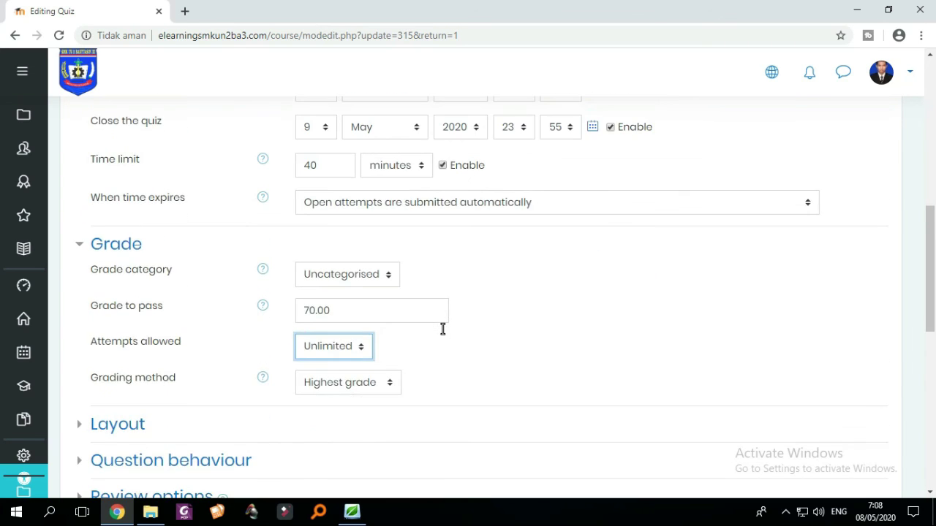
scroll(442, 329, down, 2)
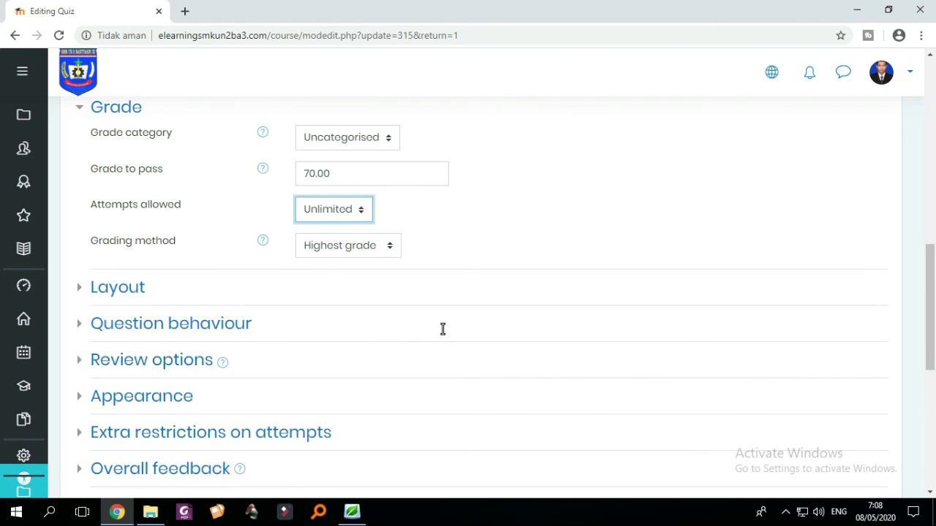
- Browse the Layout, Question behaviour, Review options and Appearance sections, then open Extra restrictions on attempts
click(81, 291)
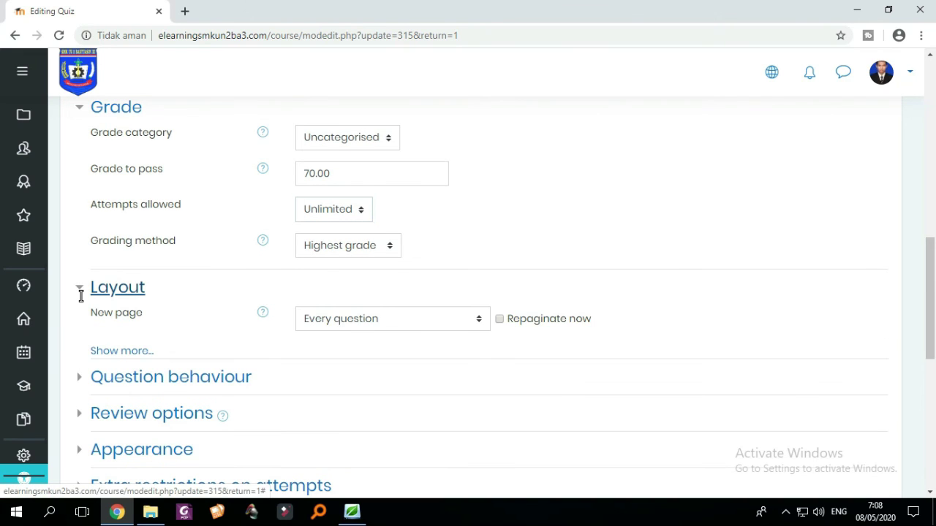
click(80, 292)
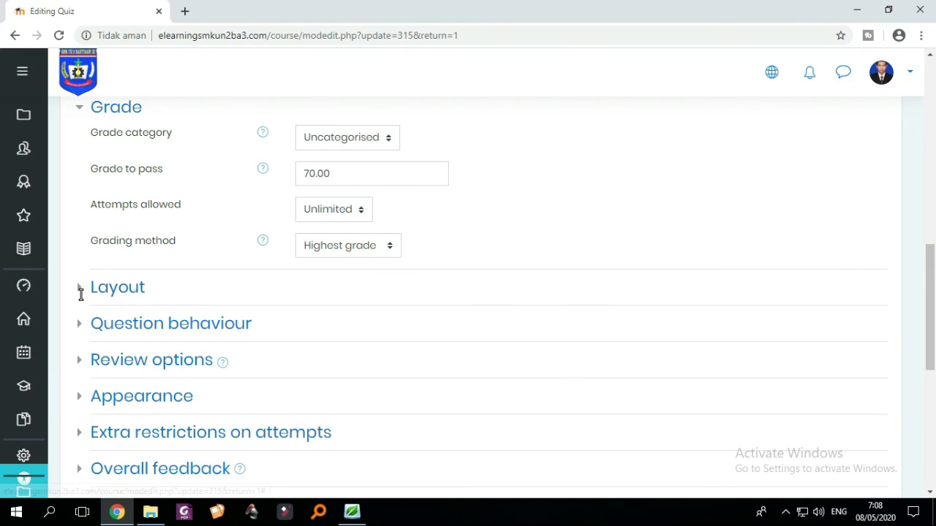
click(80, 327)
scroll(80, 331, down, 2)
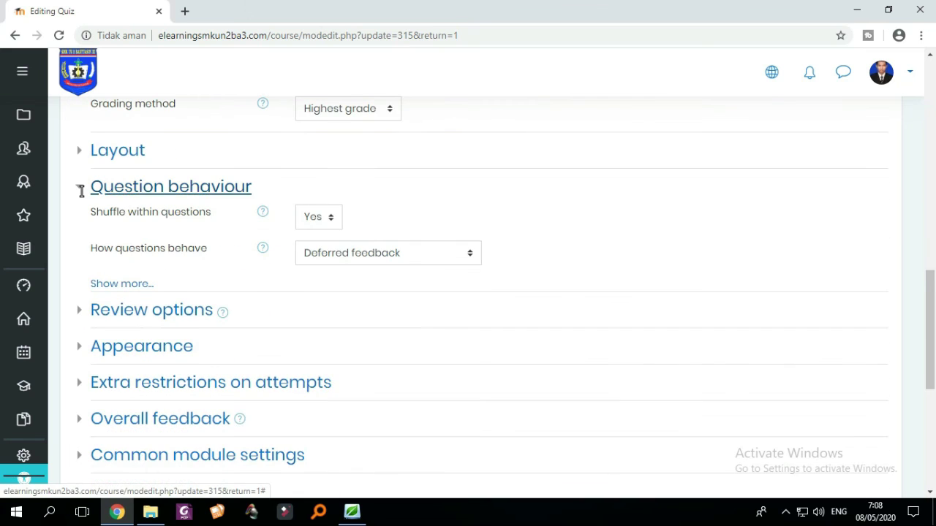
click(80, 188)
scroll(79, 190, down, 1)
click(87, 155)
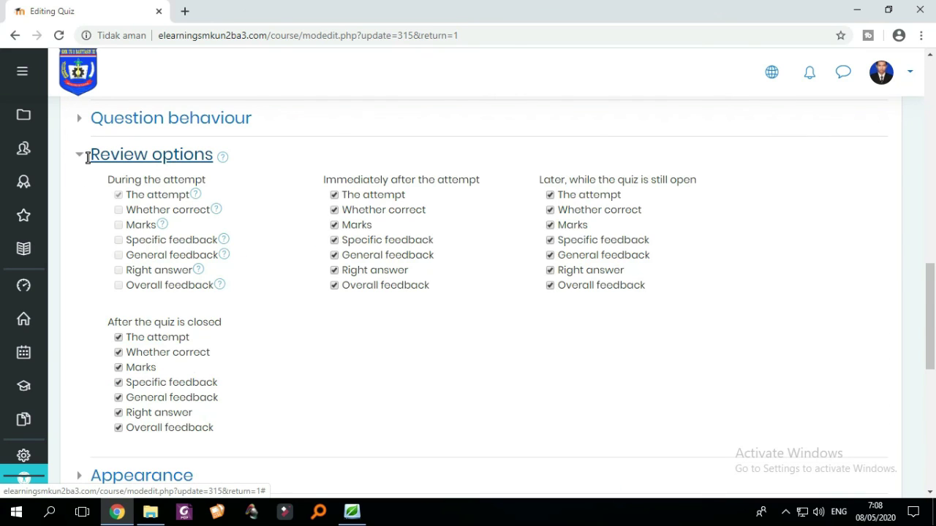
click(87, 156)
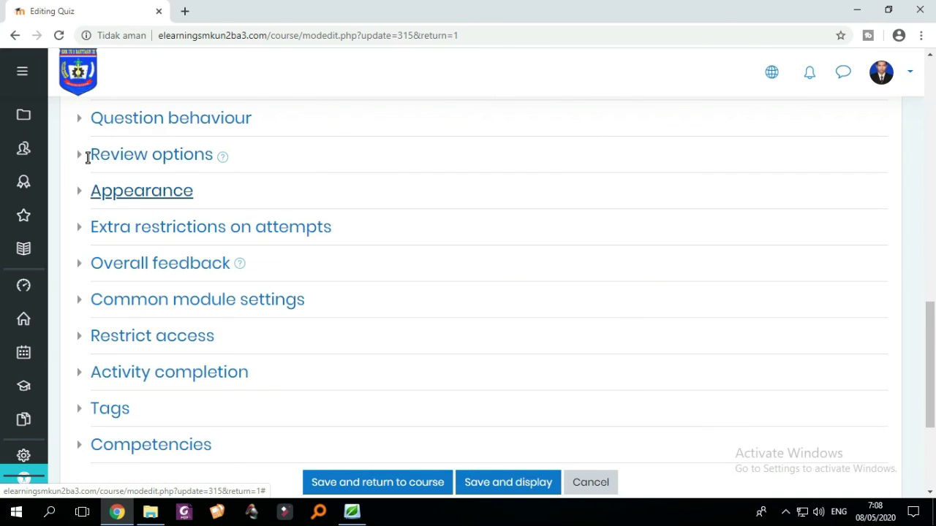
click(85, 191)
click(85, 190)
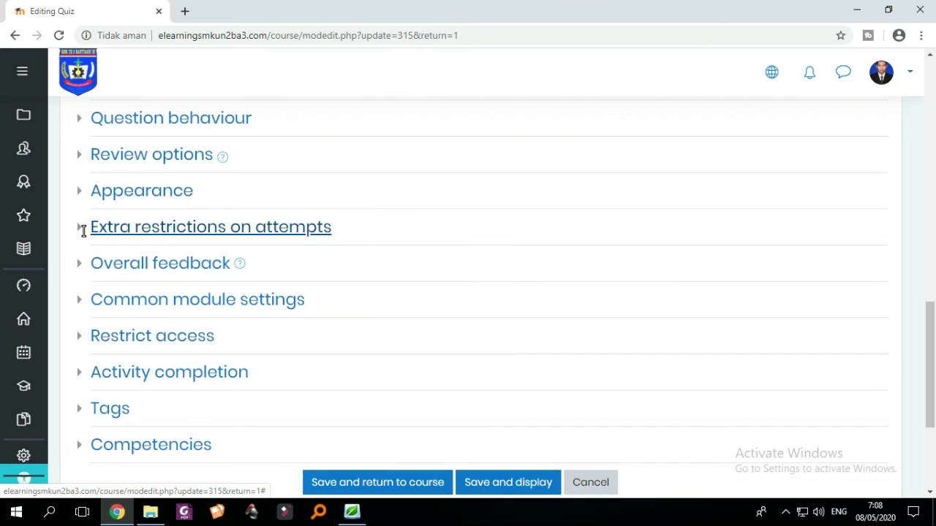
click(84, 228)
scroll(84, 230, down, 1)
scroll(84, 231, up, 1)
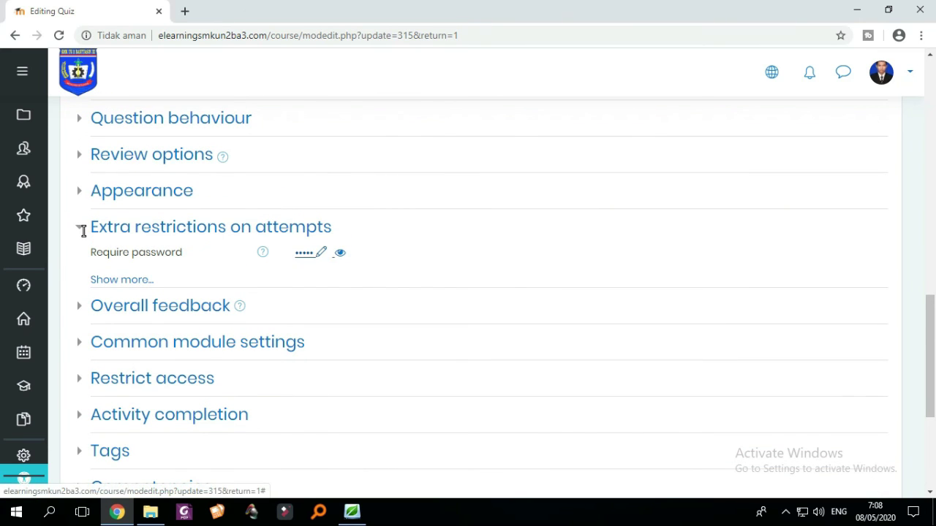
- Check the password field, skim Overall feedback and Common module settings, and open Restrict access
click(320, 252)
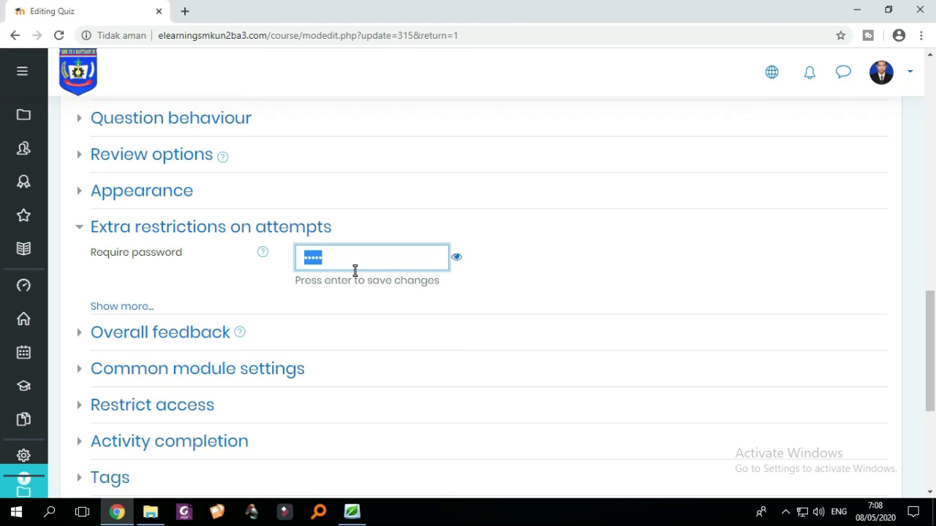
click(80, 228)
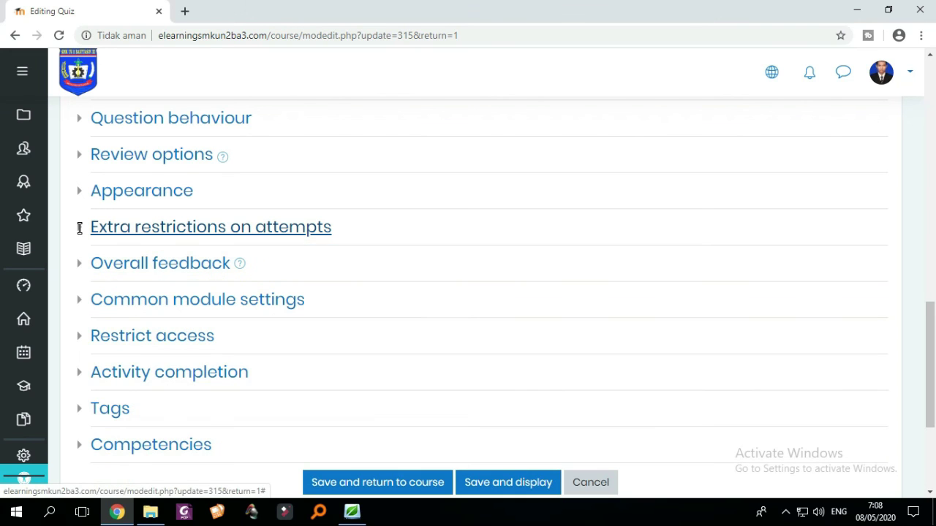
click(80, 230)
click(81, 230)
click(80, 264)
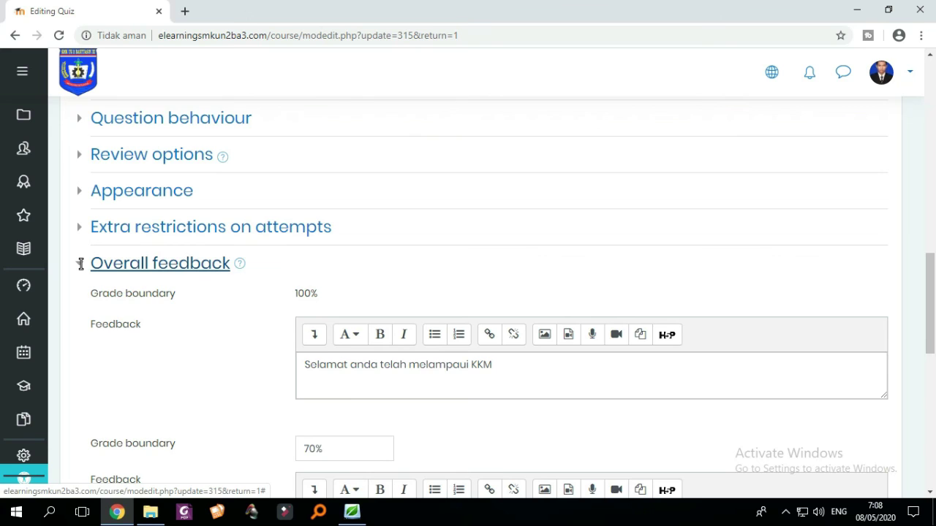
scroll(81, 264, down, 2)
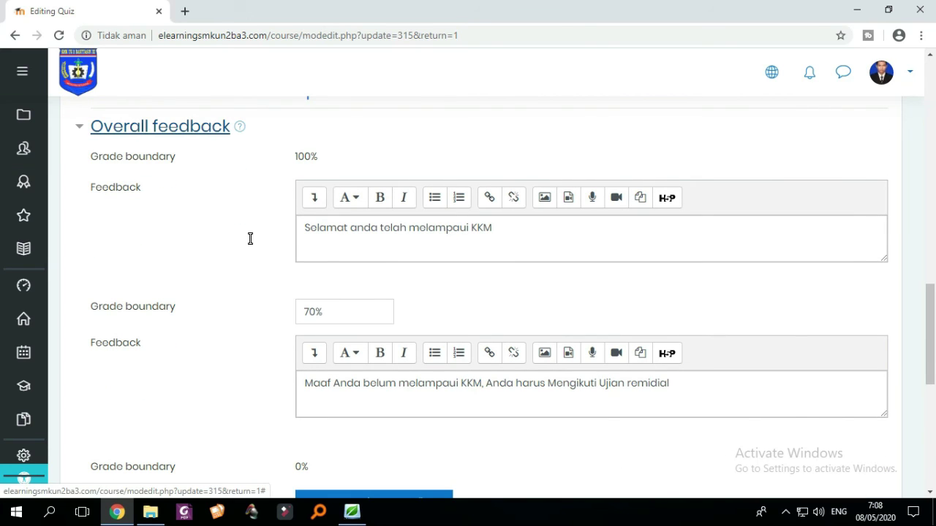
click(79, 128)
click(83, 165)
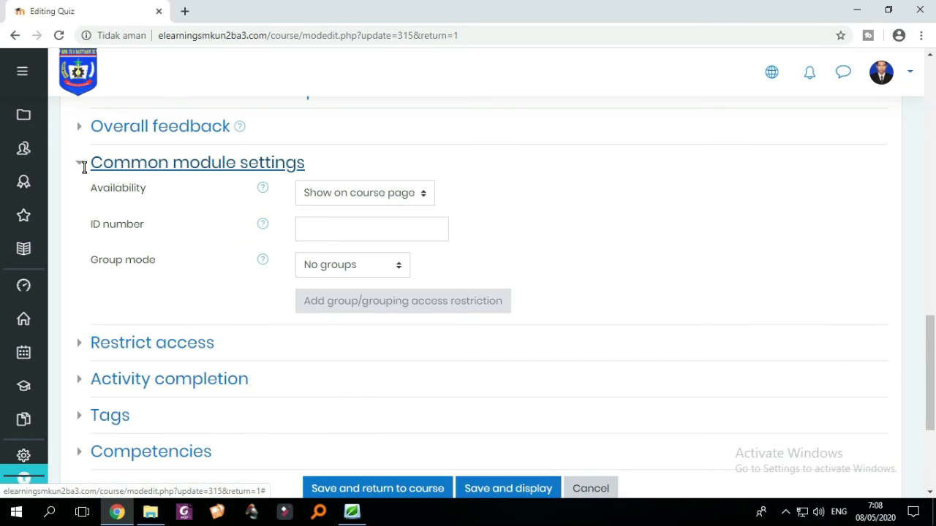
click(83, 165)
click(83, 201)
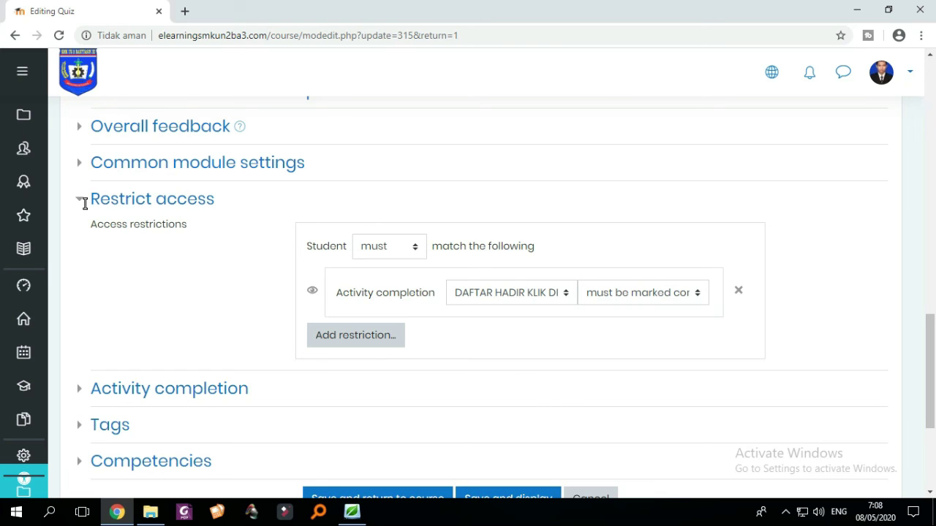
- Add an activity completion restriction: Ulangan Harian 3 must be complete with fail grade
click(364, 339)
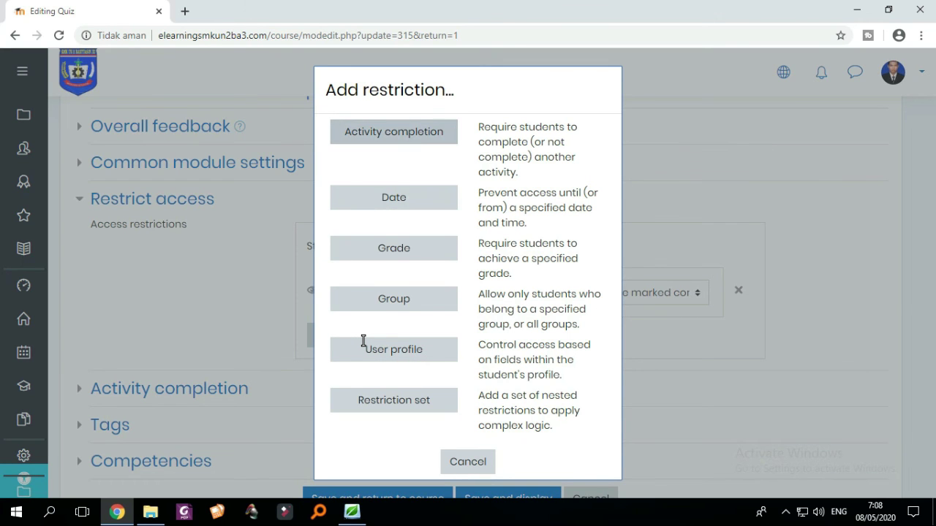
click(418, 133)
scroll(419, 134, down, 1)
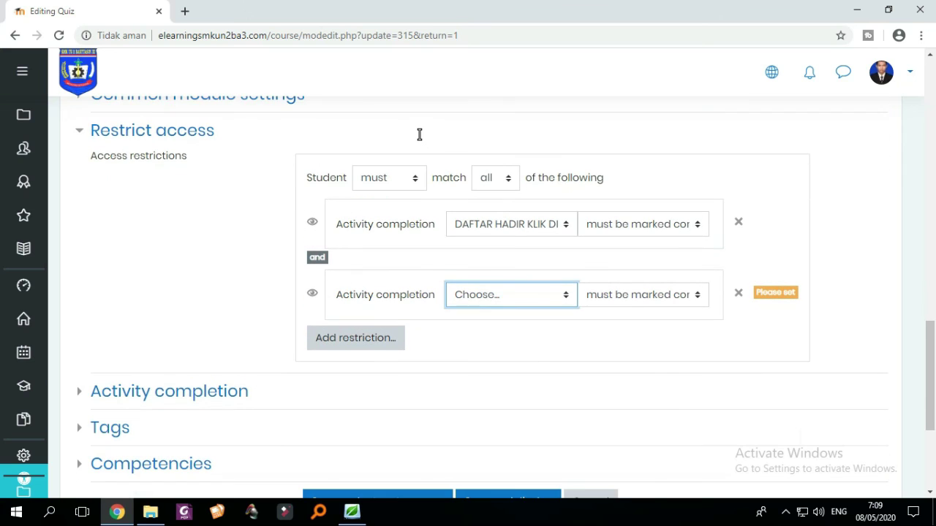
click(548, 296)
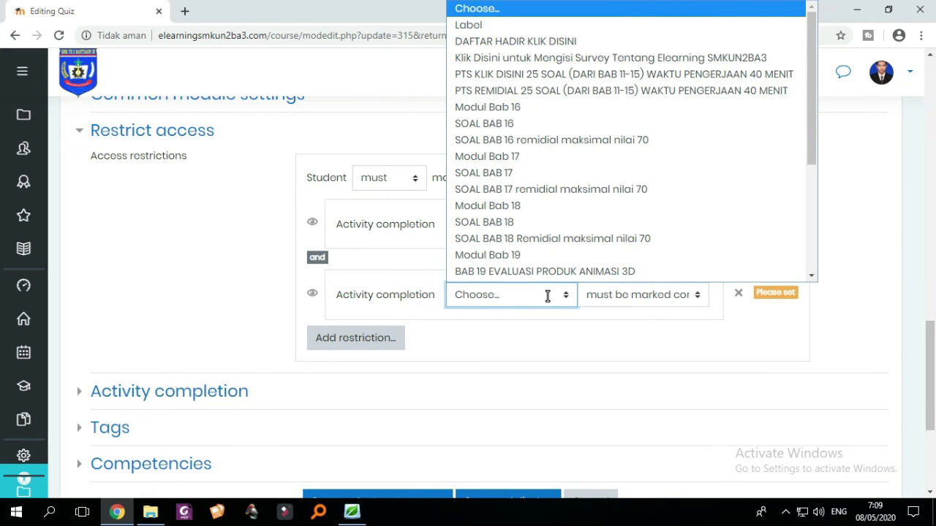
scroll(548, 295, down, 3)
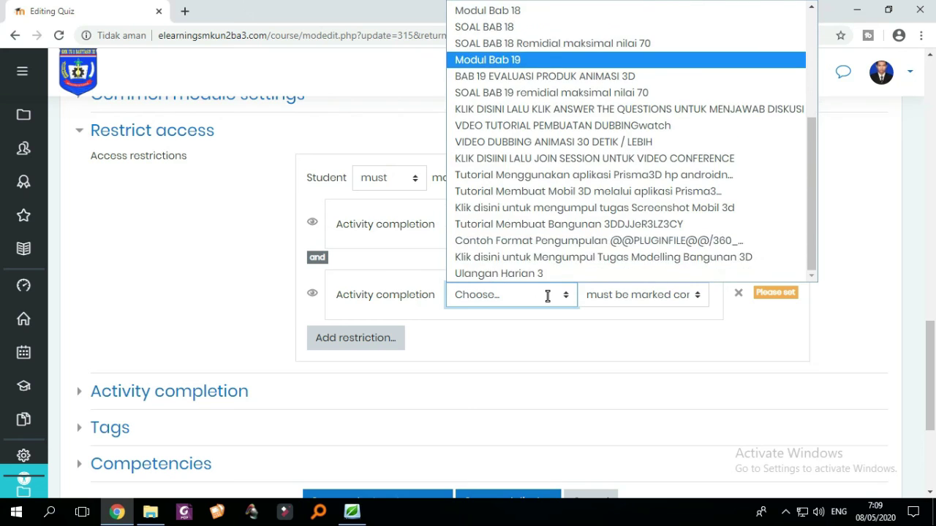
scroll(548, 295, up, 3)
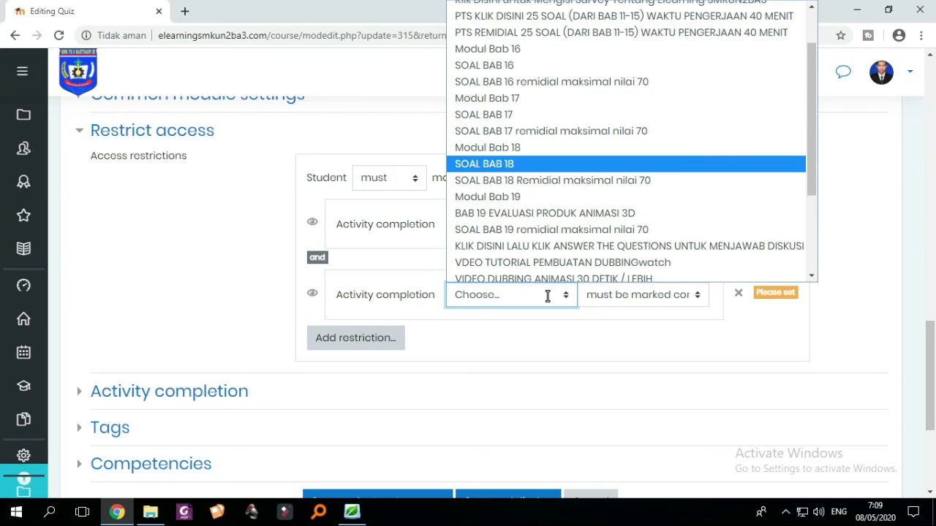
key(Down)
key(Down)
key(Down)
key(Down)
key(Down)
key(Down)
key(Down)
key(Down)
key(Down)
key(Down)
key(Down)
key(Down)
key(Down)
key(Down)
key(Down)
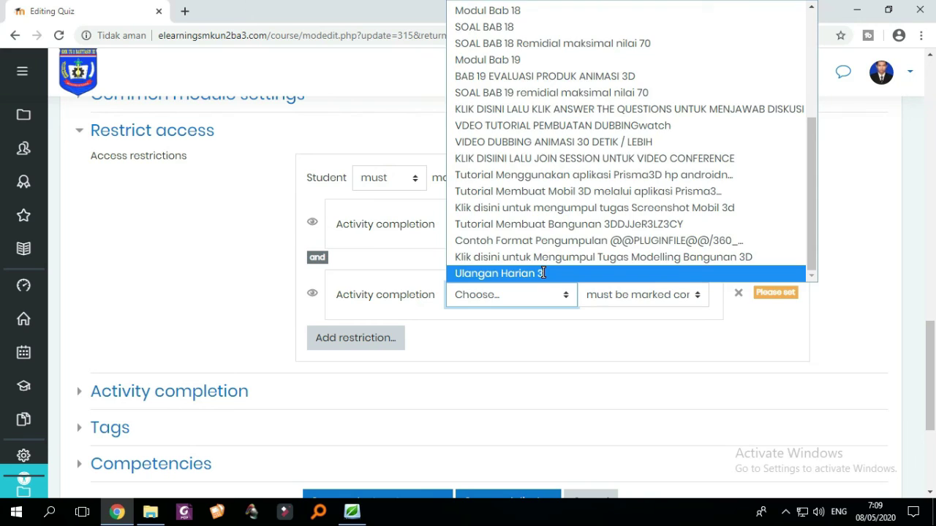
click(543, 273)
click(664, 297)
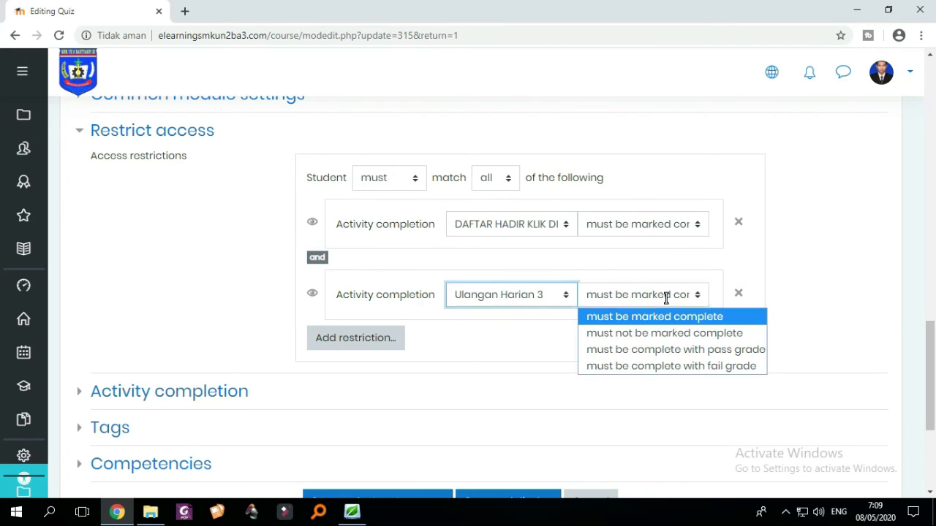
key(Down)
key(Down)
key(Down)
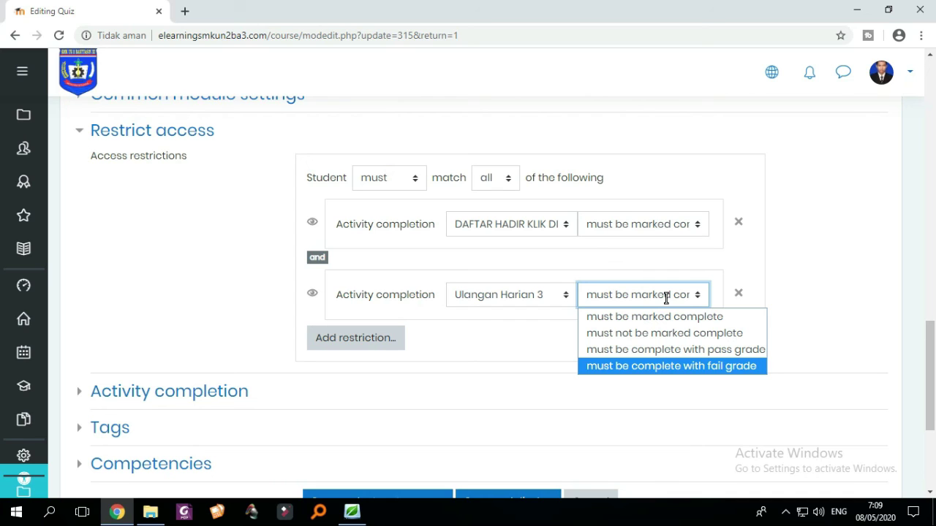
click(654, 365)
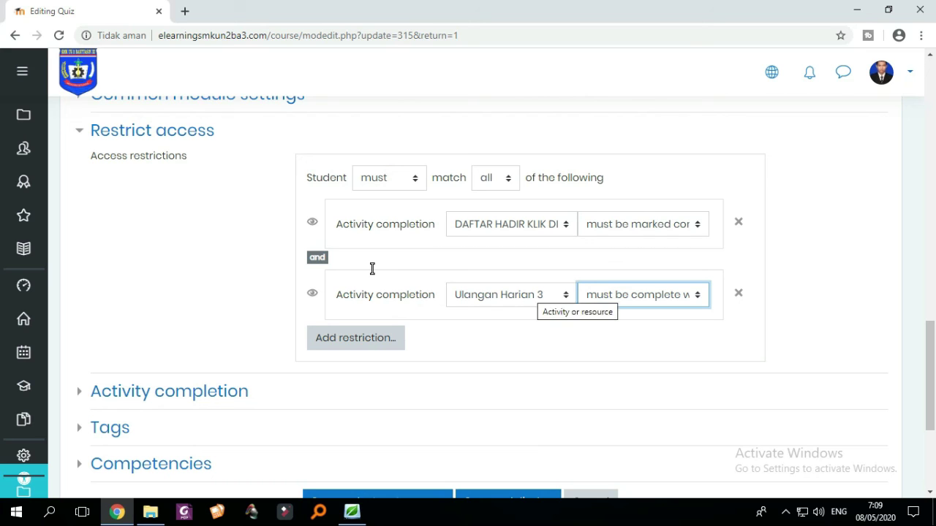
click(647, 295)
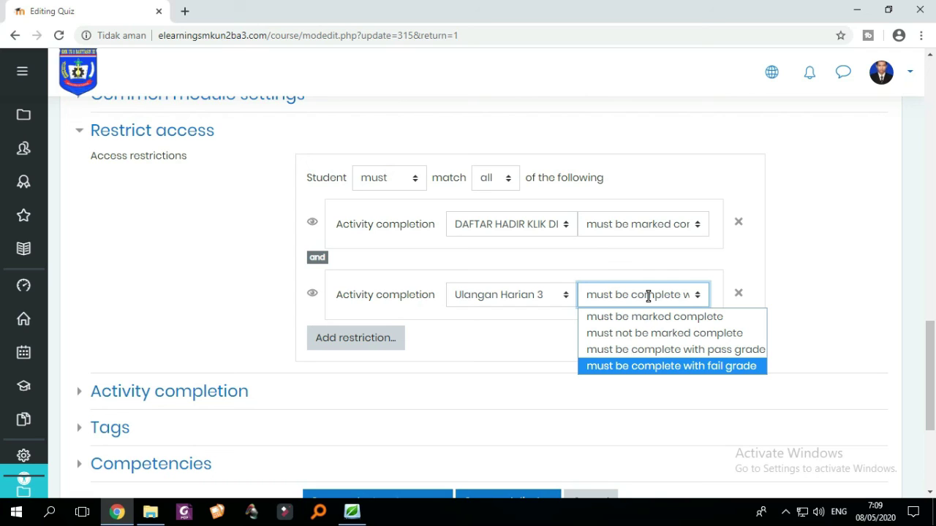
click(702, 367)
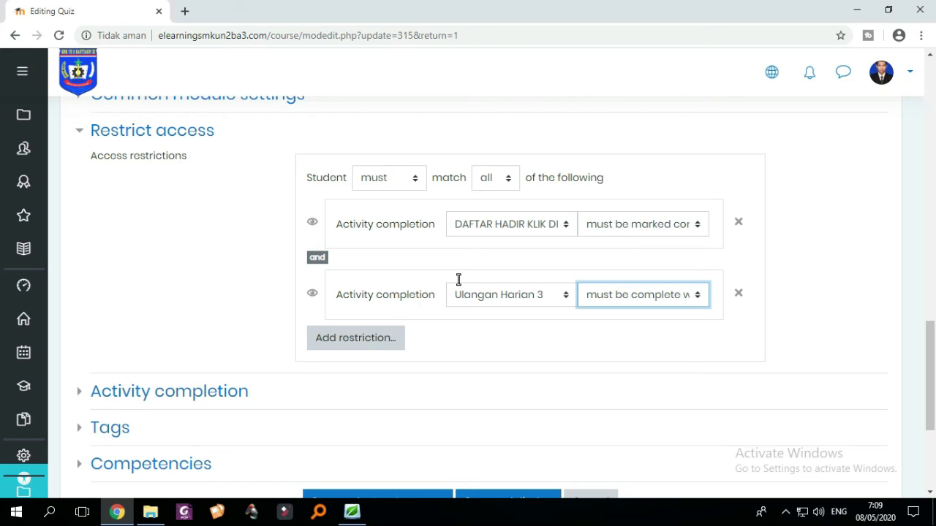
- Save the Remidial quiz settings with Save and display
scroll(339, 310, up, 4)
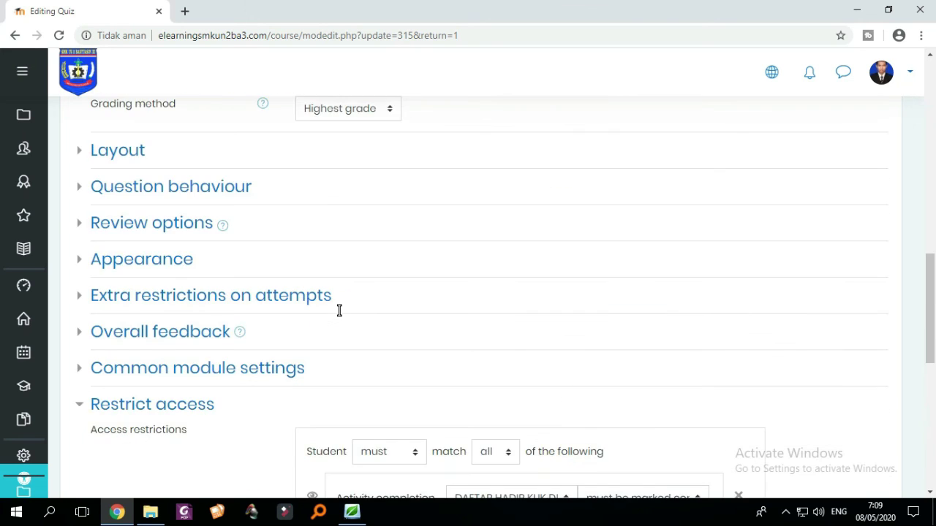
scroll(339, 311, down, 5)
scroll(339, 310, down, 2)
scroll(339, 311, up, 3)
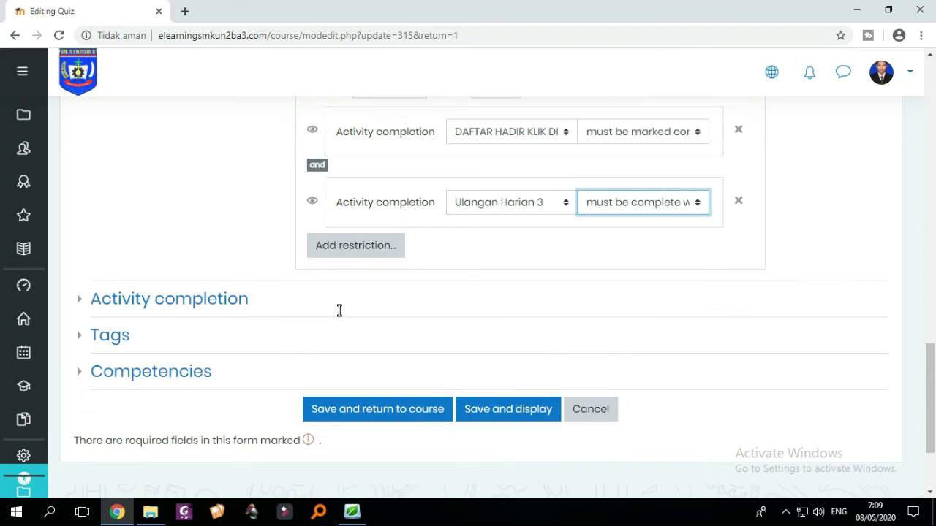
scroll(339, 309, down, 2)
click(79, 231)
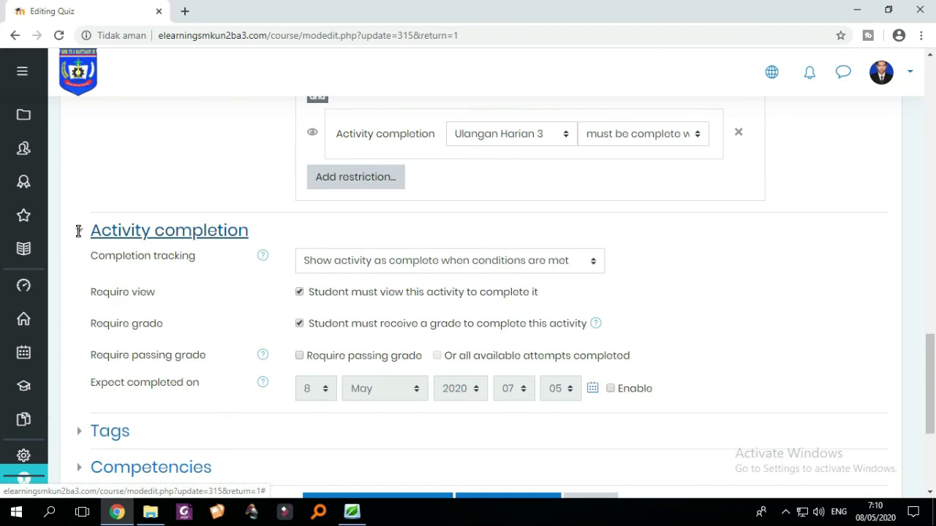
click(79, 231)
scroll(77, 229, up, 4)
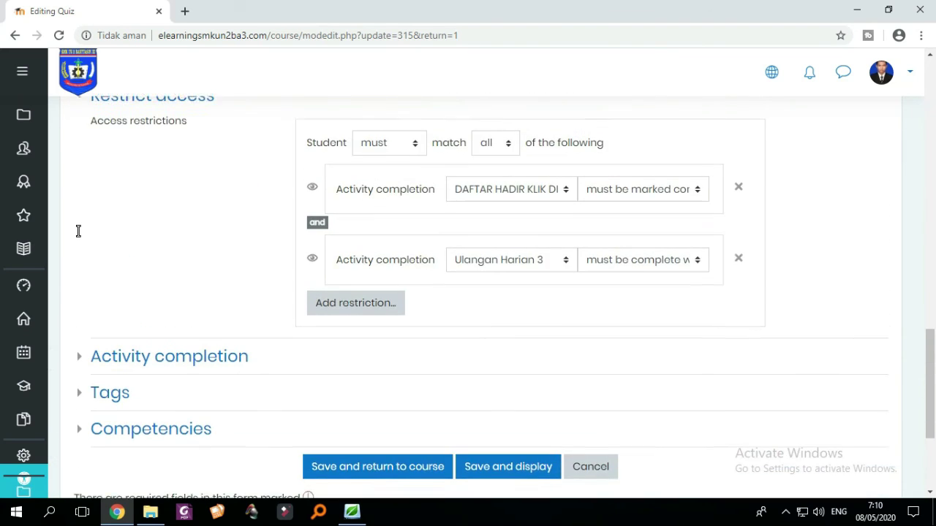
scroll(77, 229, down, 5)
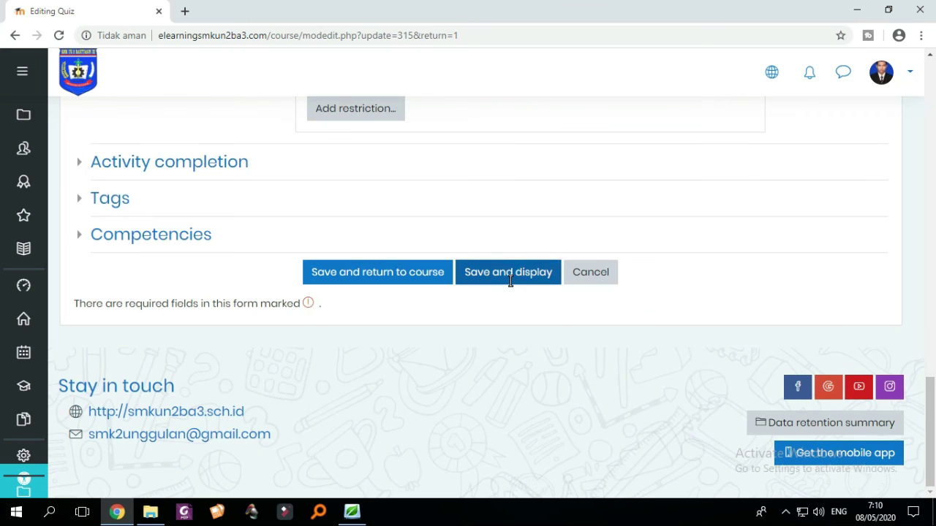
click(510, 279)
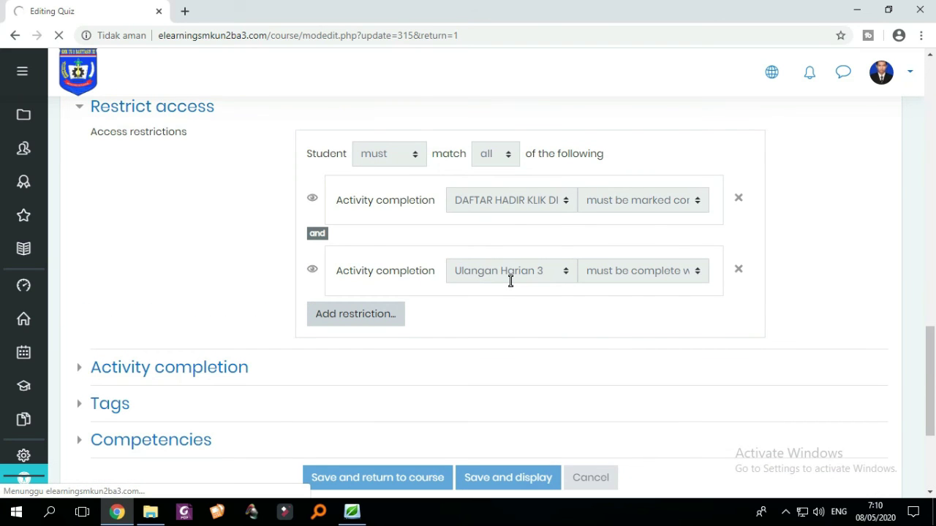
- Return to the TEKNIK ANIMASI 2D DAN 3D XI MM course page
scroll(612, 245, down, 5)
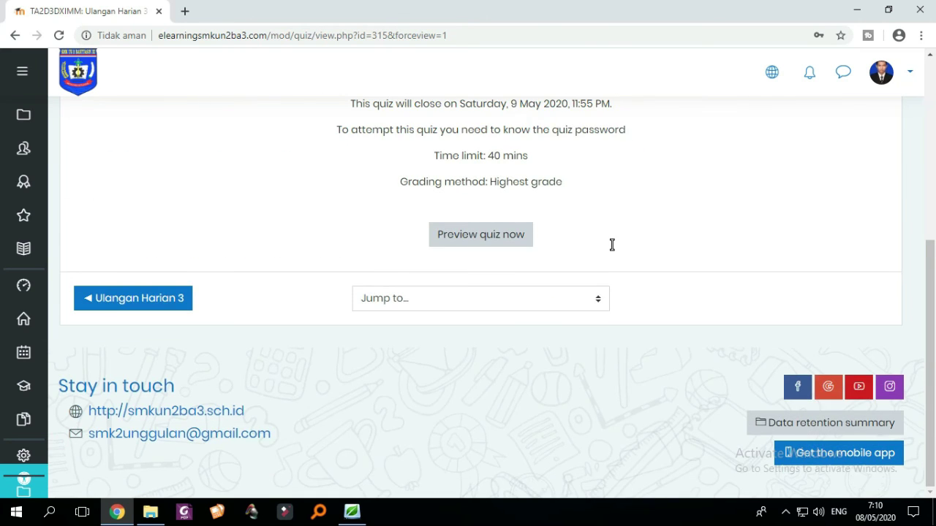
scroll(612, 244, up, 5)
click(372, 175)
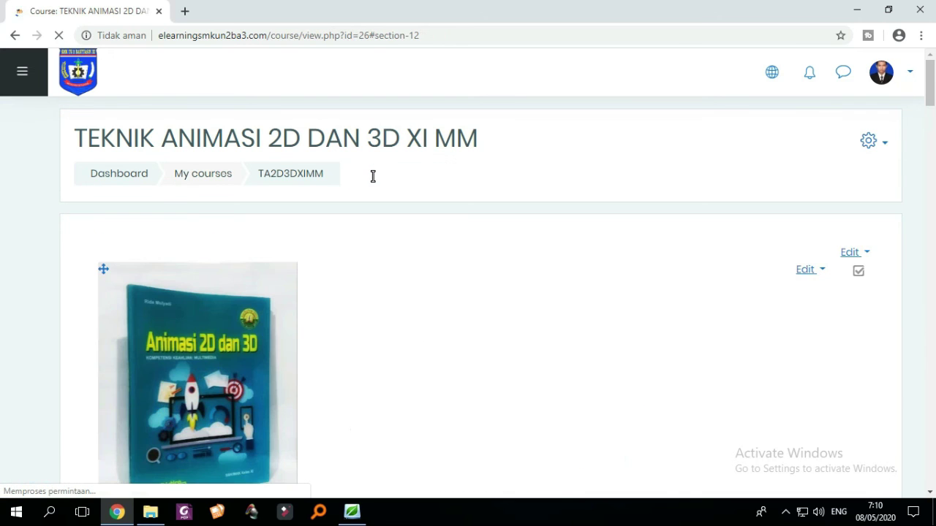